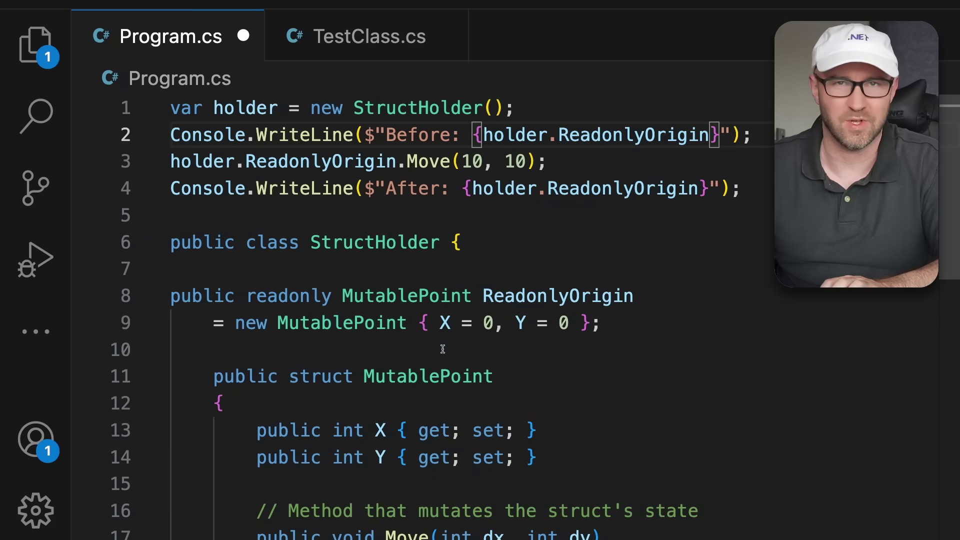
left_click_drag(396, 161, 547, 162)
scroll(530, 208, "down", 4)
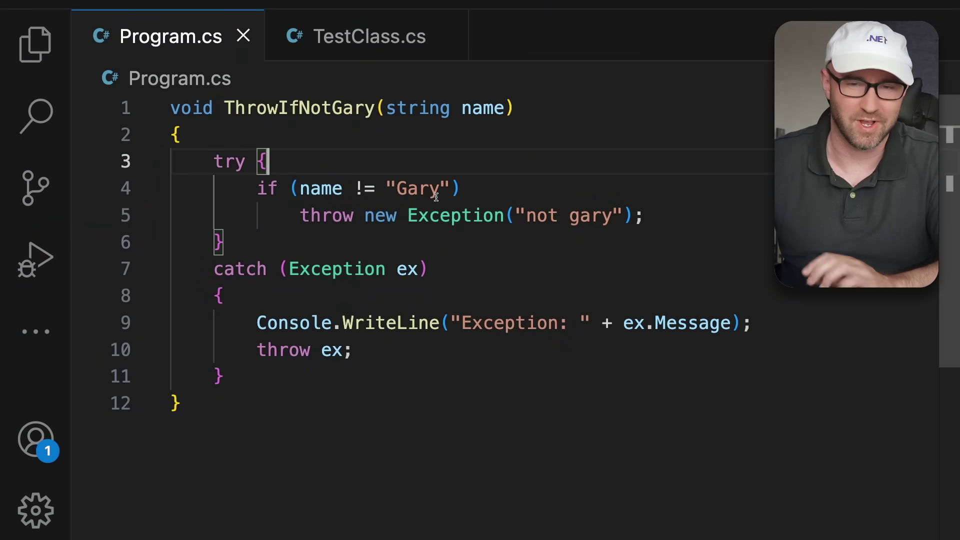
- Add a ThrowIfNotGary("Steve") call on a new line below the method
left_click(461, 189)
double_click(486, 216)
left_click(462, 261)
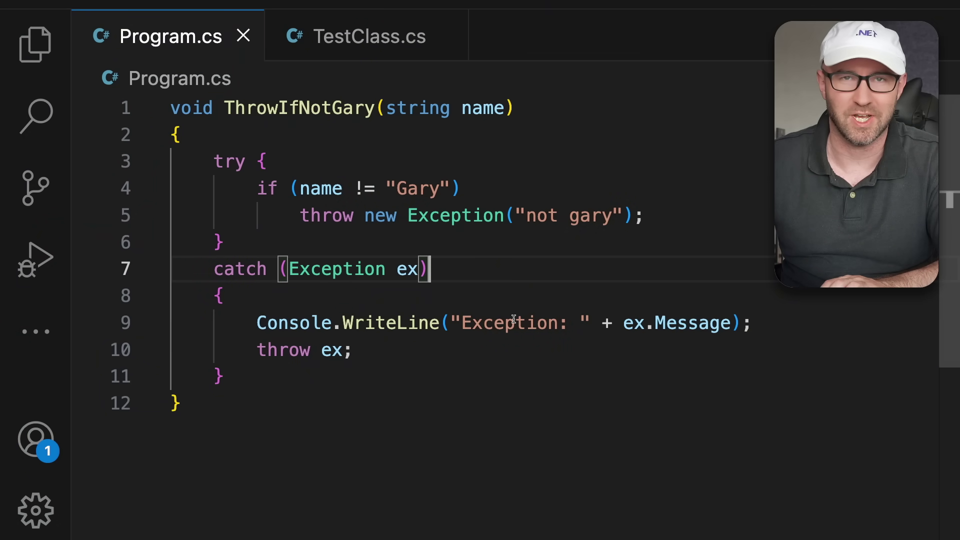
left_click(309, 400)
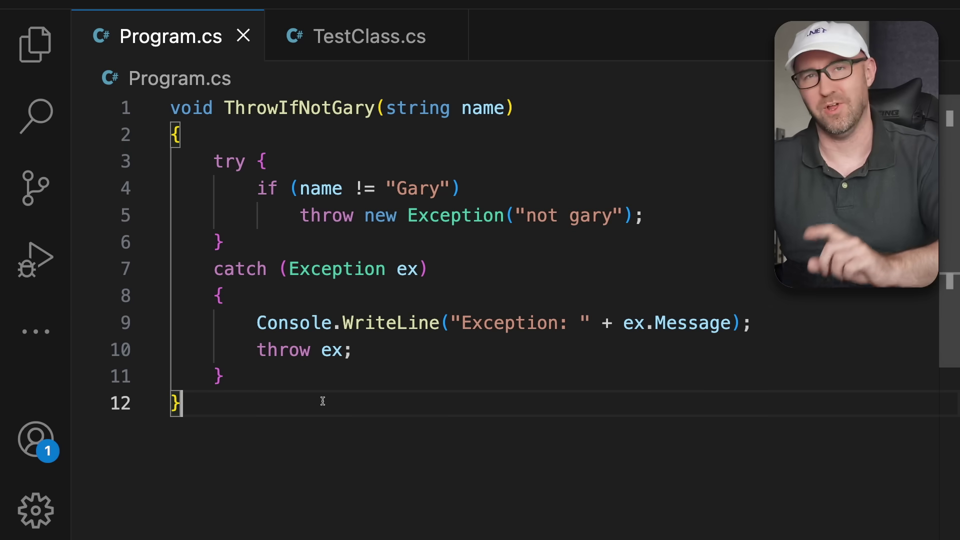
key("Return")
key("Return")
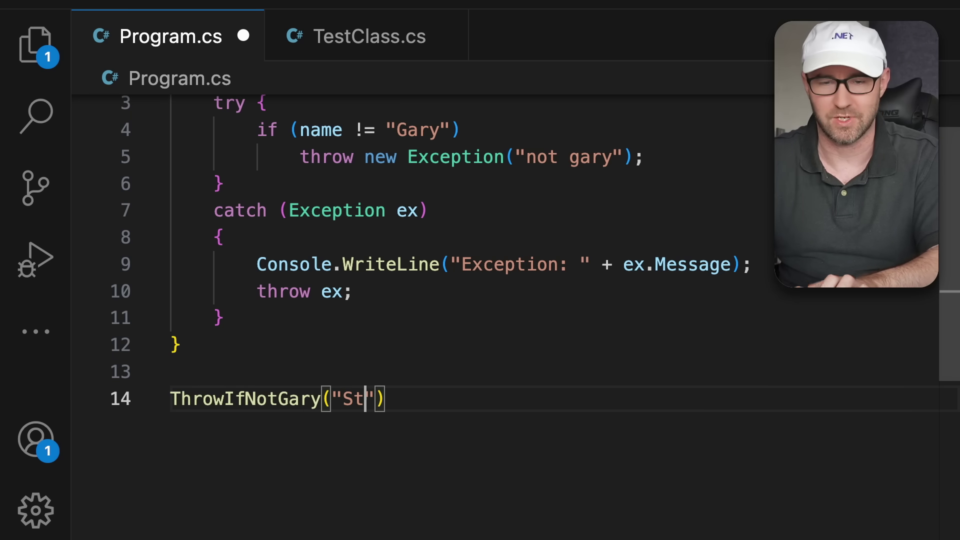
- Debug the program, read the unhandled 'not gary' exception at line 10, then stop
key("F5")
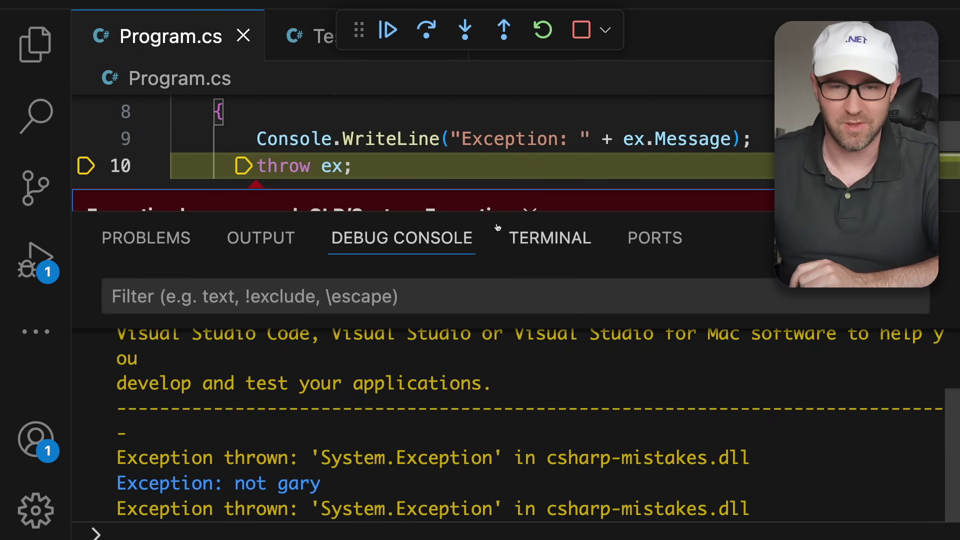
left_click_drag(495, 214, 492, 307)
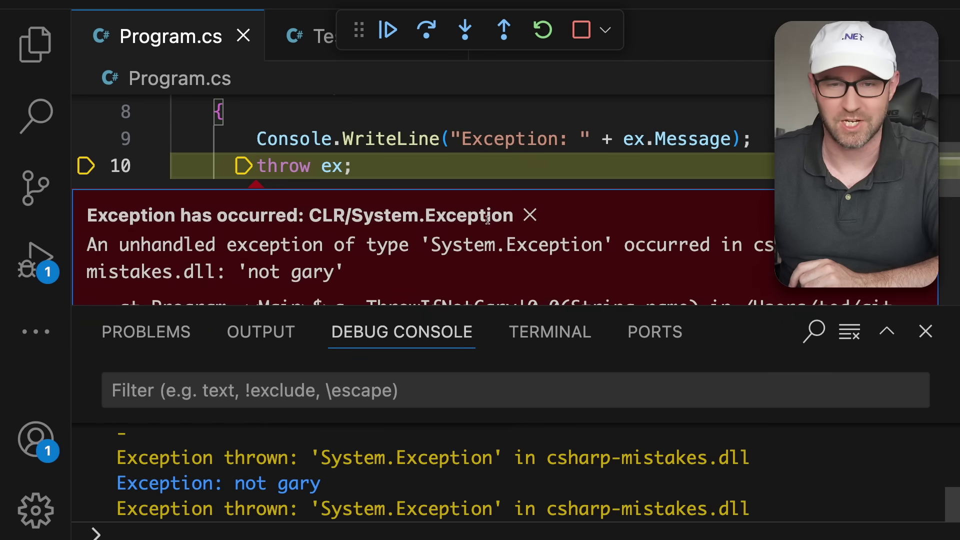
scroll(488, 222, "down", 1)
scroll(488, 223, "down", 2)
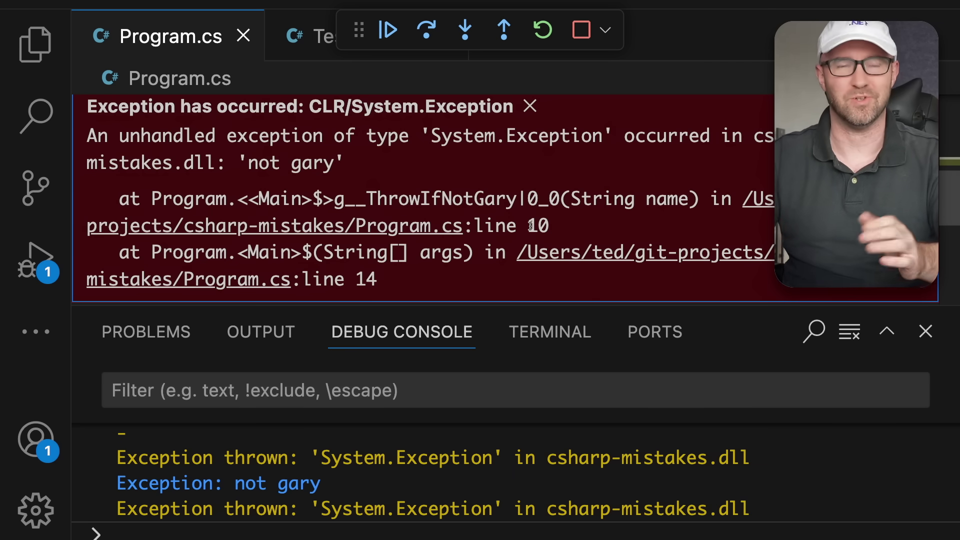
left_click(582, 34)
- Change 'throw ex;' to a plain 'throw;' in the catch block and save
left_click(926, 331)
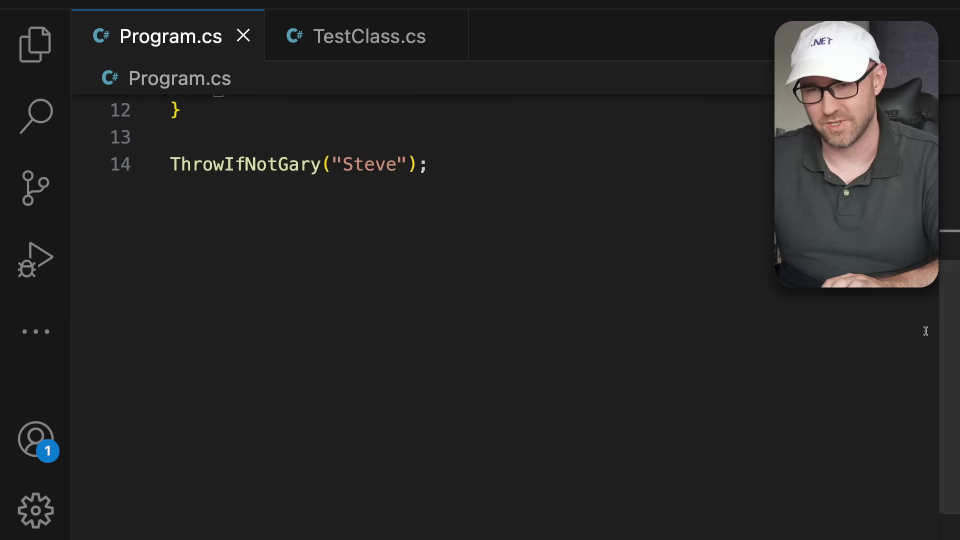
scroll(670, 298, "up", 5)
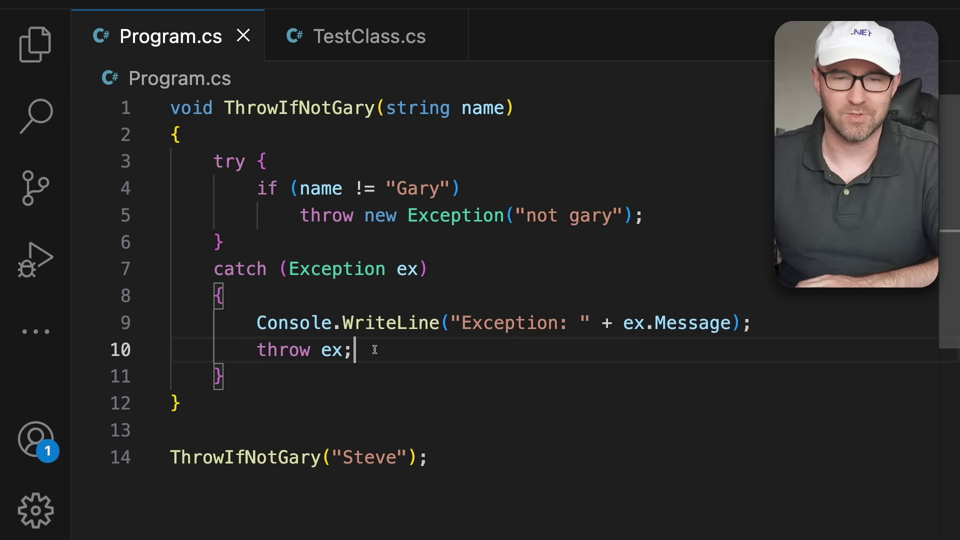
left_click_drag(374, 350, 258, 350)
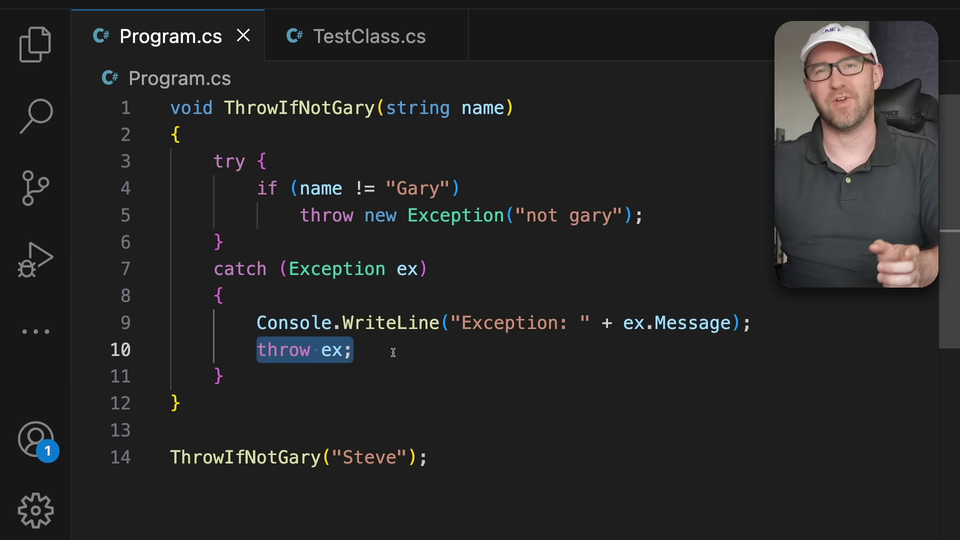
left_click(403, 278)
left_click(366, 349)
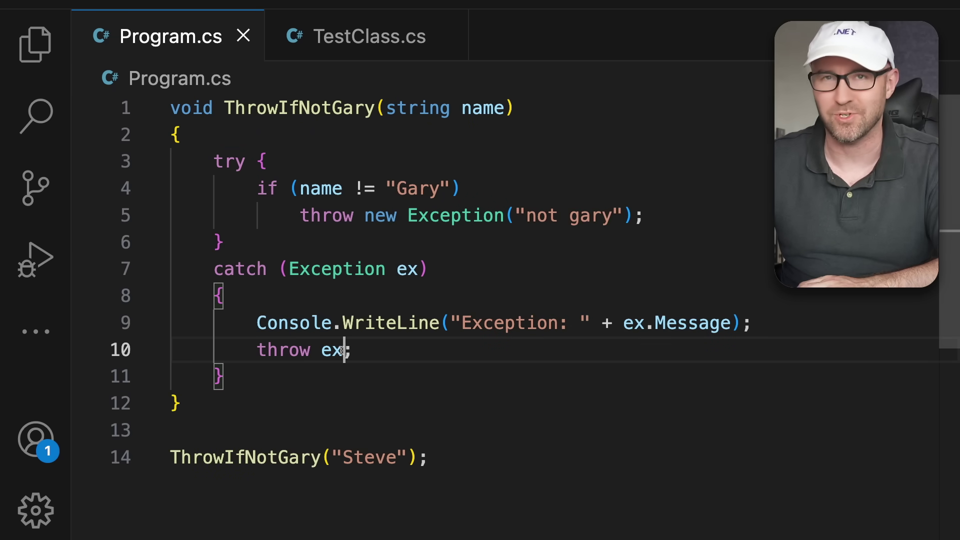
key("Left")
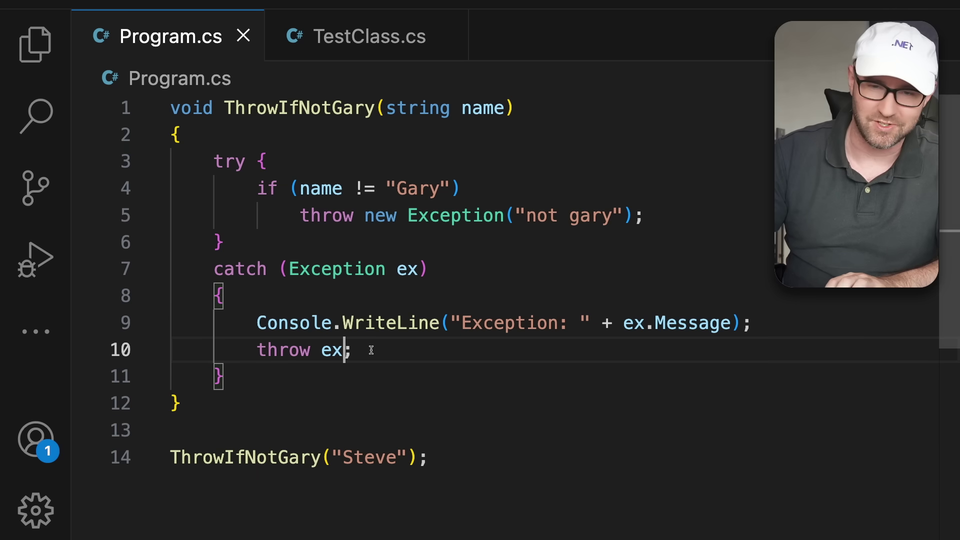
key("BackSpace")
key("BackSpace")
key("BackSpace")
key("ctrl+s")
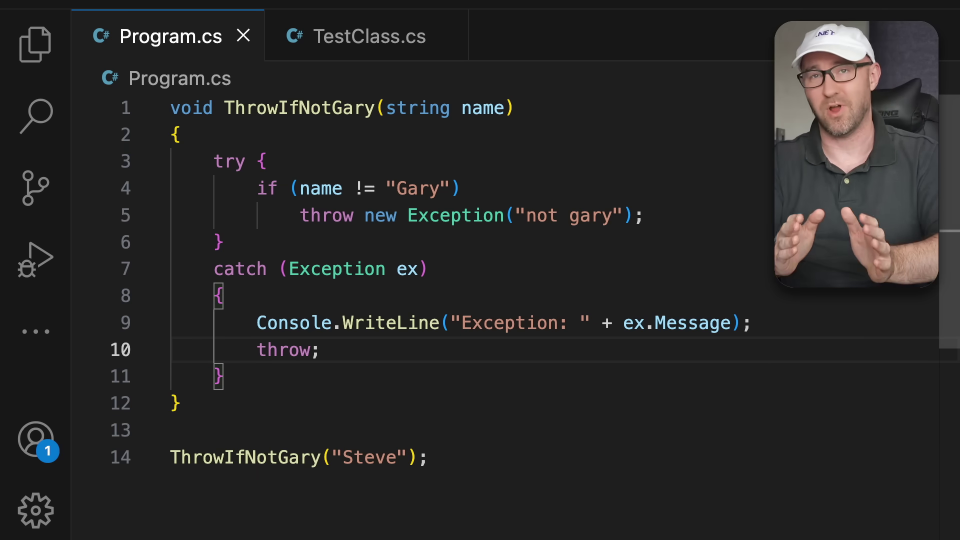
- Rerun under the debugger, see the exception at original line 5, then stop and close the console
key("F5")
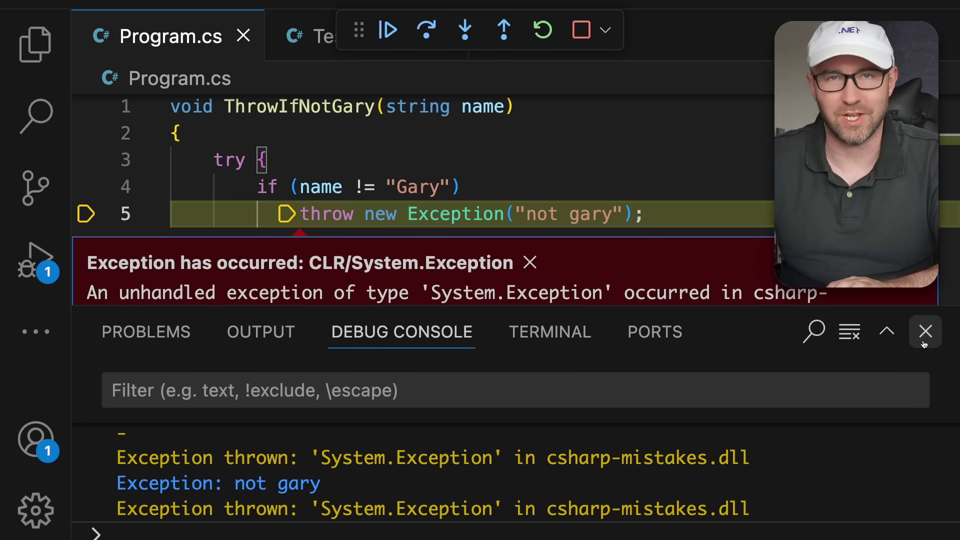
left_click(582, 30)
left_click(926, 331)
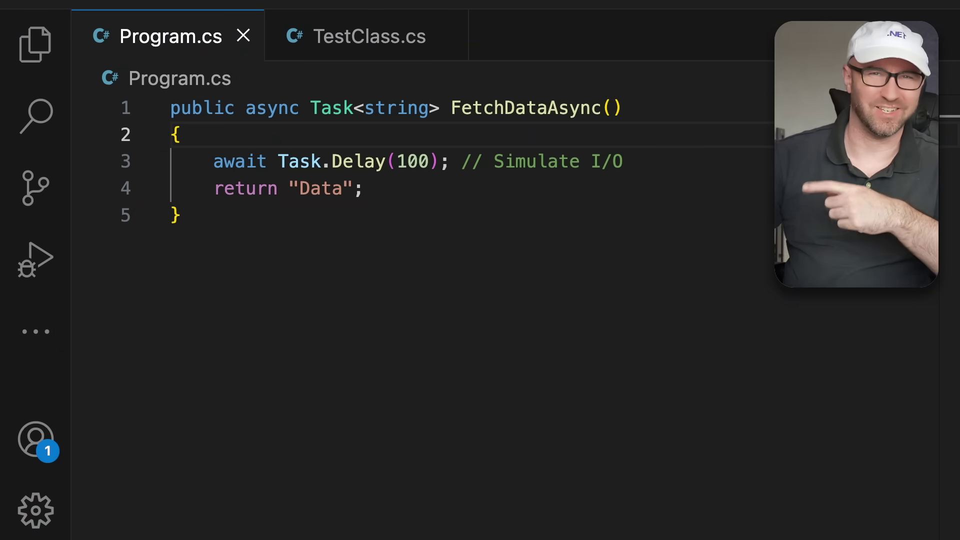
- Add 'var data = FetchDataAsync().Result;' as a new first line and save
left_click(416, 178)
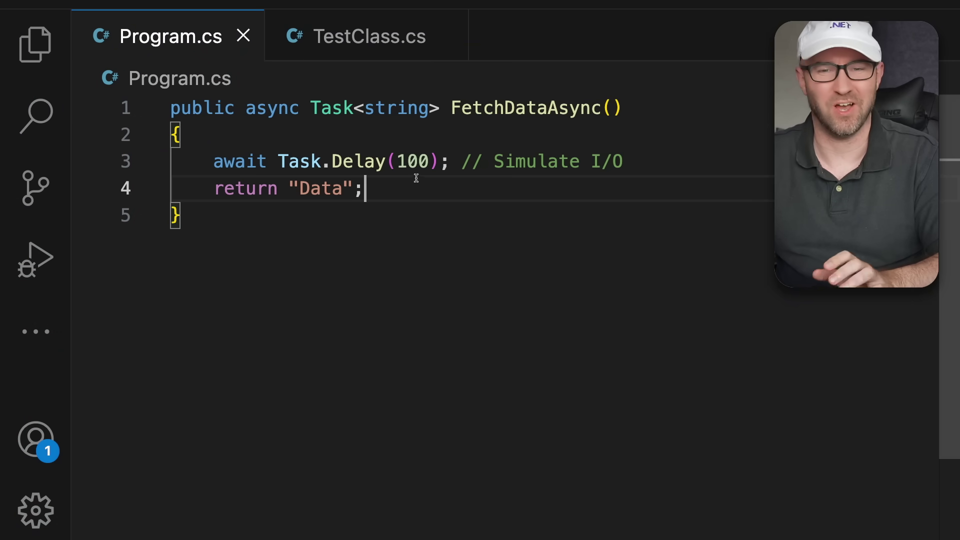
left_click(171, 109)
key("Return")
key("Return")
key("Up")
key("Up")
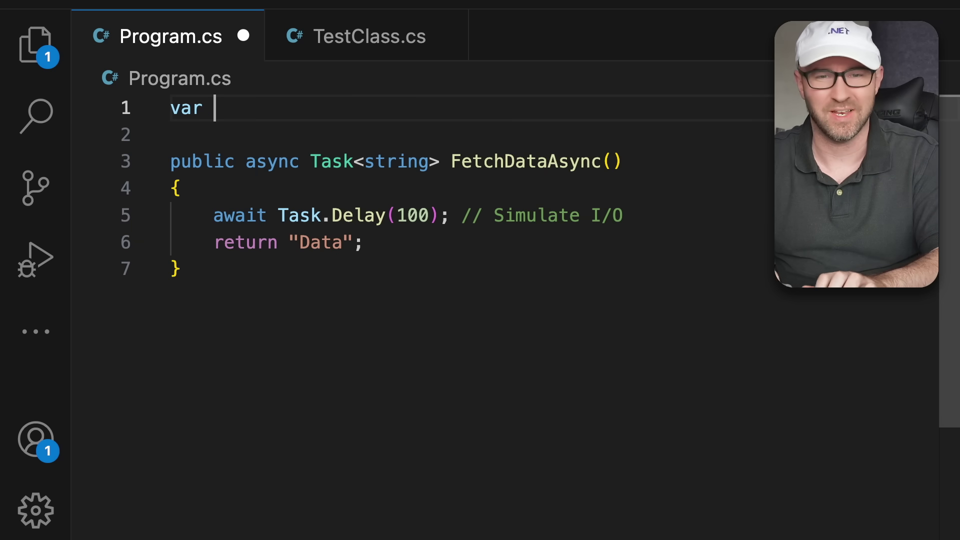
type("data = FetchDataAsync().")
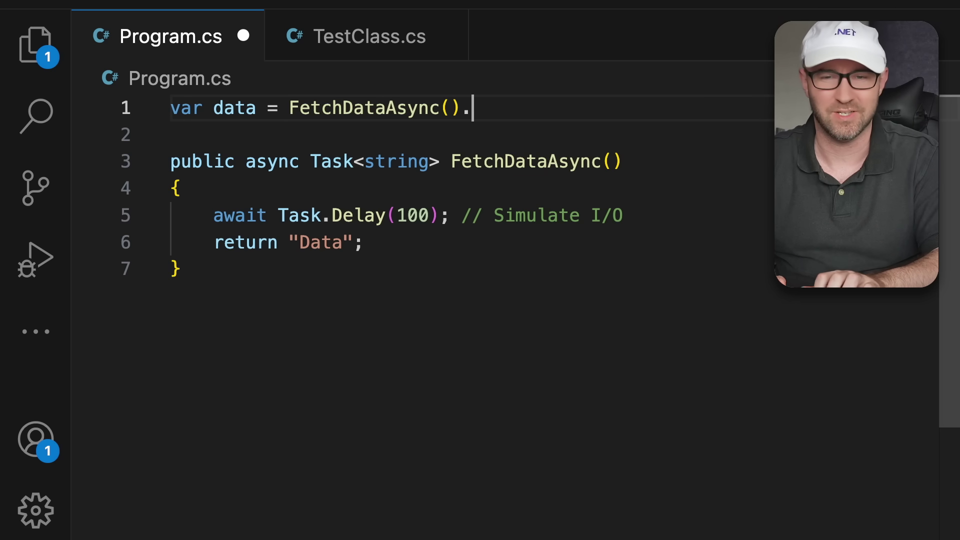
type("Result;")
key("ctrl+s")
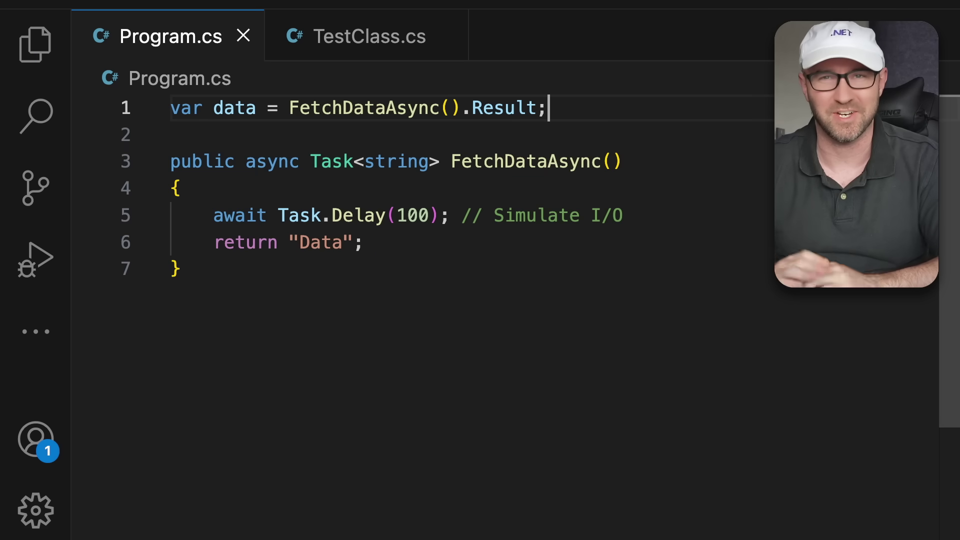
- Rewrite line 1 as 'var data = await FetchDataAsync();', dropping .Result
key("Return")
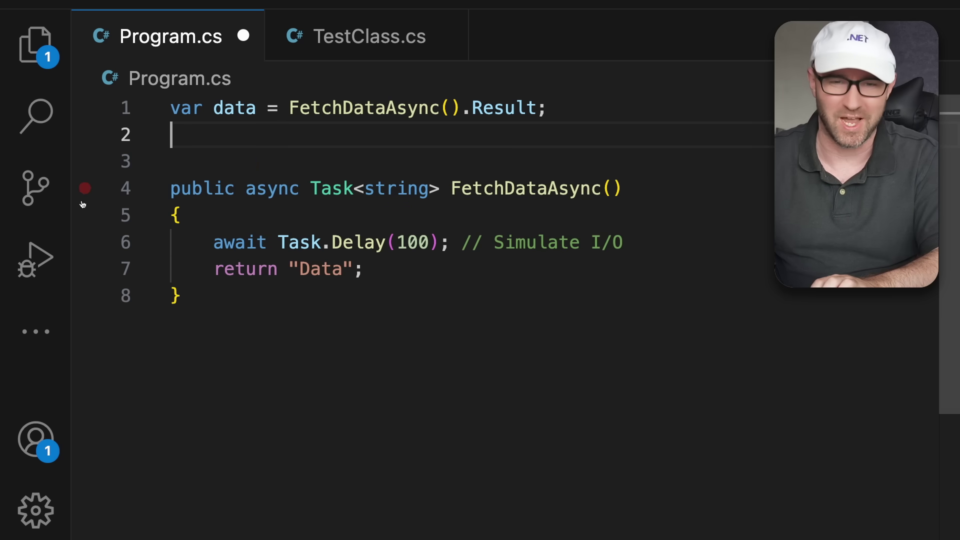
left_click_drag(285, 135, 279, 113)
key("Left")
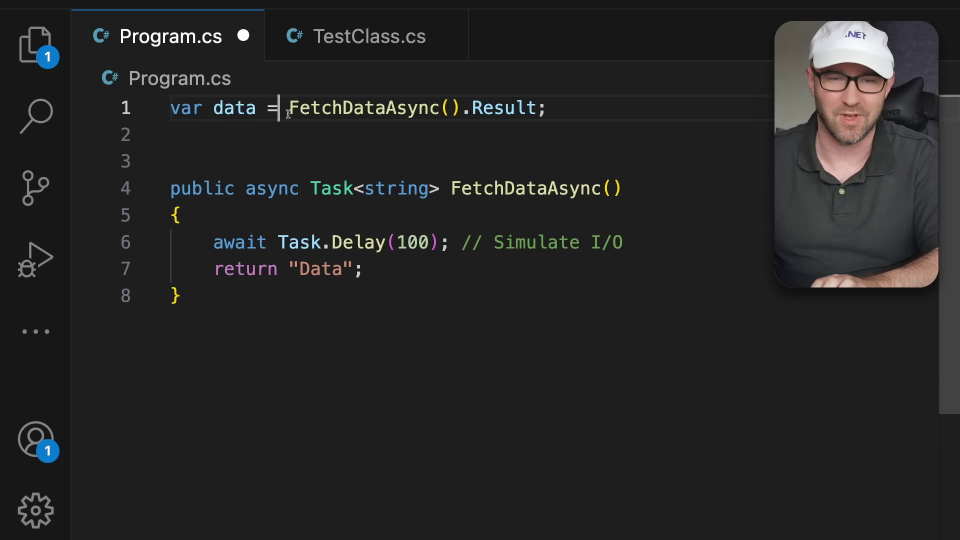
key("BackSpace")
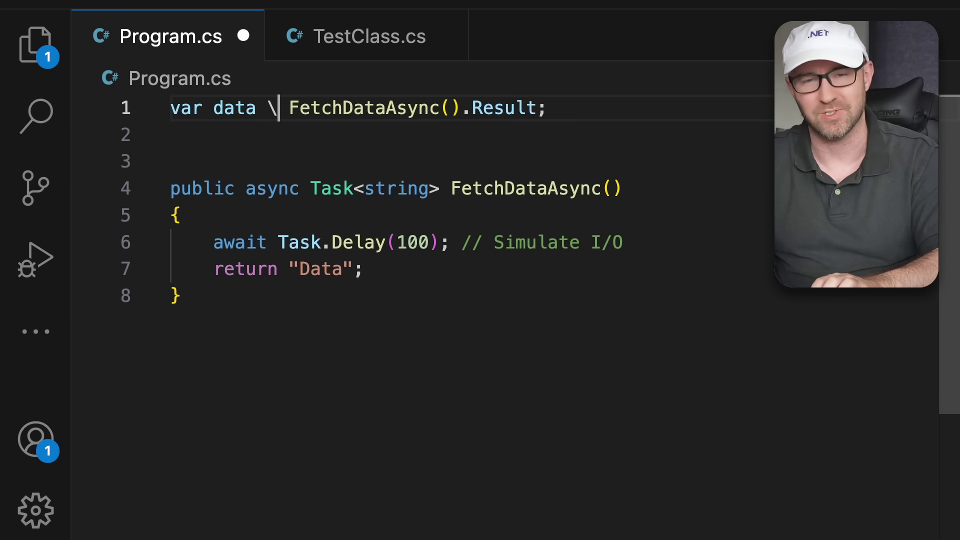
type("==")
key("BackSpace")
key("BackSpace")
type("= ")
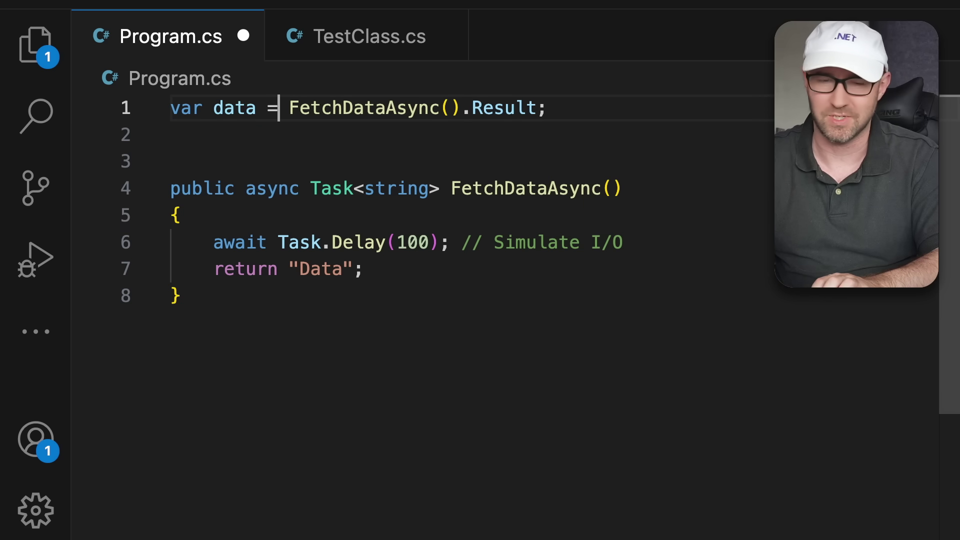
type("aw")
key("BackSpace")
type("aa")
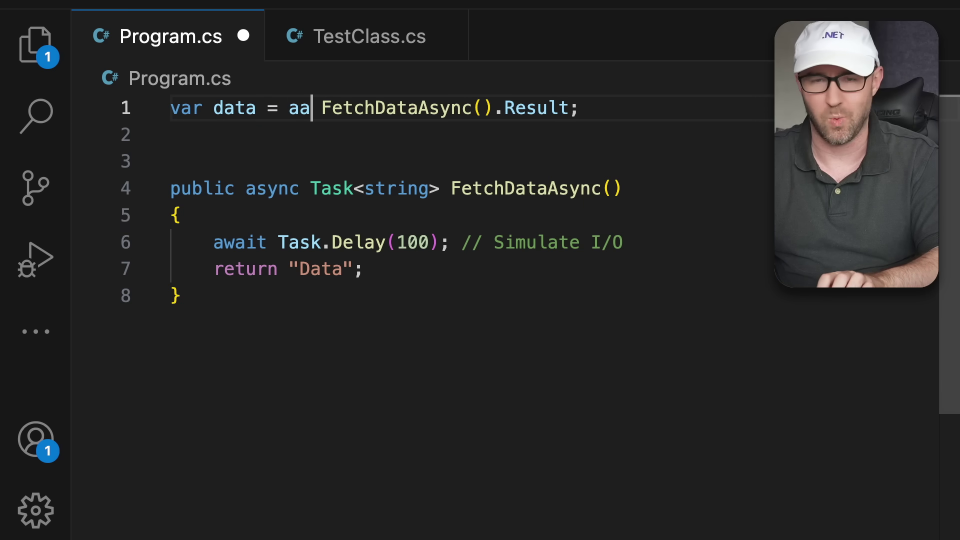
key("BackSpace")
type("wait")
key("Right")
key("Right")
key("Right")
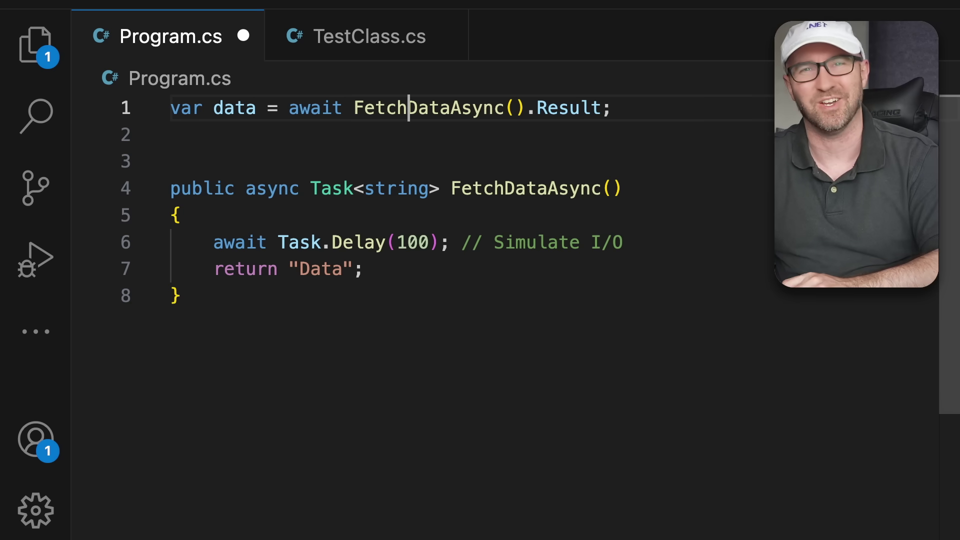
key("Right")
key("Right")
key("Right")
key("Right")
key("Right")
key("Right")
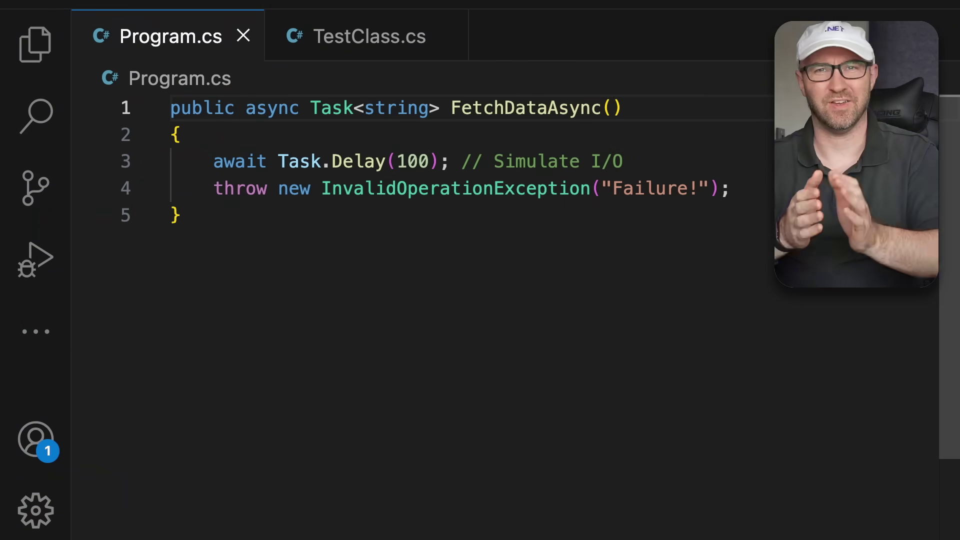
- Remove FetchDataAsync's Task<string> return type, leaving async void, and save
key("BackSpace")
key("BackSpace")
key("BackSpace")
key("BackSpace")
key("BackSpace")
key("BackSpace")
key("BackSpace")
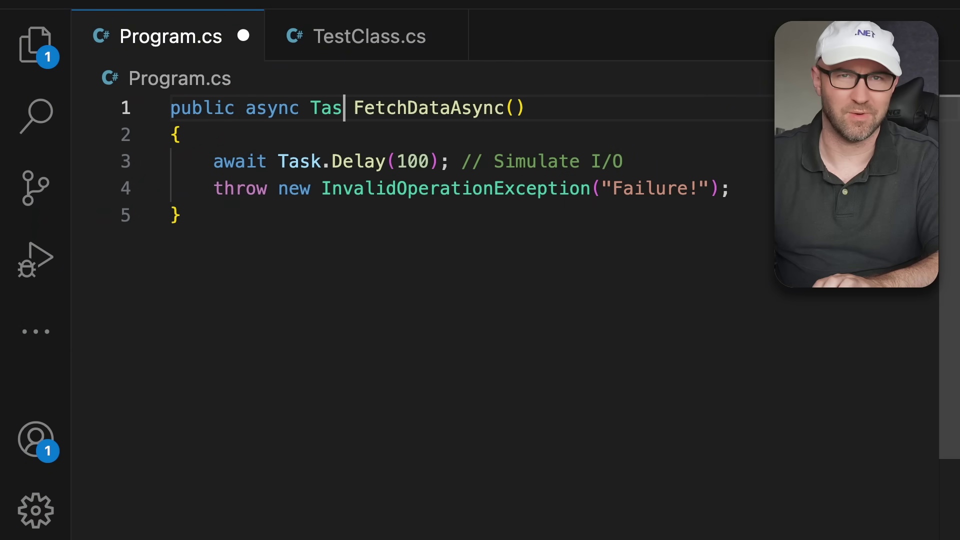
key("BackSpace")
key("BackSpace")
key("BackSpace")
type("void")
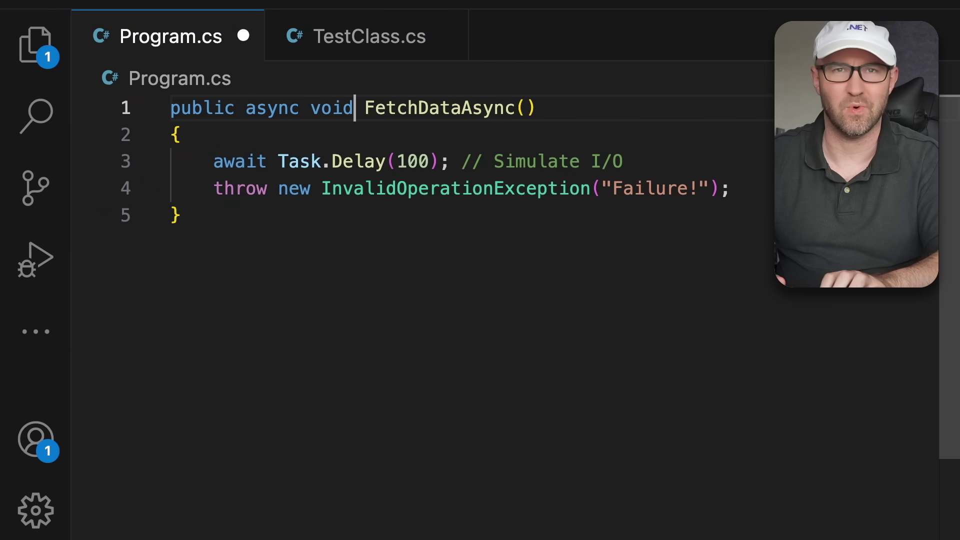
key("ctrl+s")
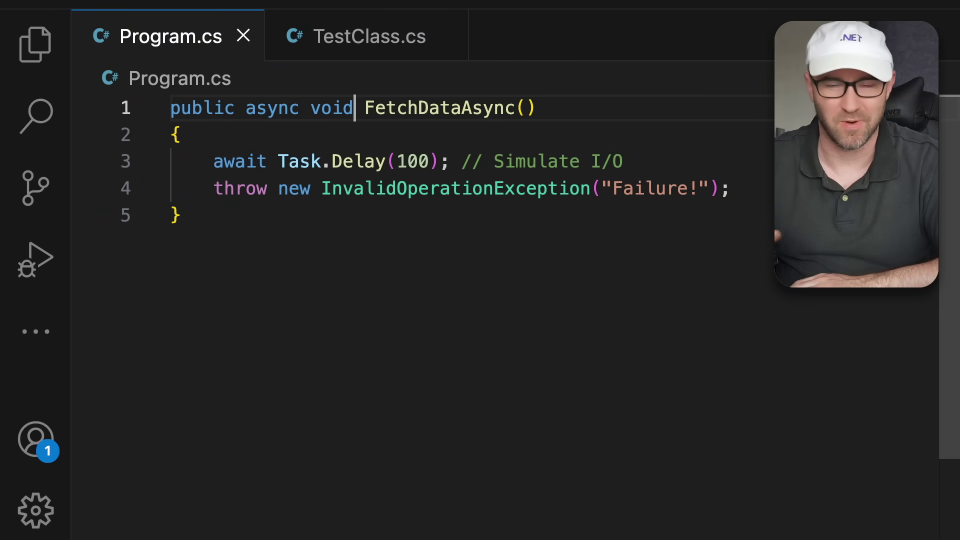
- Below the method, add try { FetchDataAsync() } with catch (Exception ex) printing "caught", and save
left_click(272, 213)
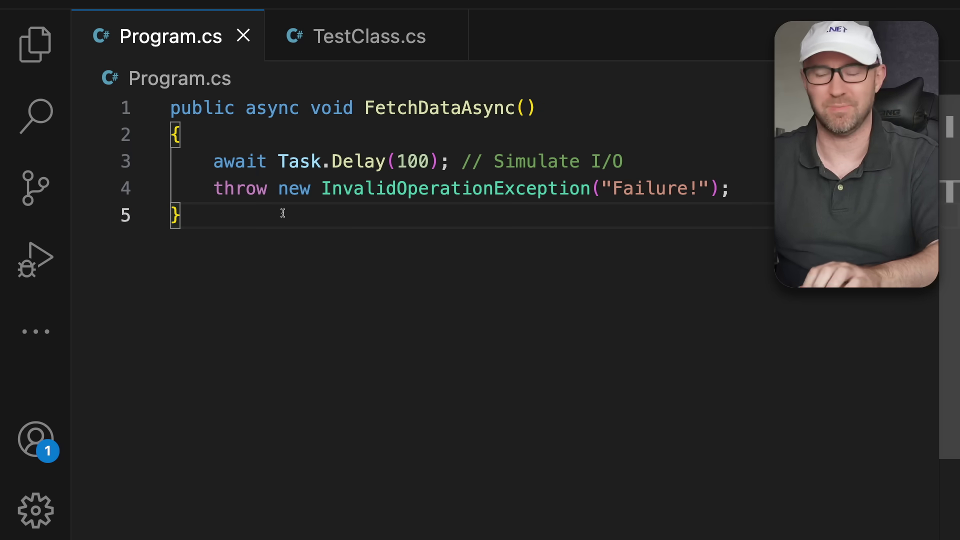
key("Return")
key("Return")
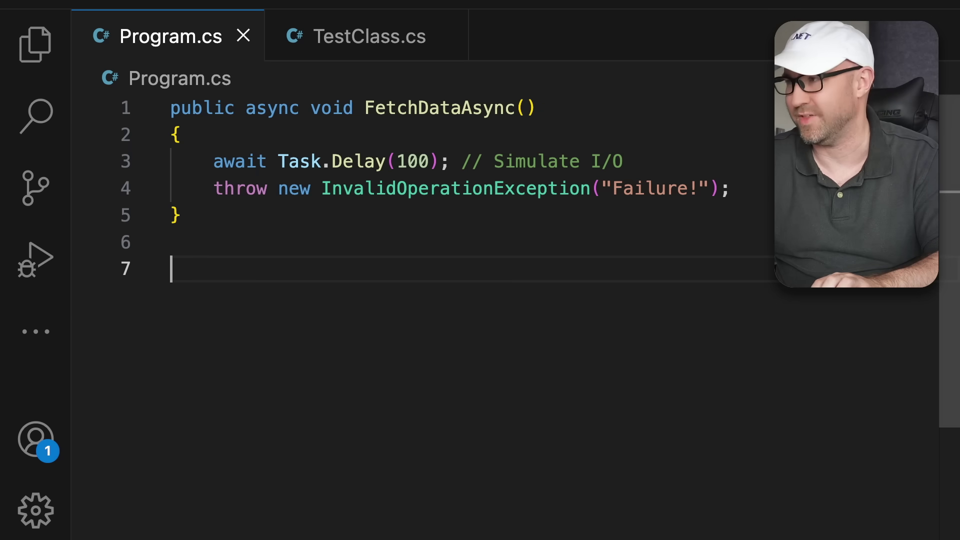
type("try {")
key("Return")
type("FetchDataAsync()")
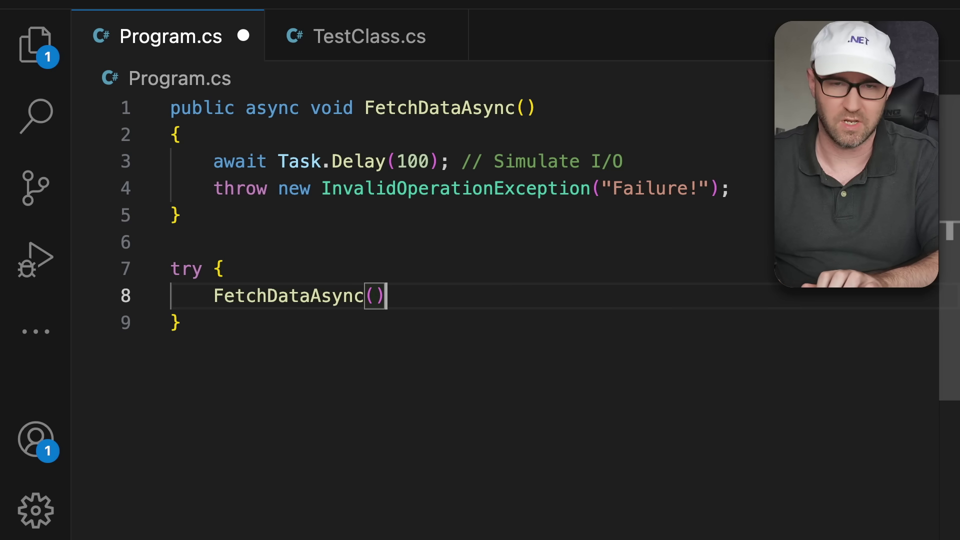
key("Down")
key("Return")
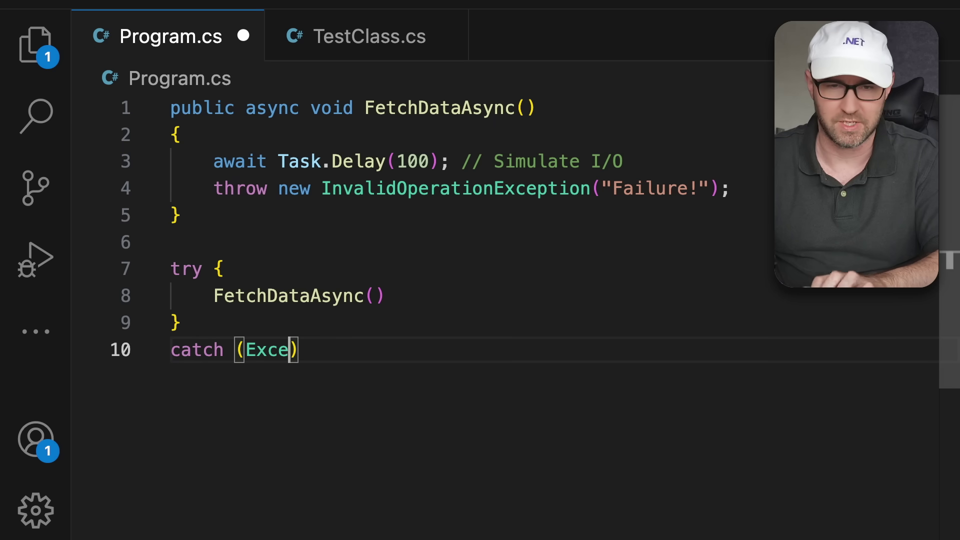
type("ption ex")
key("Return")
type("{")
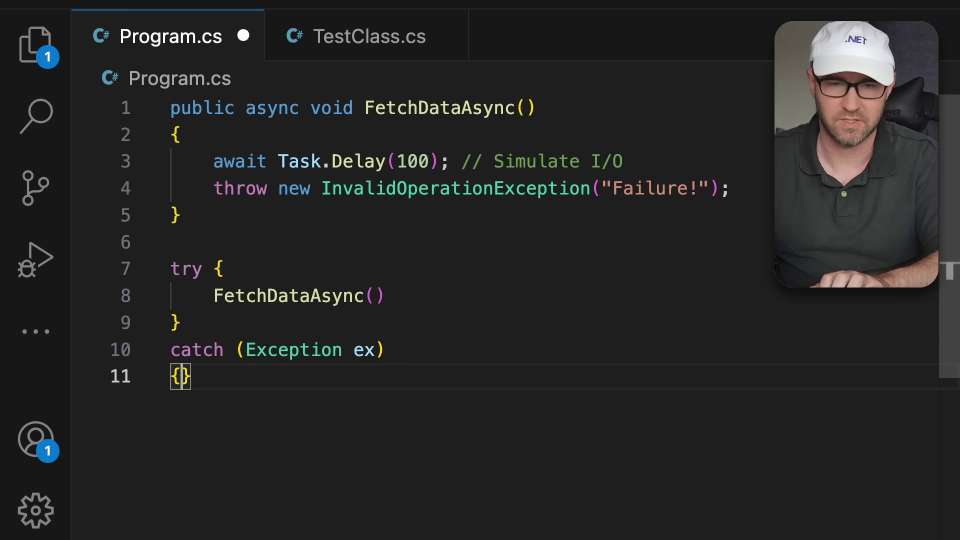
key("Return")
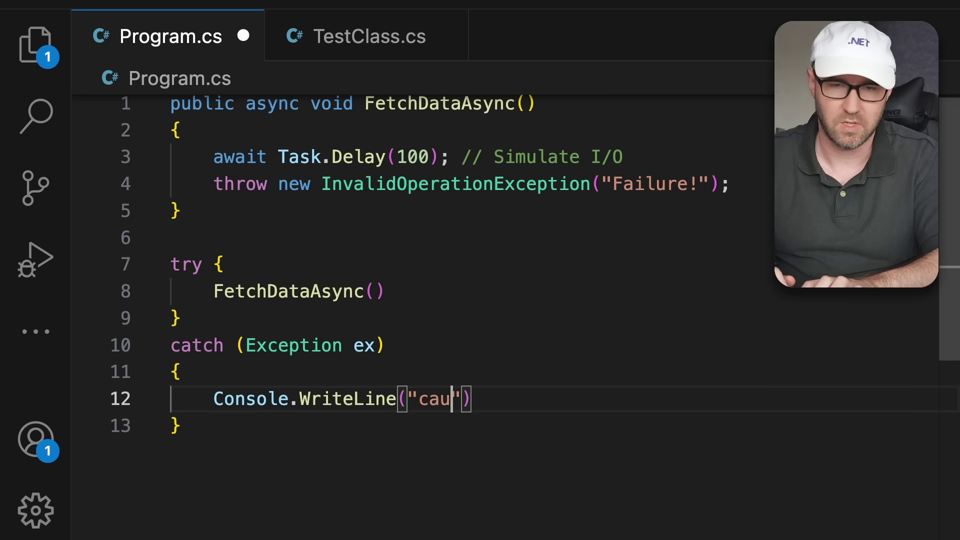
type(");")
key("ctrl+s")
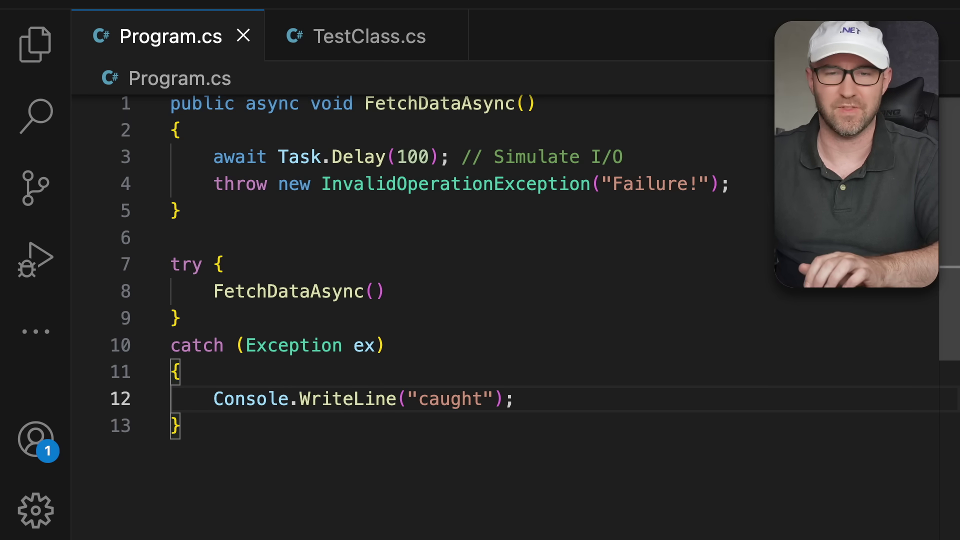
- Add the missing semicolon after the FetchDataAsync call and point out the catch block
left_click(320, 222)
left_click(394, 291)
type(";")
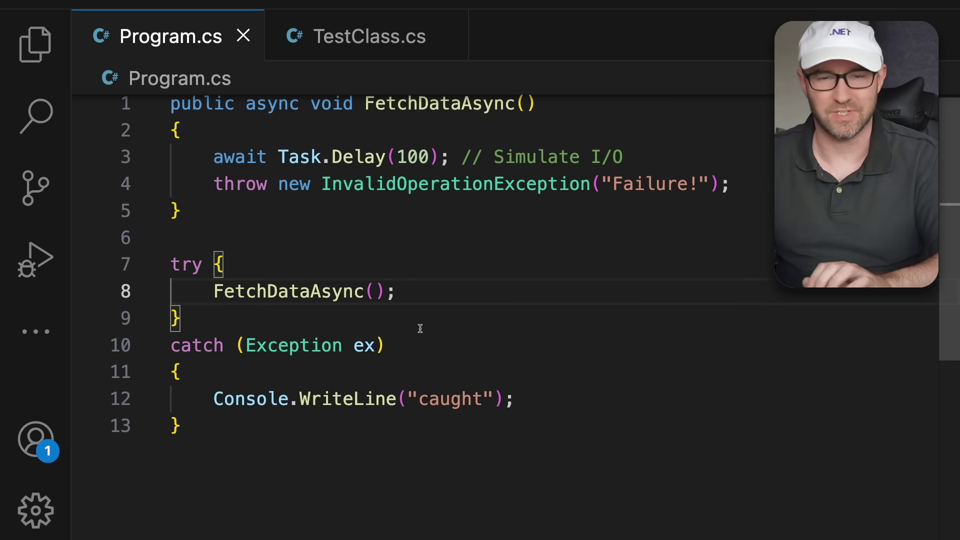
left_click(420, 328)
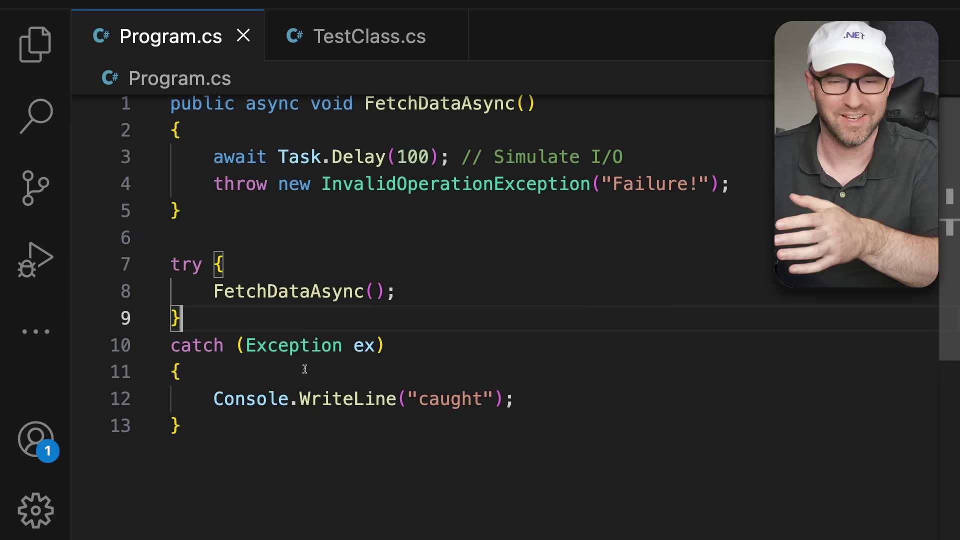
left_click_drag(234, 345, 320, 416)
left_click(333, 422)
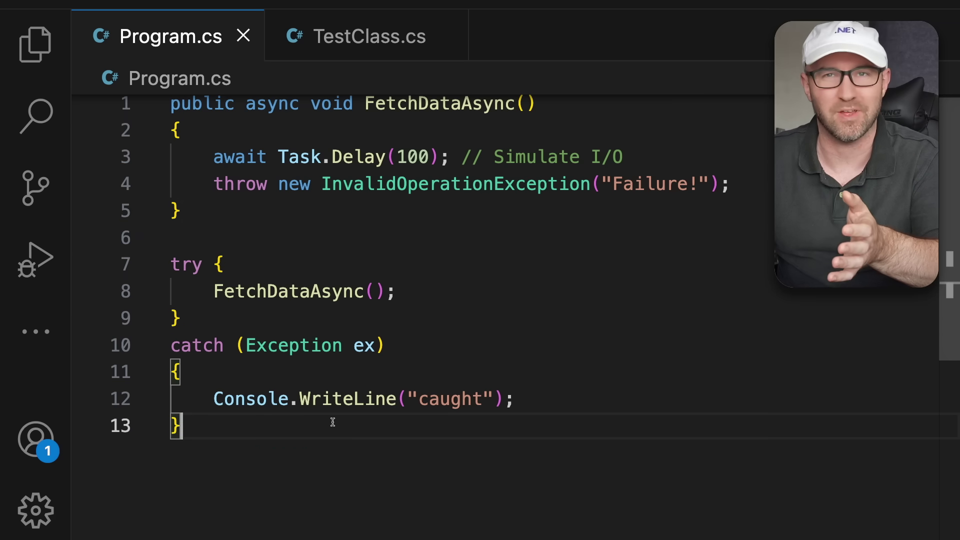
left_click_drag(231, 345, 343, 438)
left_click(366, 431)
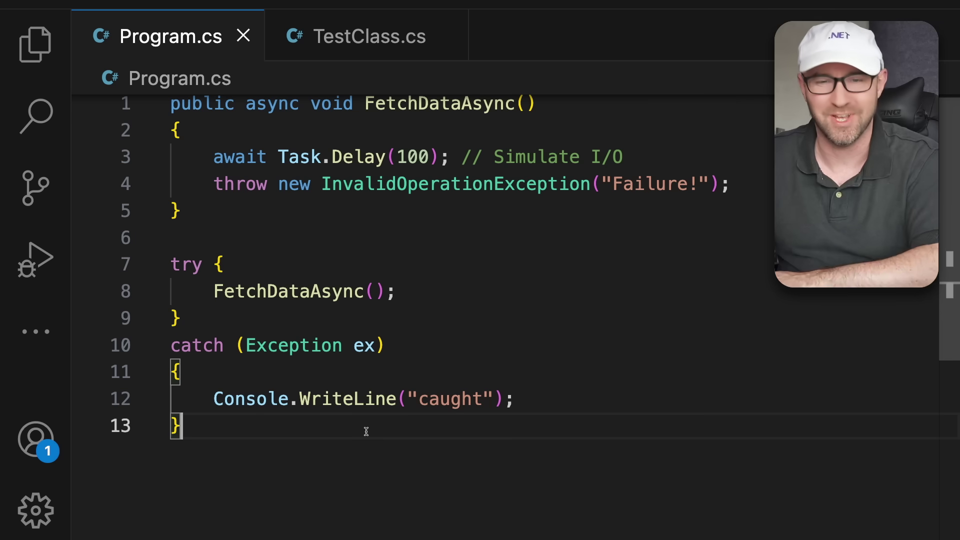
left_click(437, 256)
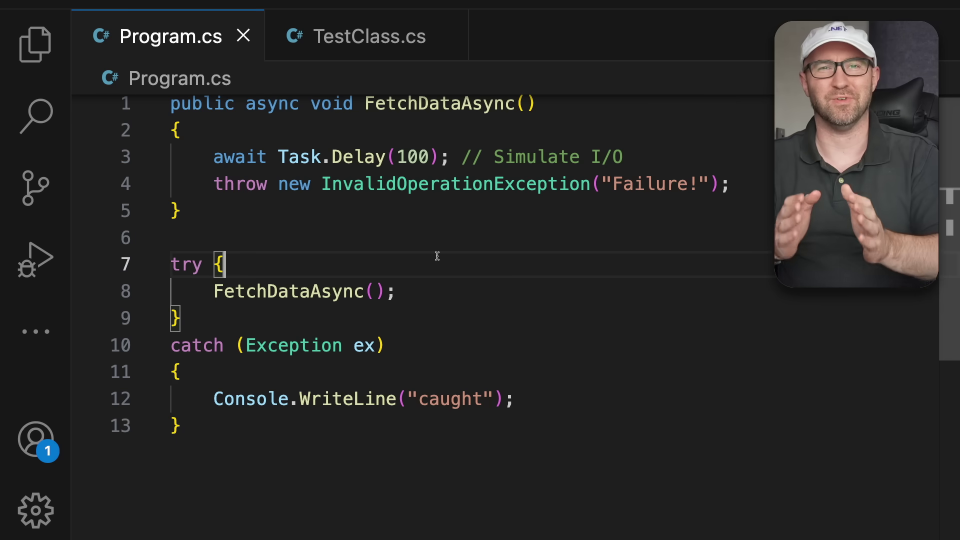
- Make FetchDataAsync return Task, await the call in the try block, and save
double_click(330, 108)
type("Task")
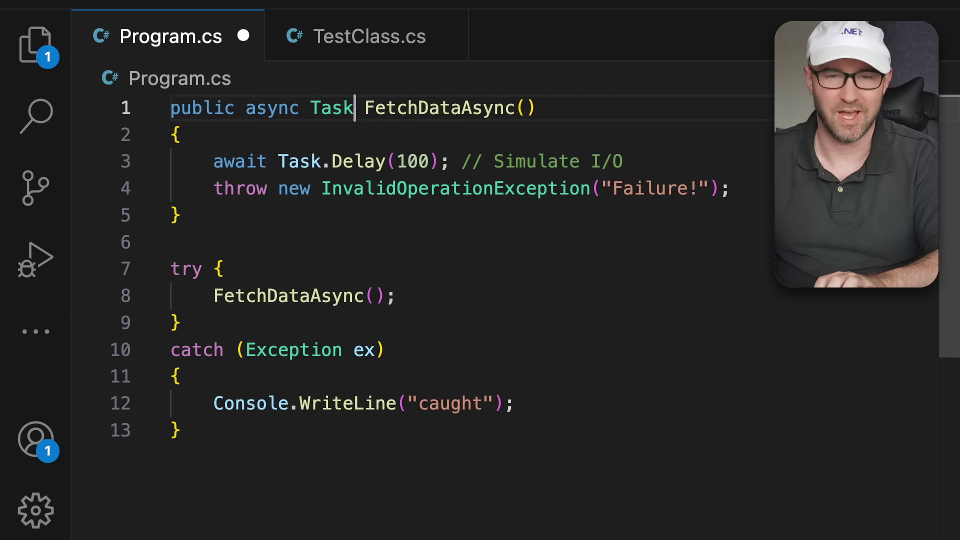
key("Down")
key("Down")
key("Down")
key("Down")
key("Down")
key("Down")
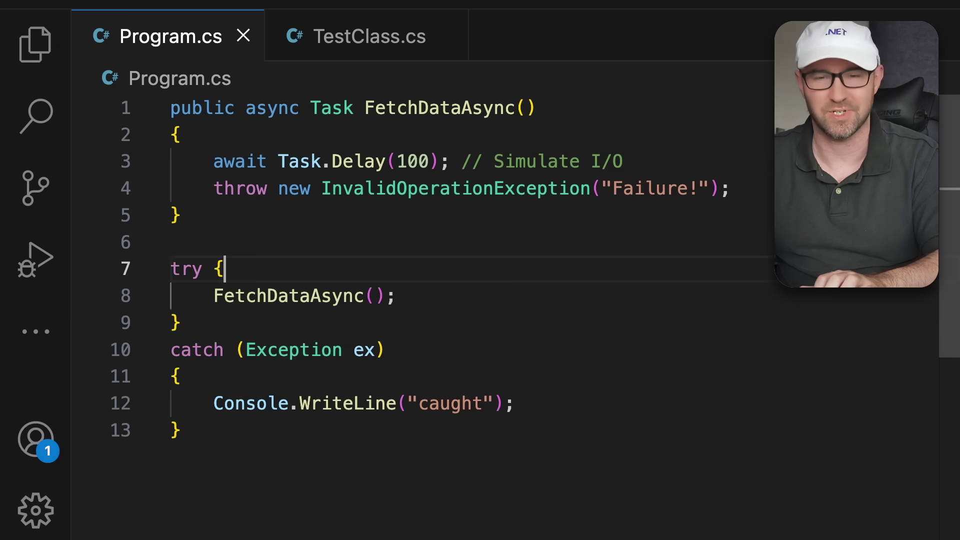
key("Down")
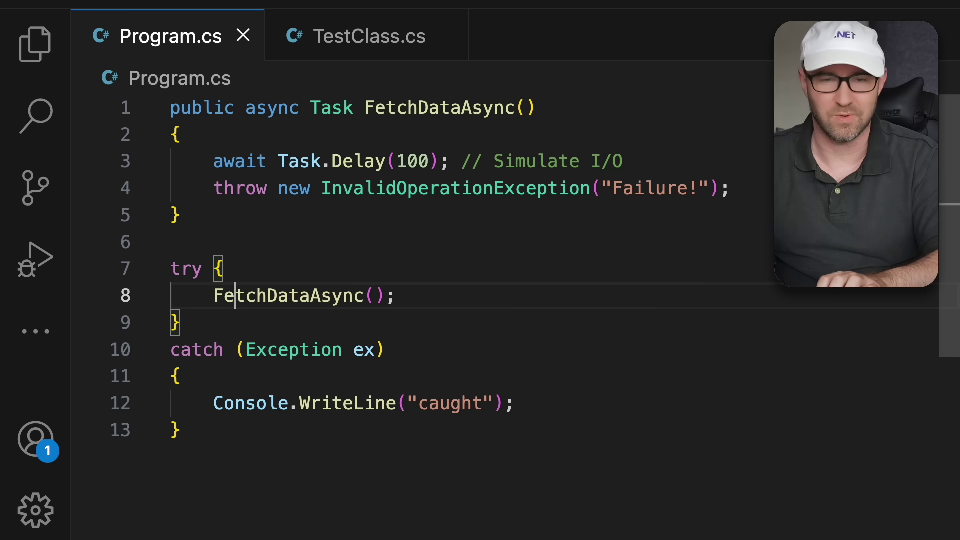
type("await")
key("ctrl+s")
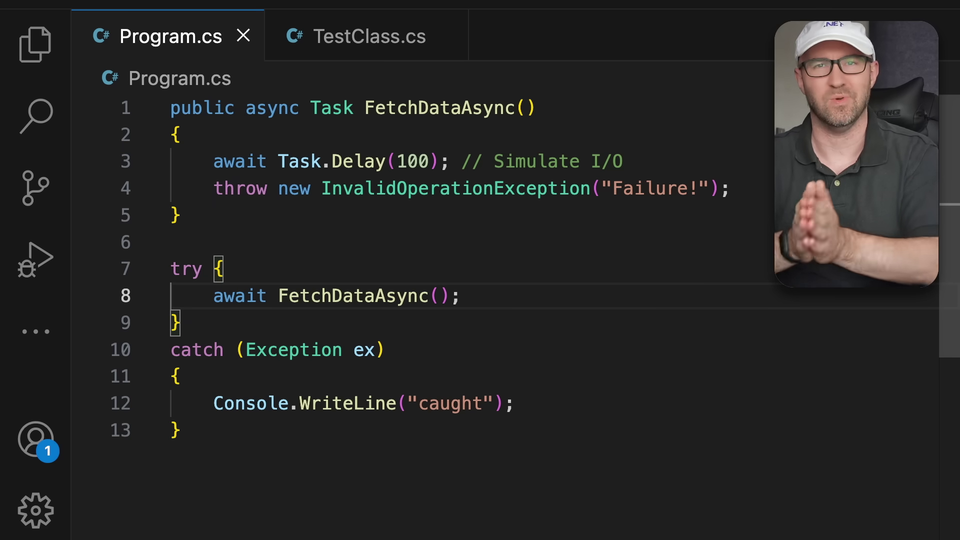
- Revert the return type to void and rename the method Button1_Click
left_click(507, 245)
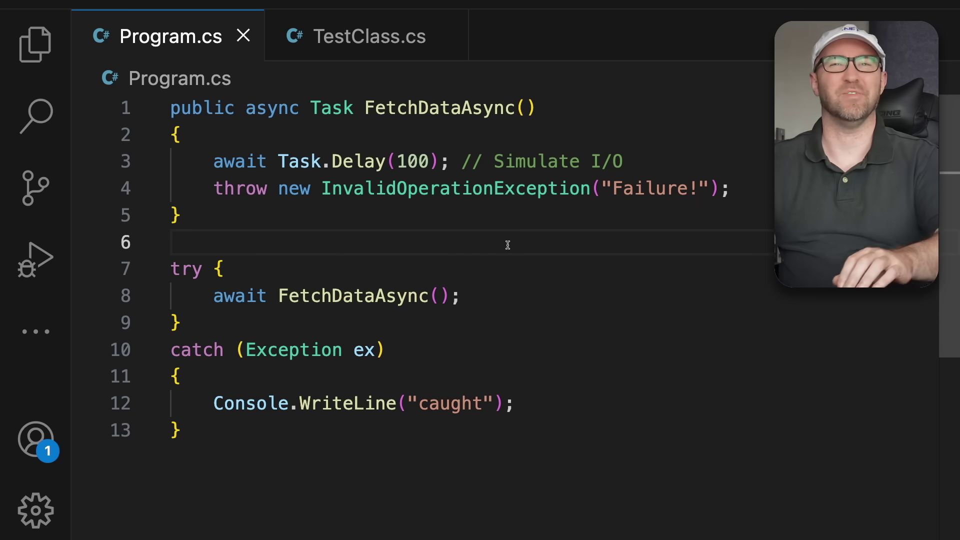
left_click(353, 108)
key("ctrl+shift+Left")
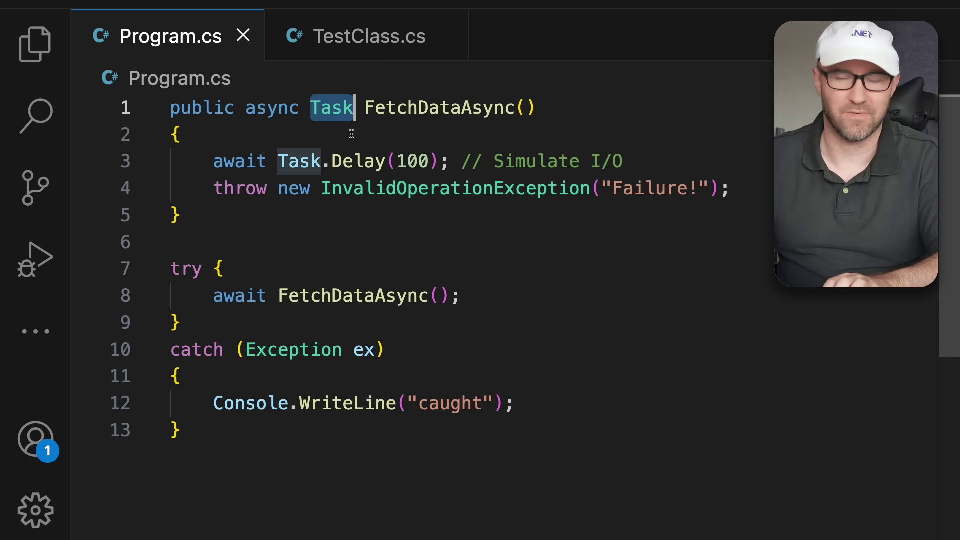
type("void")
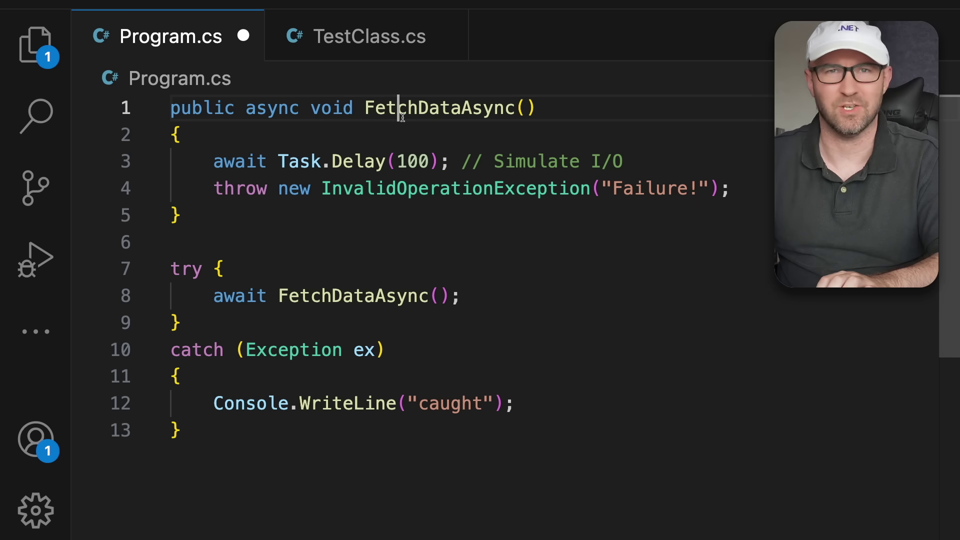
double_click(402, 110)
type("Button")
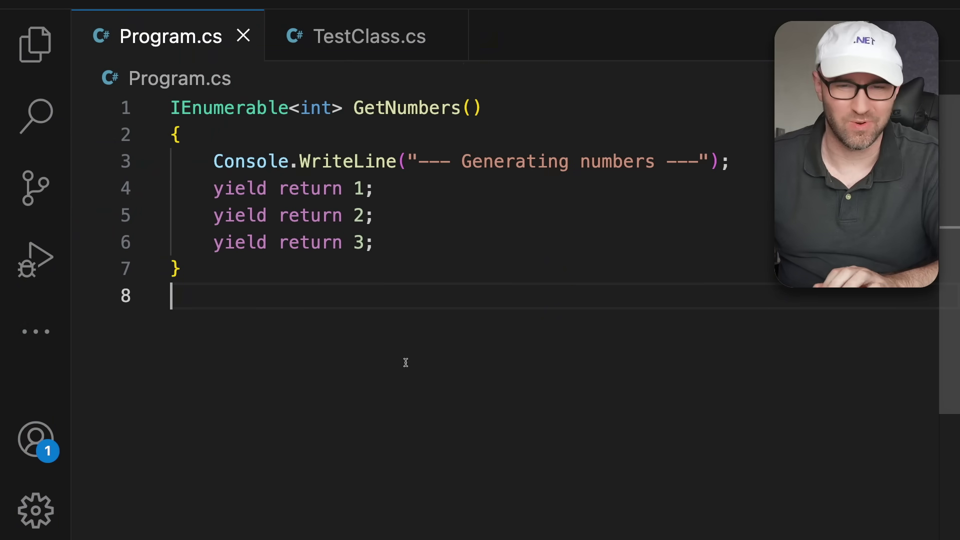
- Below GetNumbers, paste code using Any(), Count() and a foreach, removing the extra blank line
left_click(379, 259)
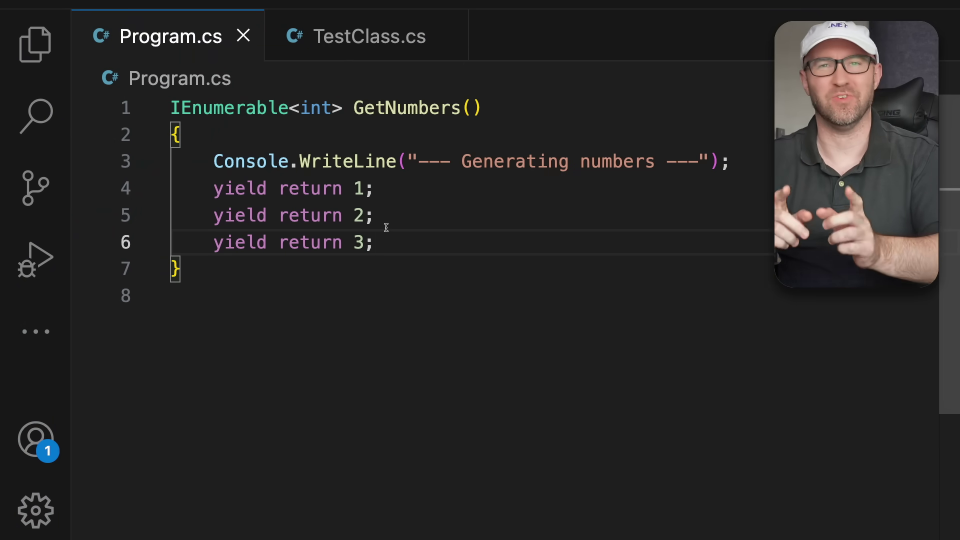
mouse_move(740, 162)
left_mouse_down()
mouse_move(378, 188)
mouse_move(386, 162)
left_mouse_up()
left_click(401, 211)
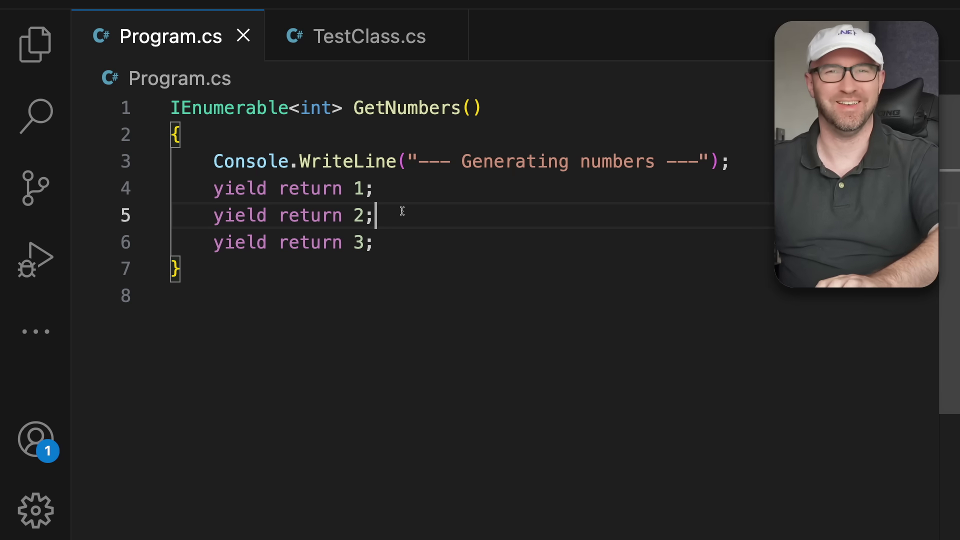
left_click(319, 274)
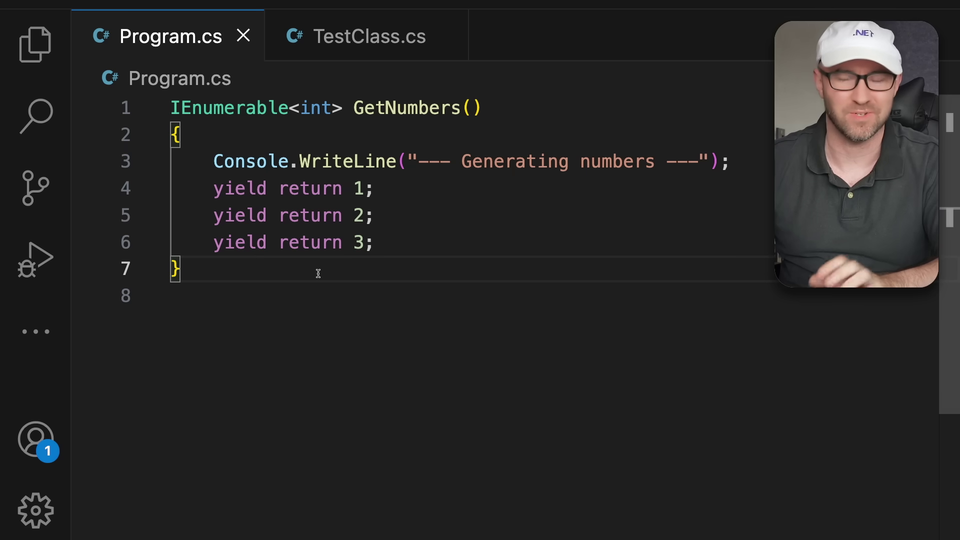
key("Return")
key("Return")
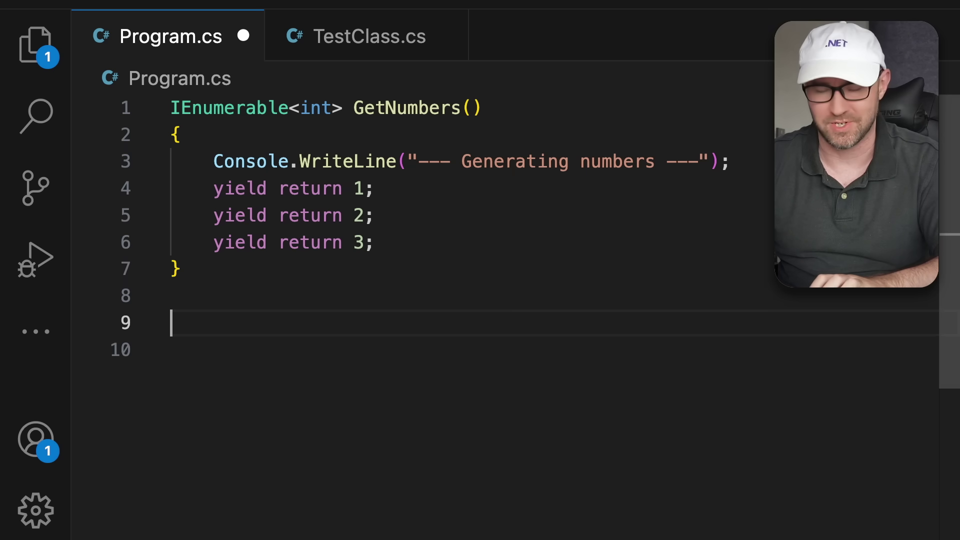
type("var numbers = GetNumbers();  if (numbers.Any()) {     Console.WriteLine($\"Counting\");     Console.WriteLine($\"Count: {numbers.Count()}\");     foreach (var number in numbers)     {         Console.WriteLine($\"Processing {number}\");     } }")
scroll(413, 303, "up", 2)
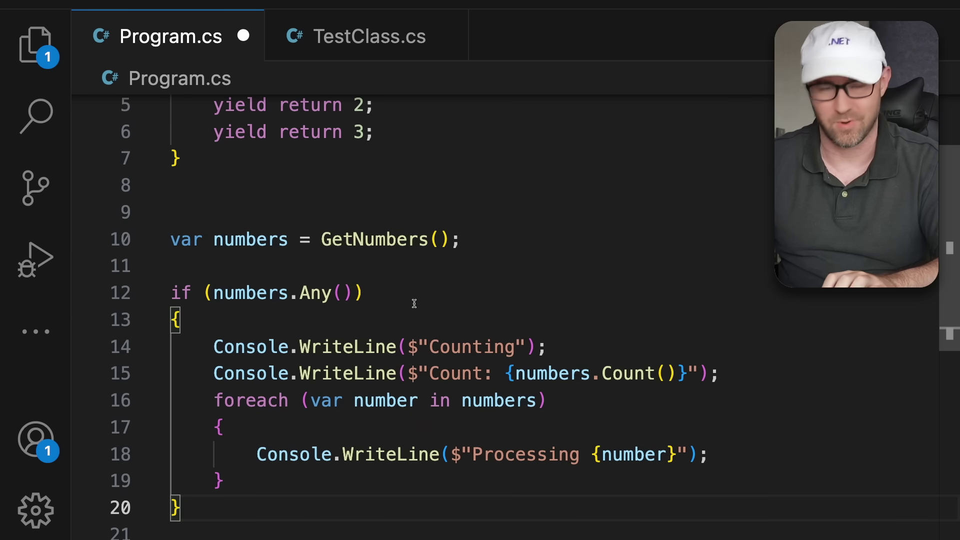
left_click_drag(293, 227, 155, 193)
left_click(225, 200)
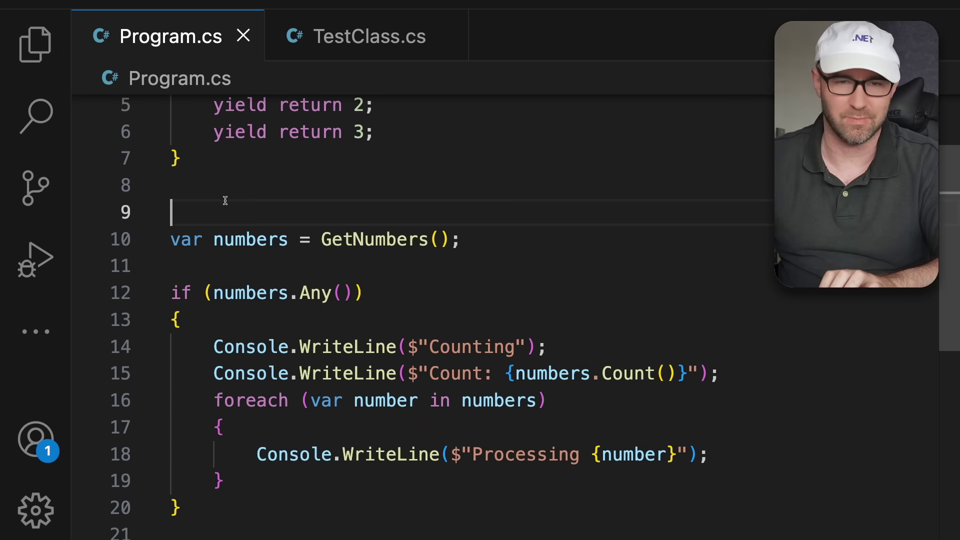
scroll(233, 207, "up", 1)
key("BackSpace")
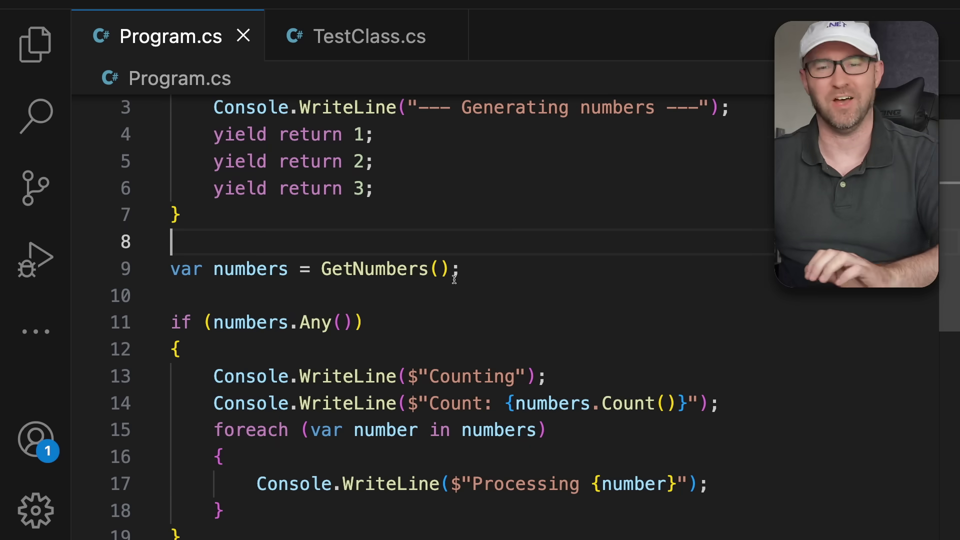
- Review the 'Generating numbers' message and start building and running the program
left_click(467, 273)
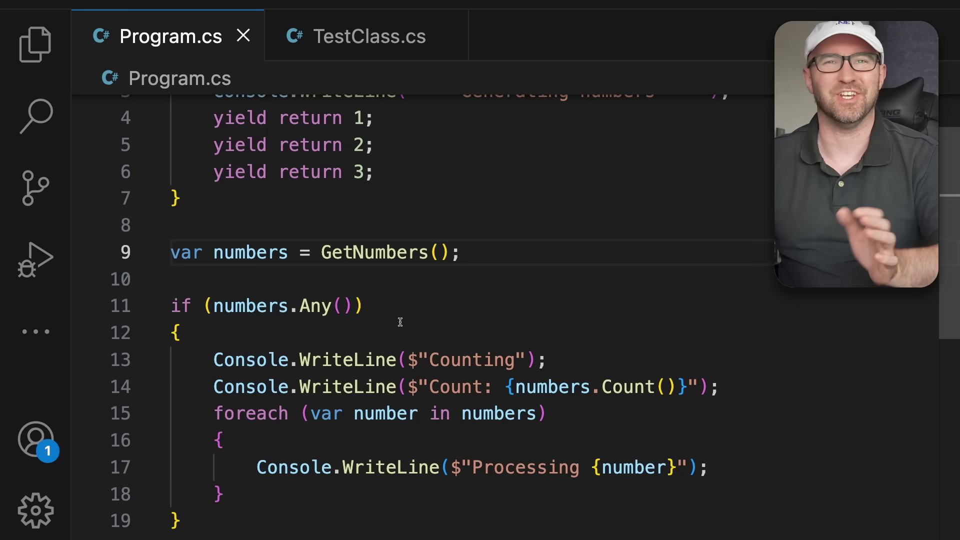
scroll(398, 321, "up", 2)
left_click(402, 162)
left_click_drag(403, 165, 734, 159)
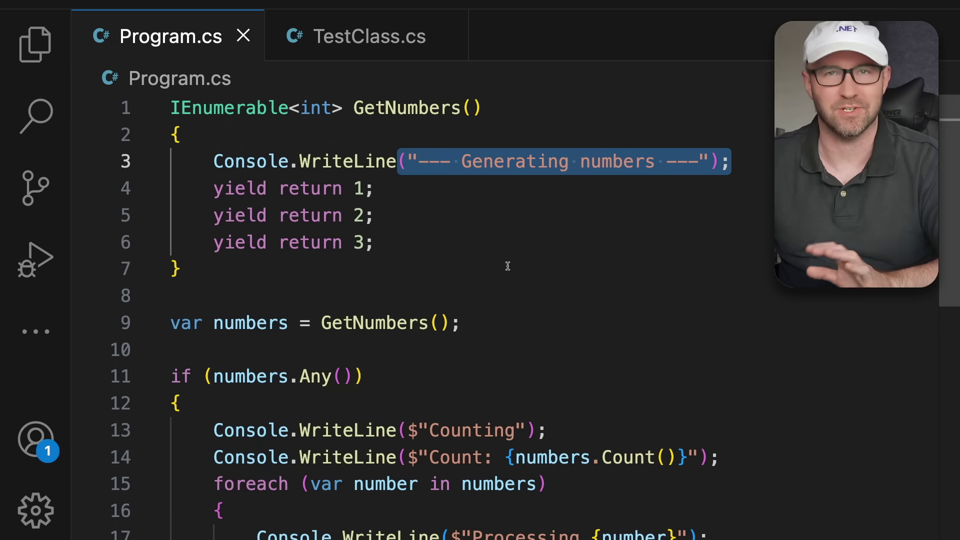
left_click(447, 295)
scroll(449, 296, "down", 2)
scroll(420, 262, "down", 1)
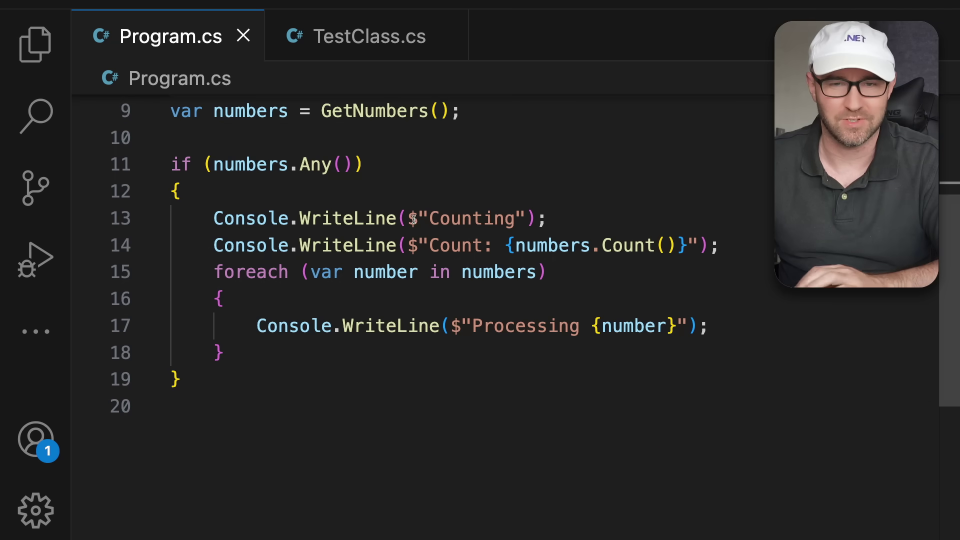
left_click(391, 183)
key("F5")
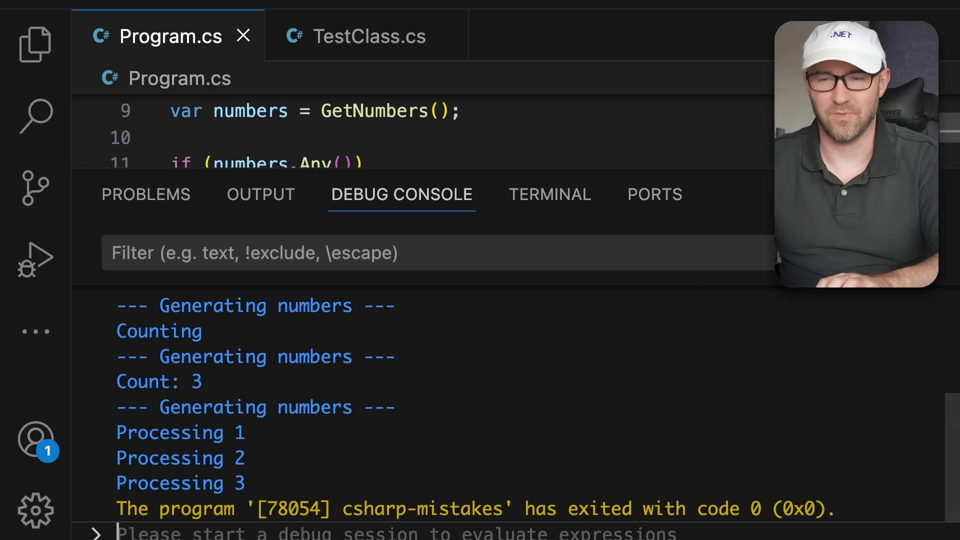
- Close the output panel and highlight the Any(), Count() and foreach uses of numbers
key("ctrl+j")
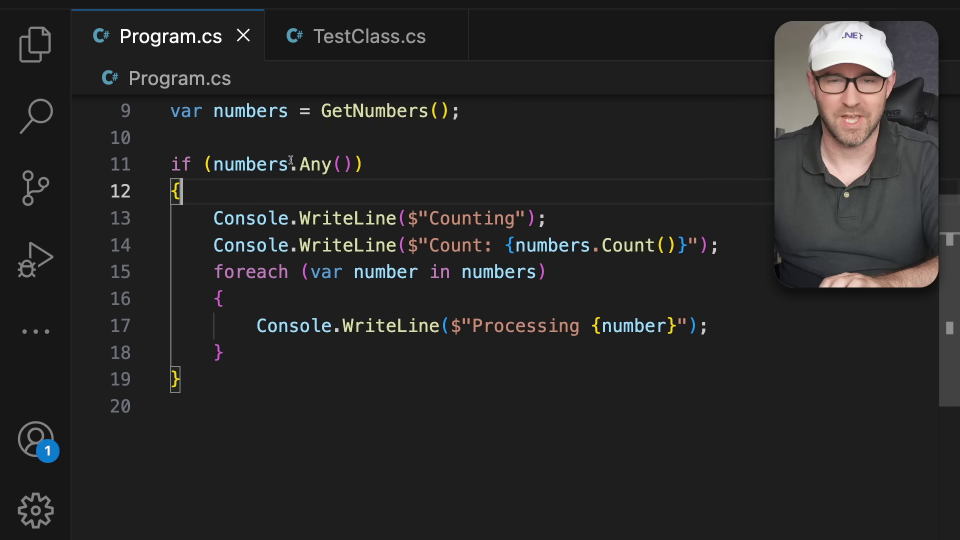
left_click_drag(290, 164, 346, 164)
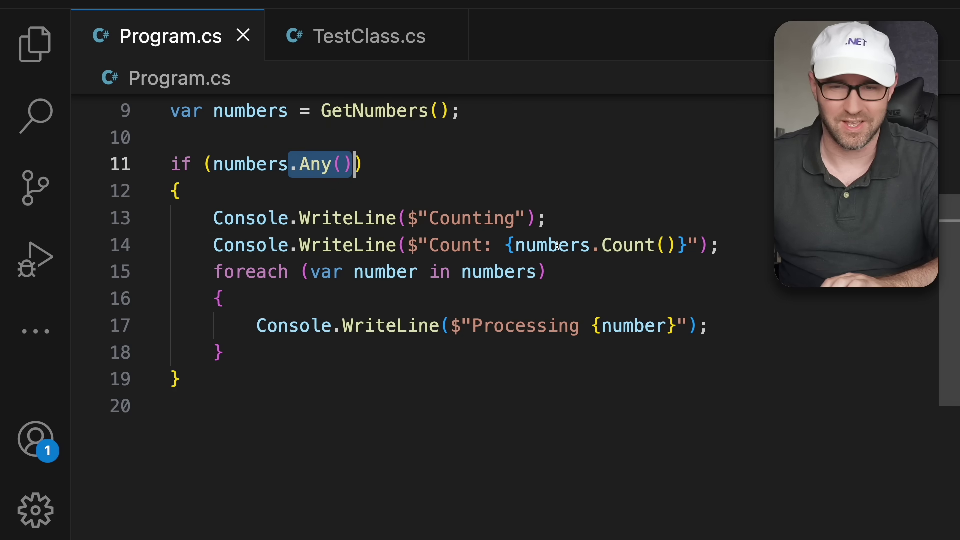
left_click_drag(593, 247, 676, 249)
left_click(483, 272)
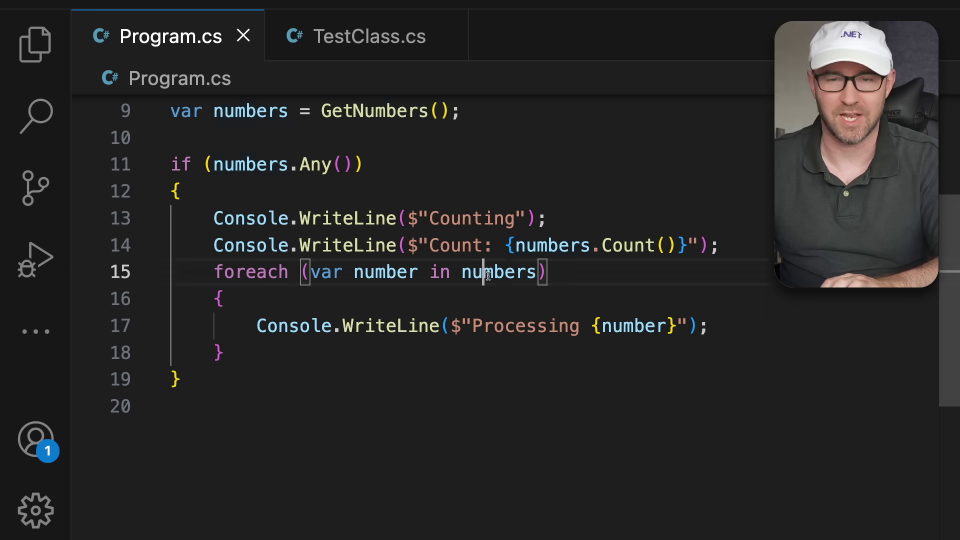
double_click(483, 273)
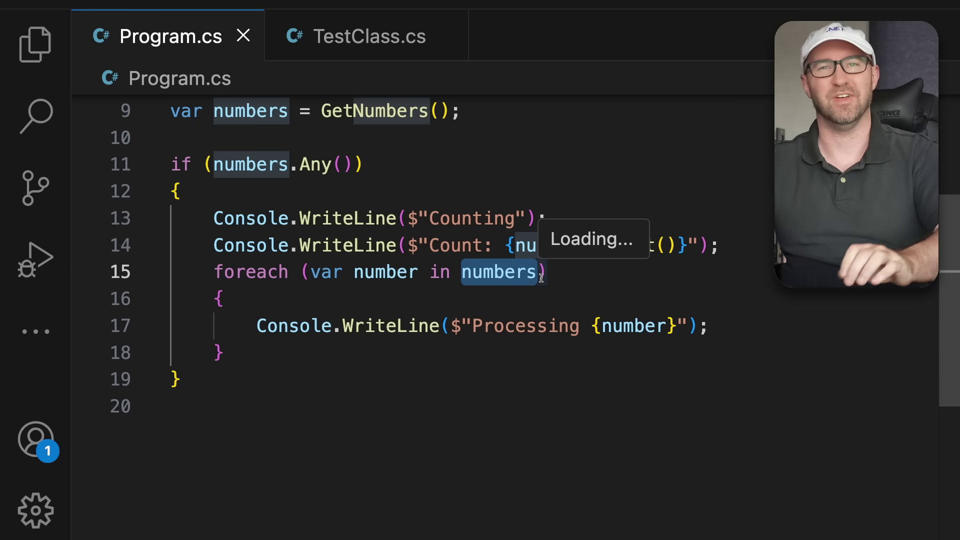
scroll(541, 275, "up", 2)
left_click(403, 264)
scroll(403, 264, "up", 2)
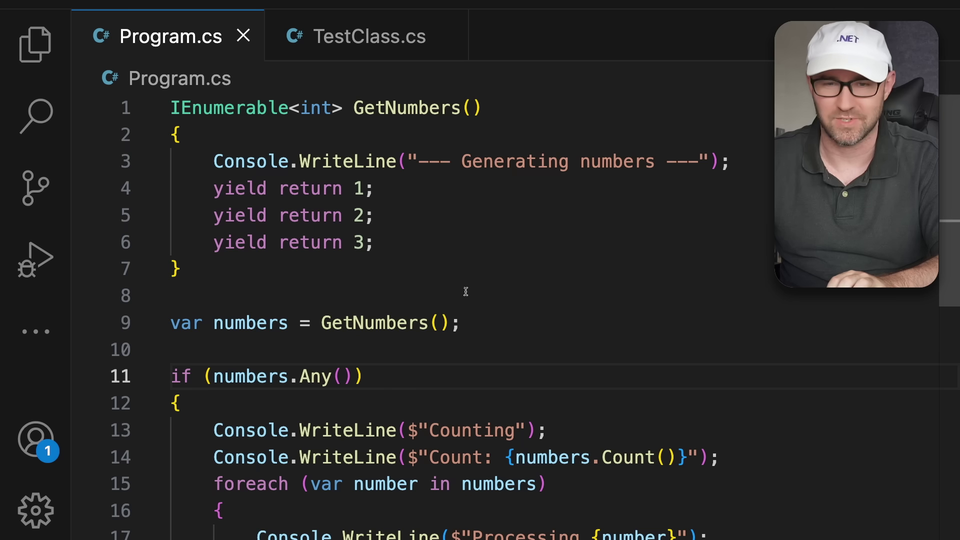
- Append .ToList() to GetNumbers() on line 9 and debug, seeing the banner printed once
left_click(451, 323)
type(".ToList()")
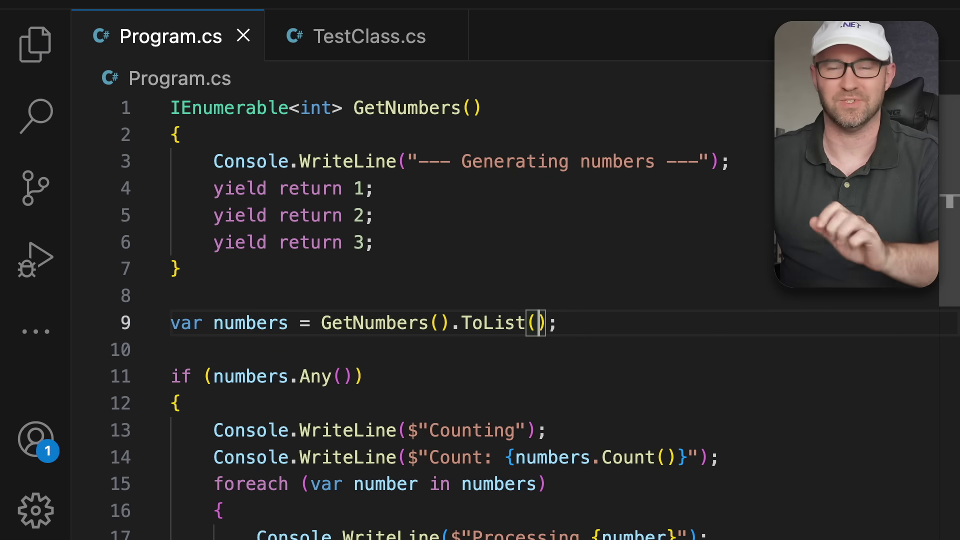
key("F5")
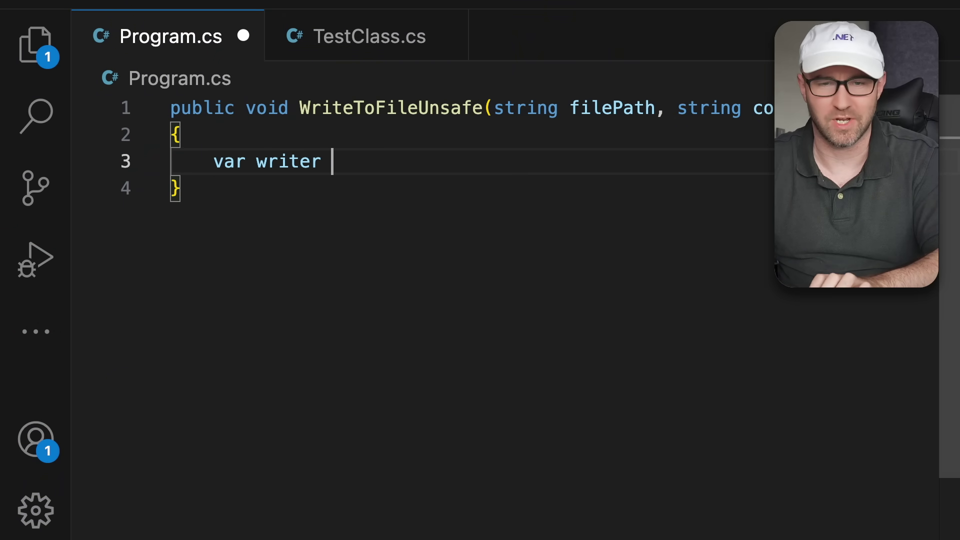
type("= new Strea")
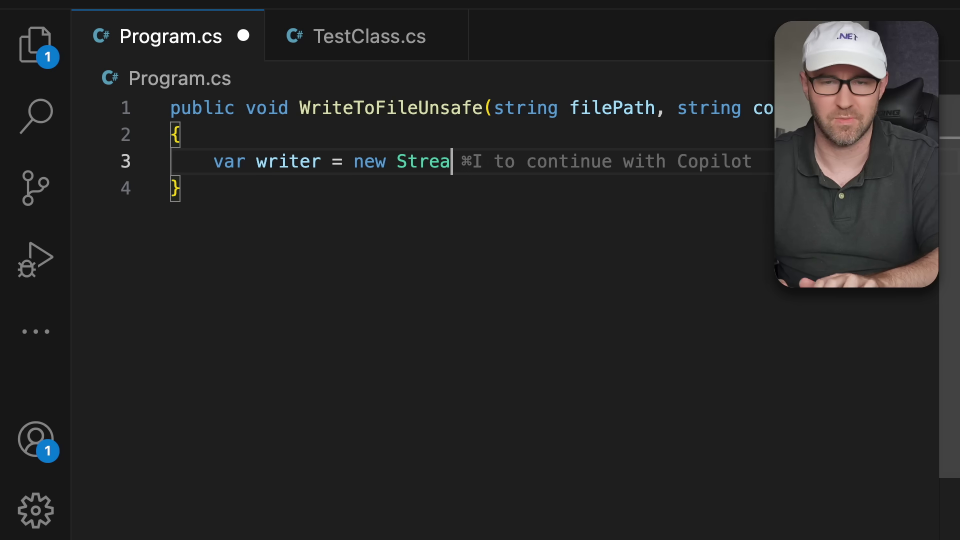
type("mWriter(file")
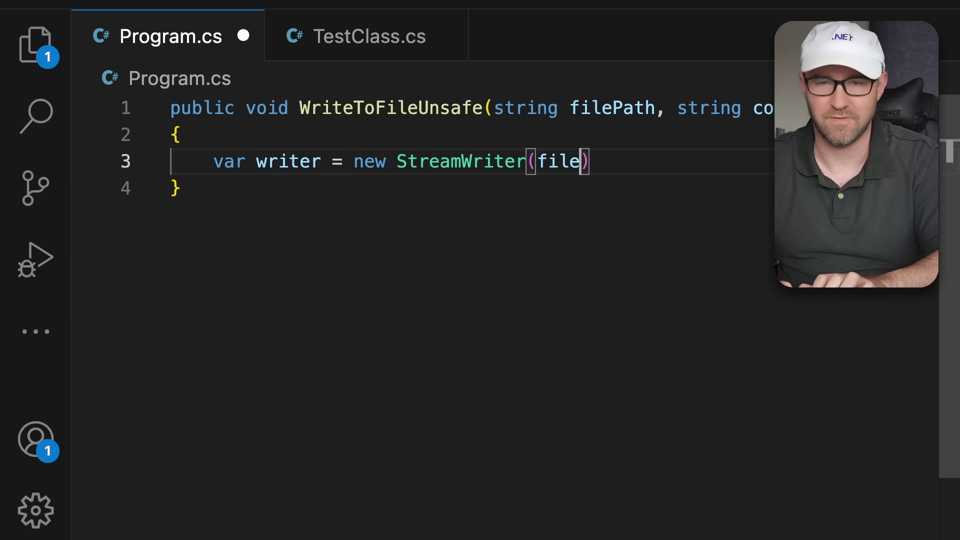
type("Path);")
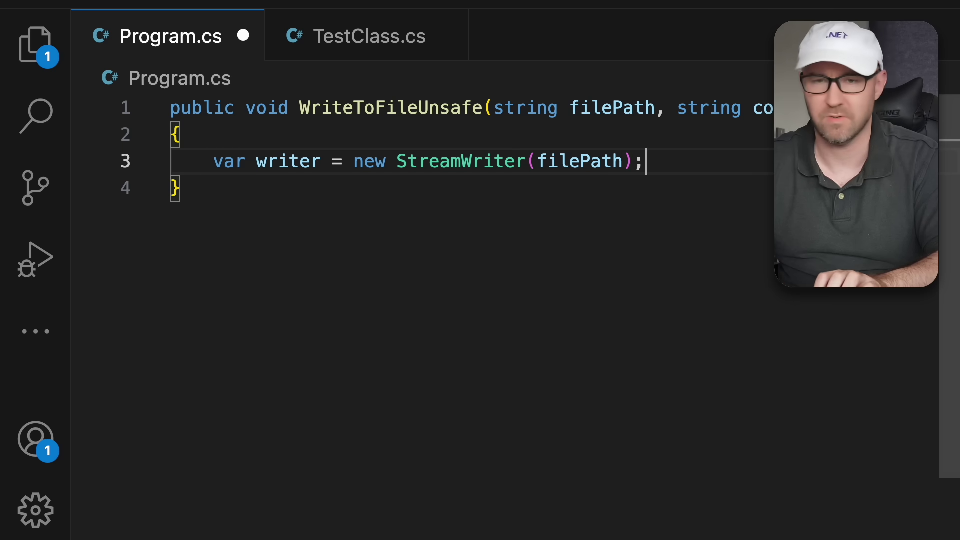
- Write WriteToFileUnsafe with a StreamWriter on filePath and writer.Write(content), then save
key("Return")
type("wr")
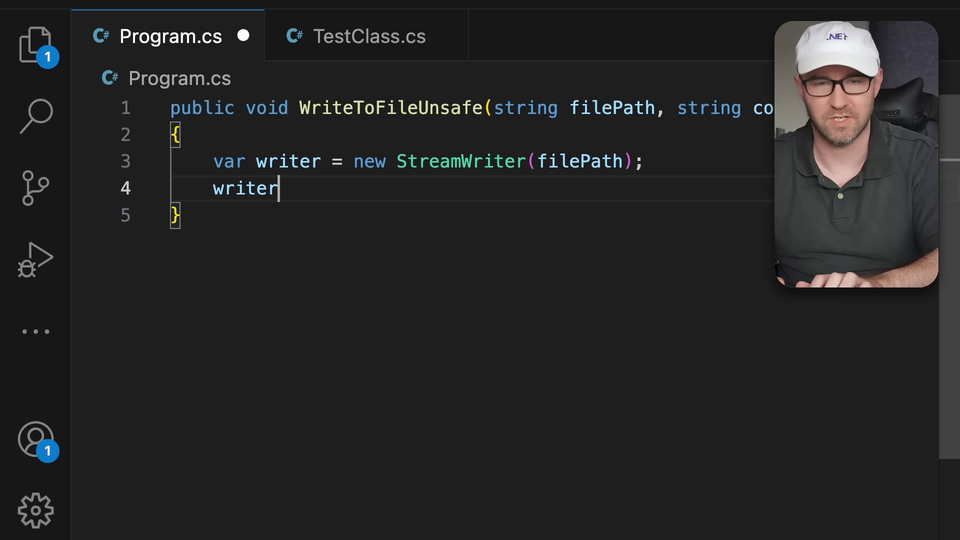
type("ite(content")
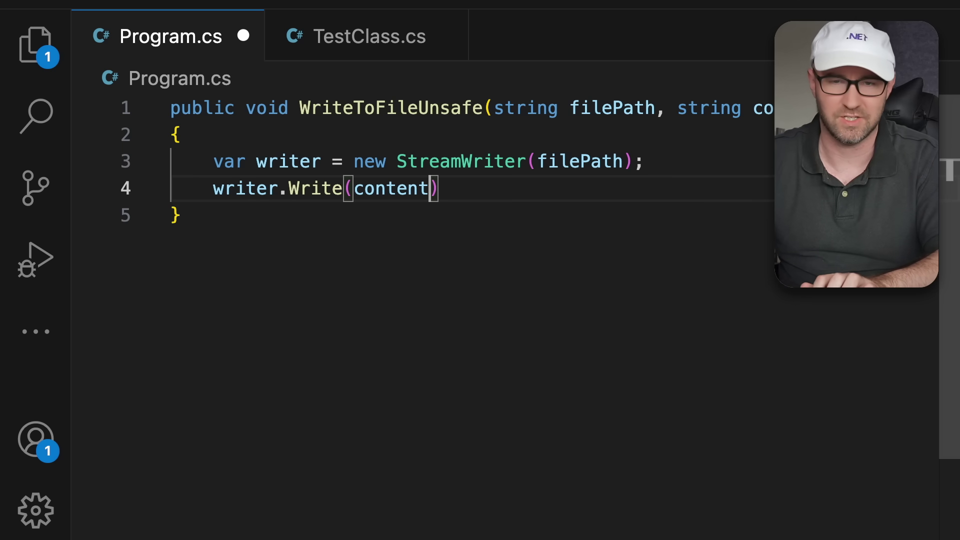
type(");")
key("ctrl+s")
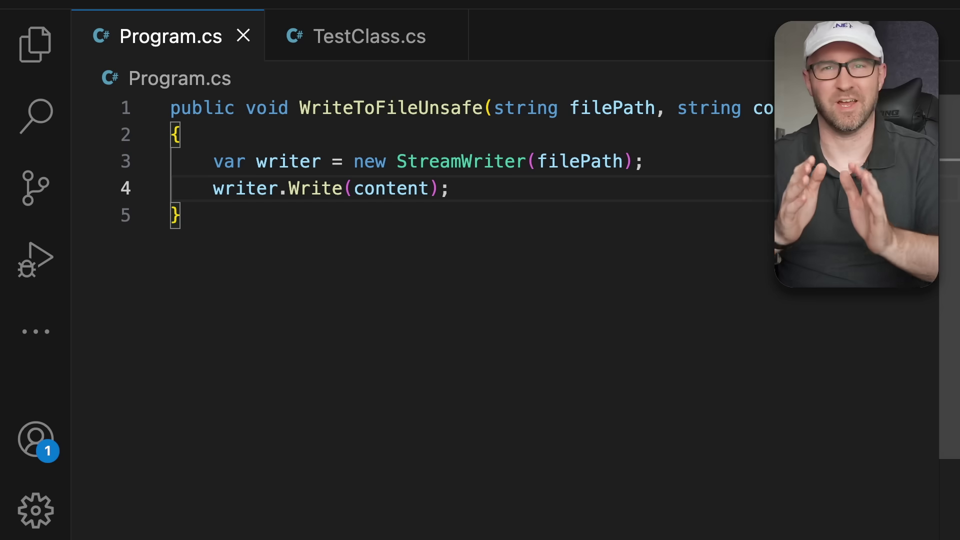
- Duplicate WriteToFileUnsafe below itself and rename the copy WriteToFileSafe
left_click_drag(264, 213, 133, 84)
key("ctrl+c")
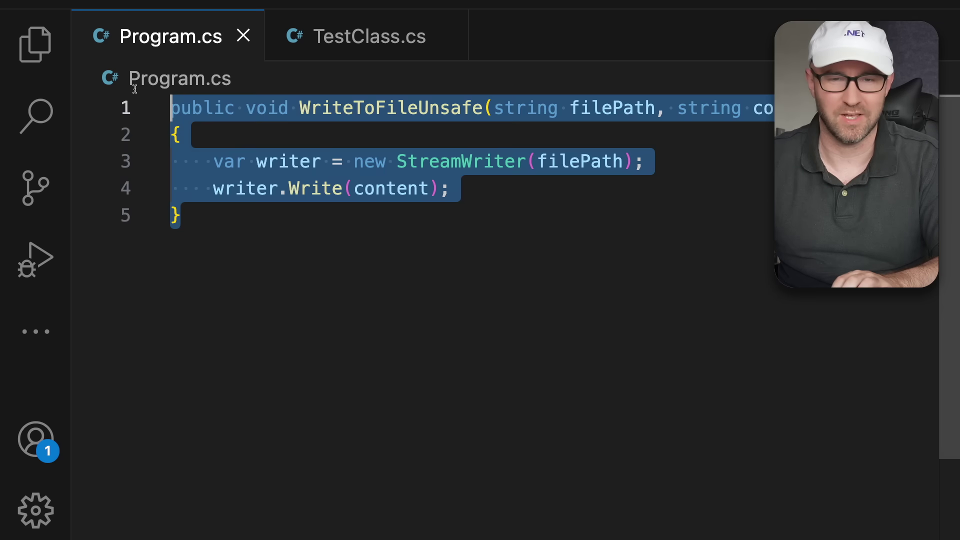
left_click(249, 214)
key("Return")
key("Return")
key("ctrl+v")
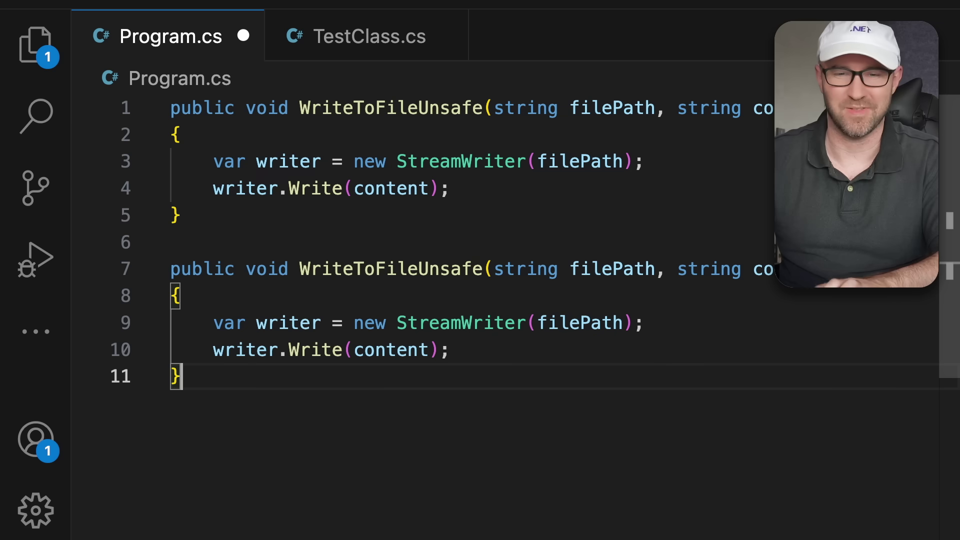
key("ctrl+s")
left_click(451, 269)
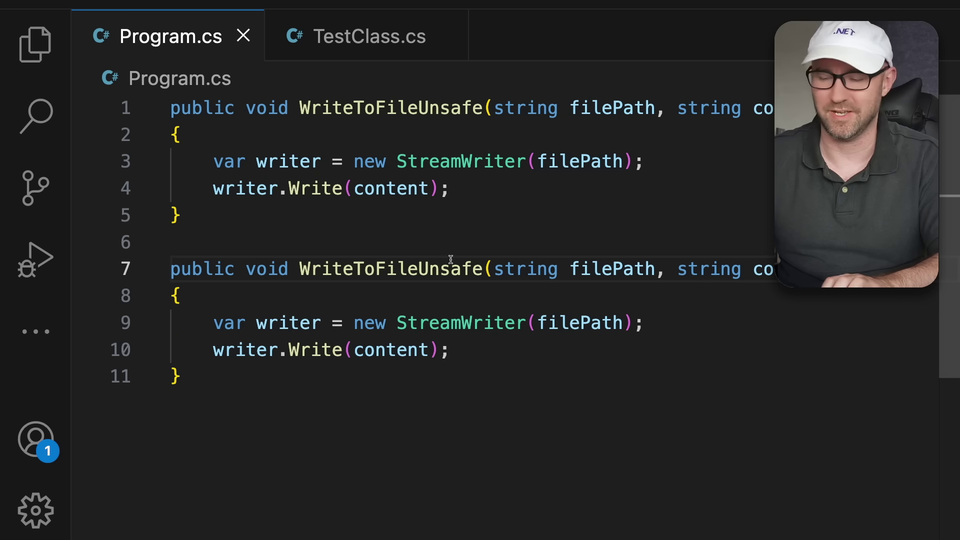
key("BackSpace")
key("BackSpace")
key("BackSpace")
type("S")
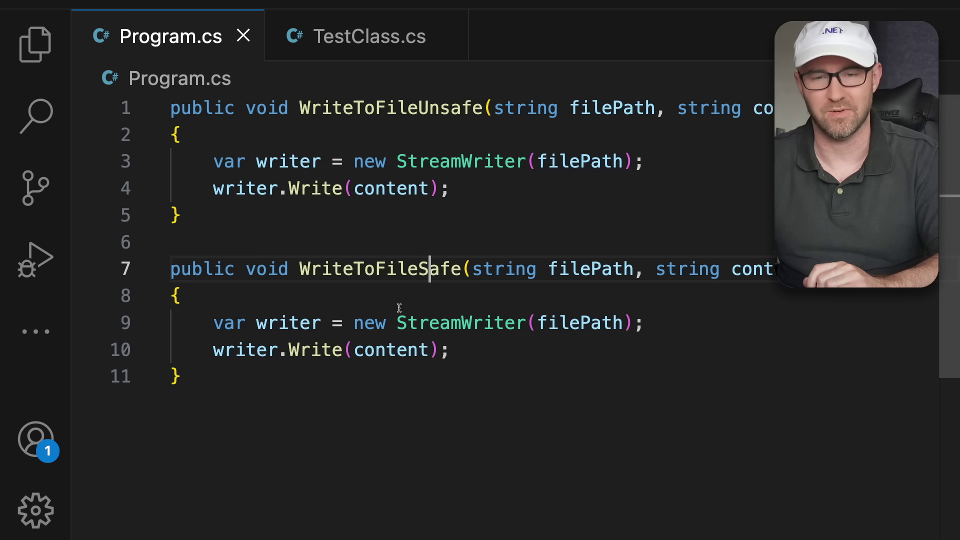
- Wrap the StreamWriter in a using block, move writer.Write(content) inside, and save
left_click(216, 324)
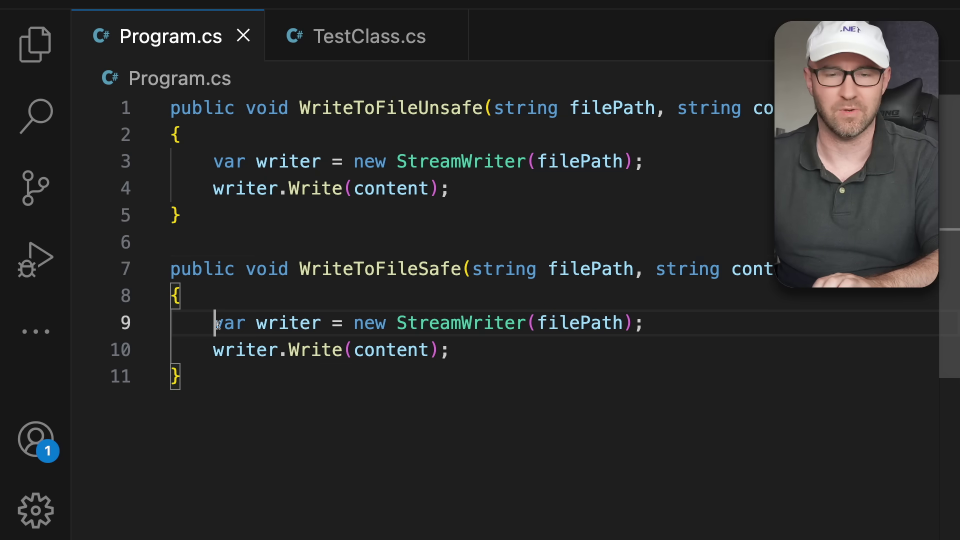
type("using (")
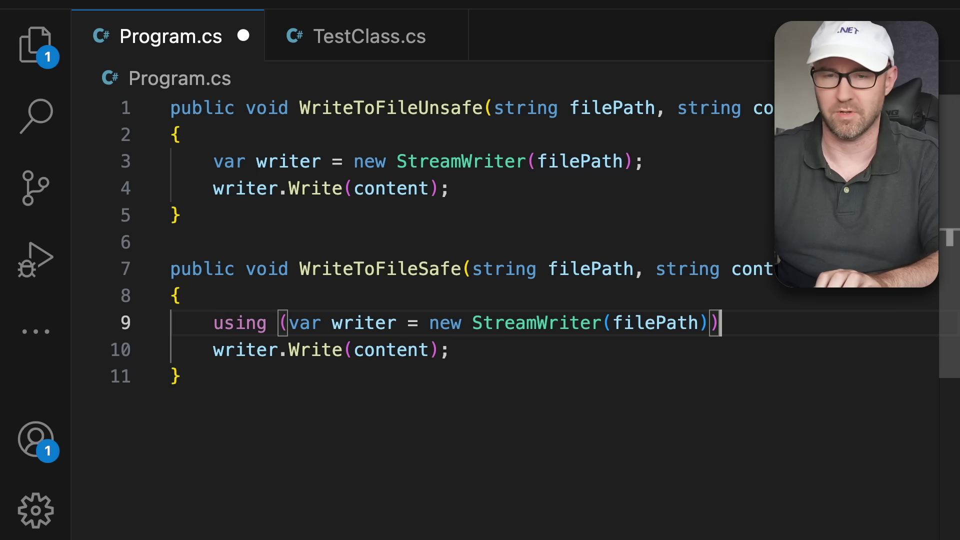
key("Return")
type("{")
key("Return")
left_click_drag(569, 431, 223, 440)
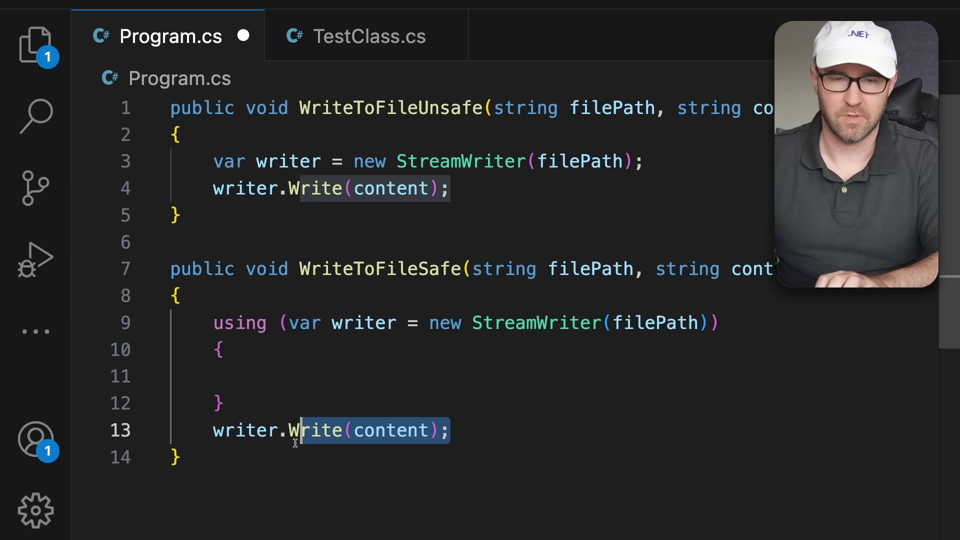
key("ctrl+x")
left_click(276, 350)
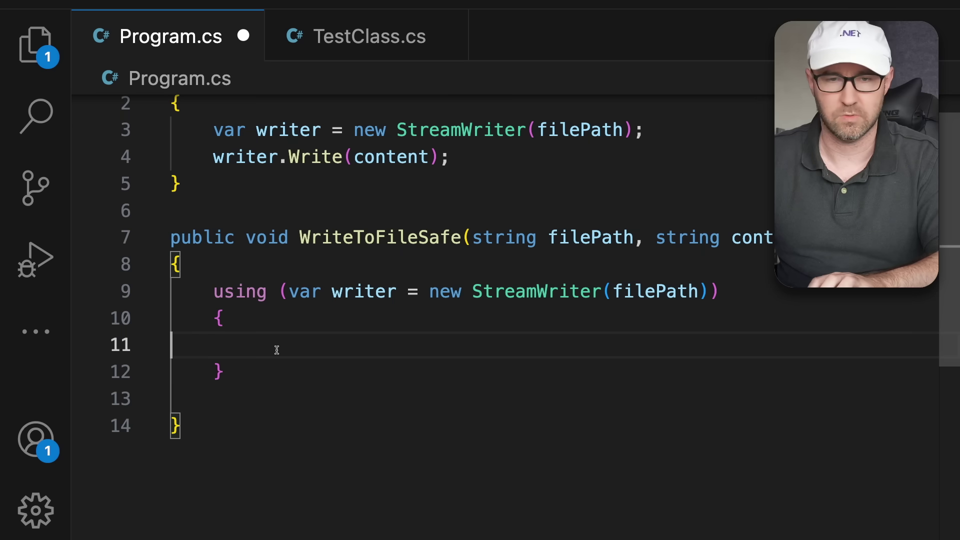
key("ctrl+v")
key("ctrl+s")
left_click(304, 406)
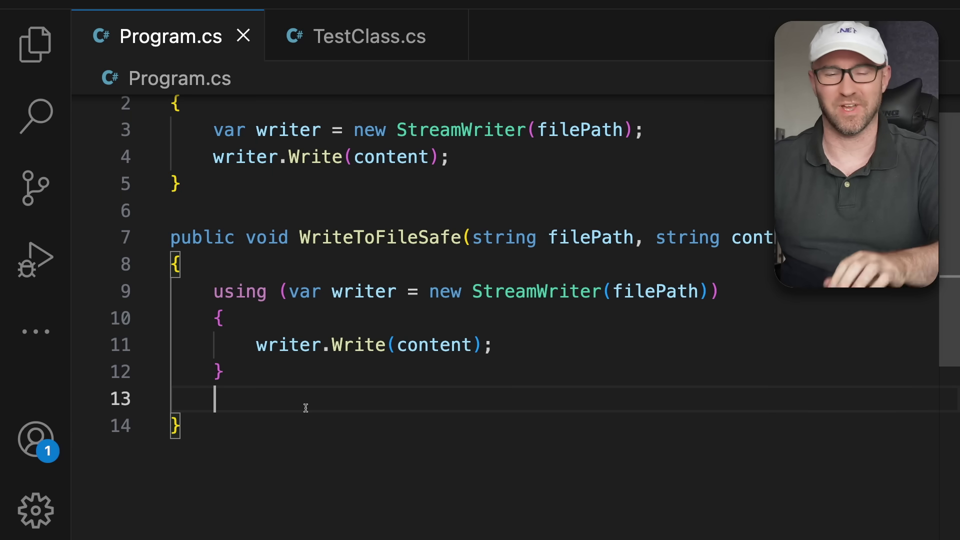
- Remove WriteToFileSafe's using braces and indent writer.Write(content) directly beneath the using line
left_click(253, 314)
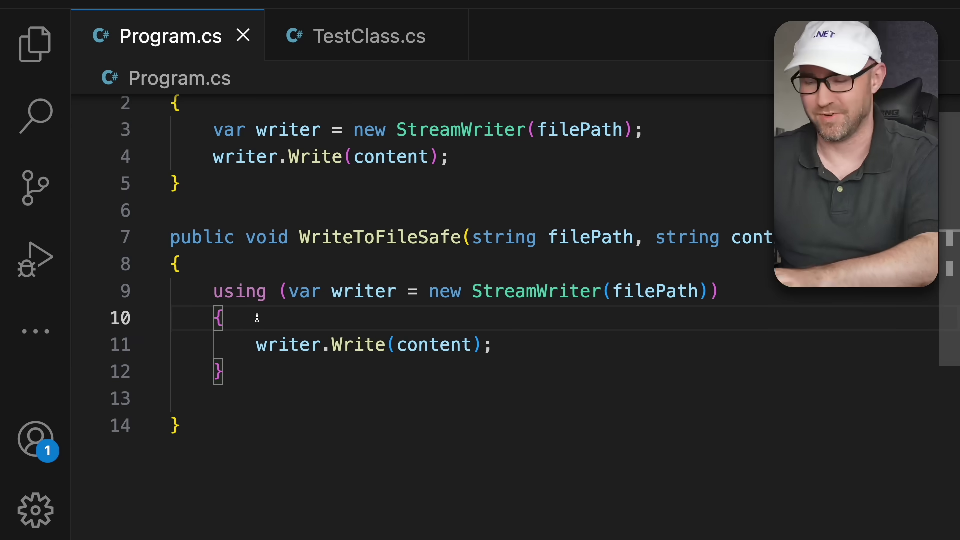
key("BackSpace")
left_click(262, 362)
key("BackSpace")
left_click_drag(258, 353, 199, 324)
key("BackSpace")
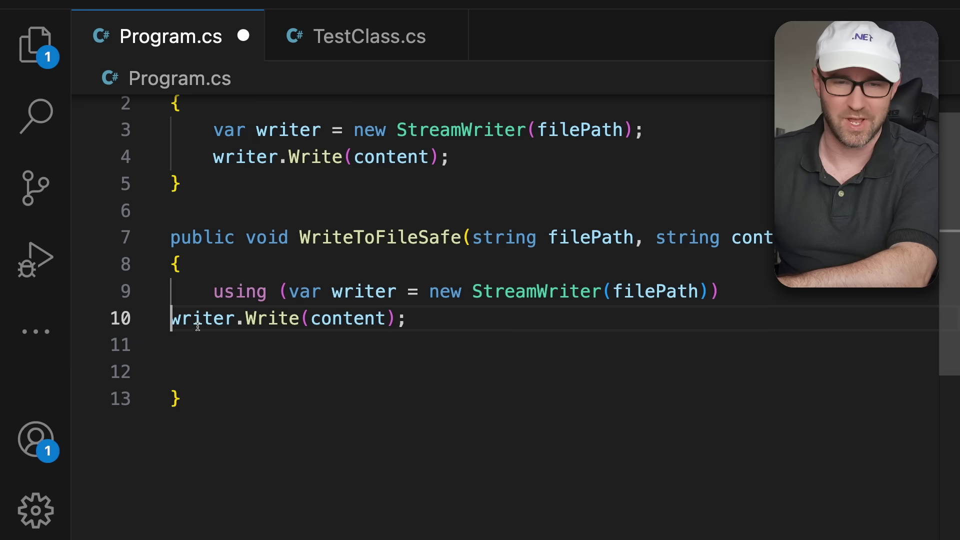
key("Tab")
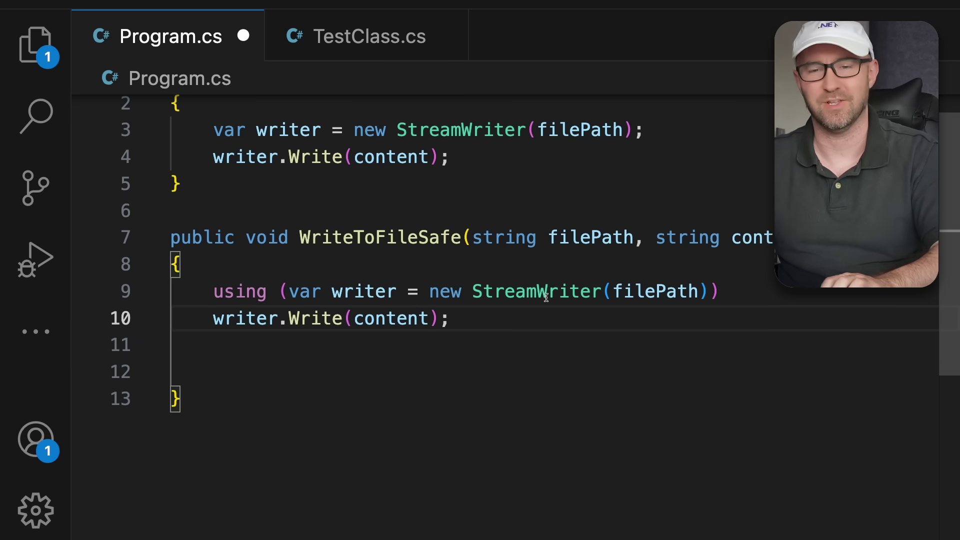
- Review the using line and the unsafe method's StreamWriter and Write lines
left_click(547, 298)
left_click(470, 359)
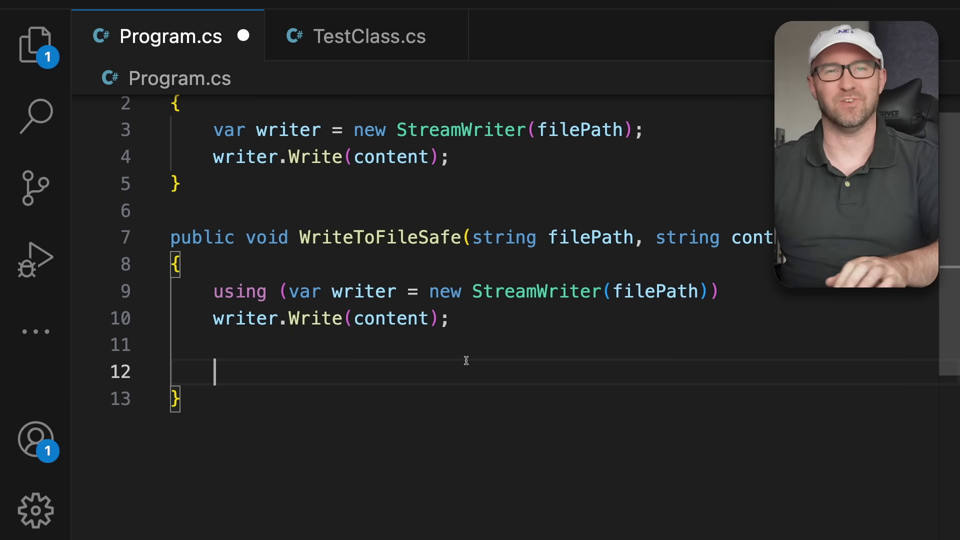
scroll(466, 361, "up", 1)
left_click_drag(423, 392, 334, 299)
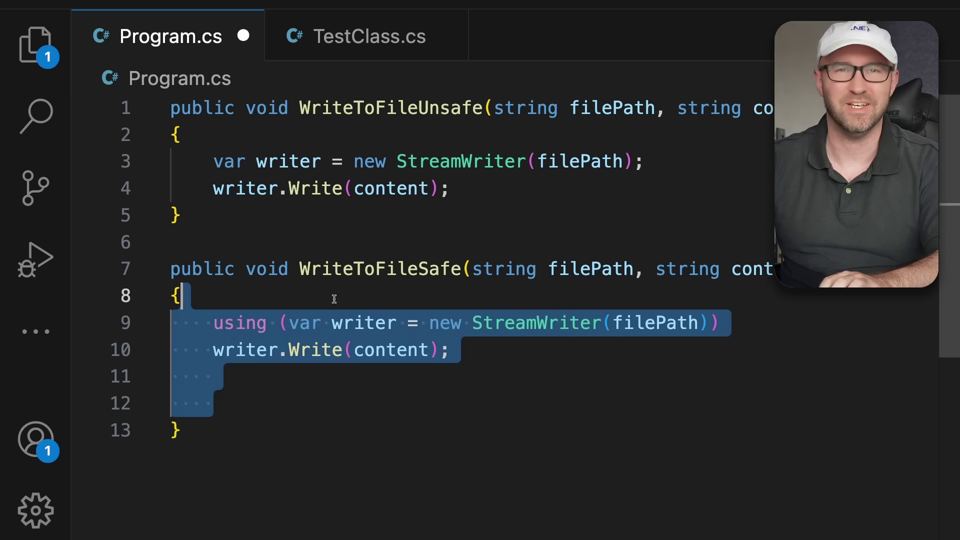
left_click(379, 230)
left_click_drag(459, 189, 279, 188)
left_click(429, 160)
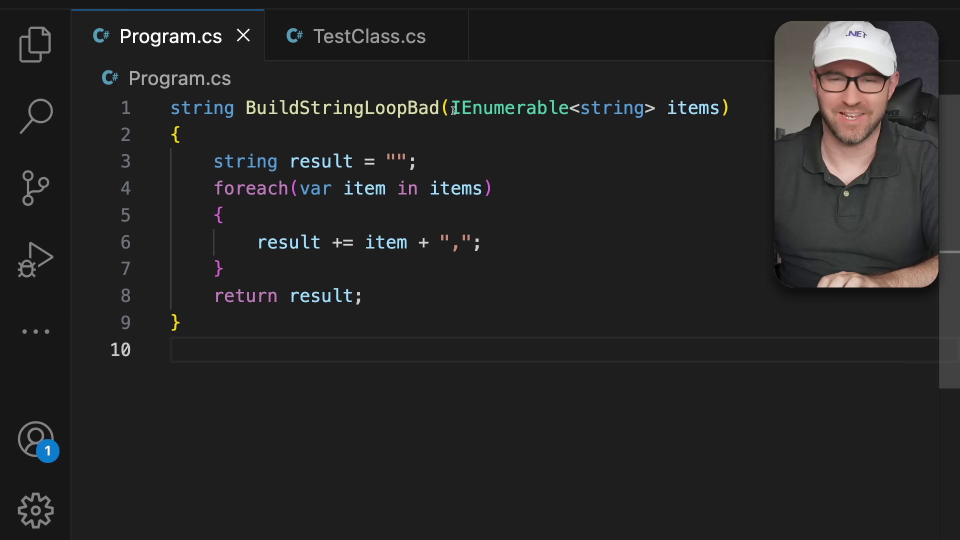
- Paste the Enumerable.Range 100000-string Stopwatch timing code below BuildStringLoopBad
left_click_drag(453, 110, 721, 105)
left_click(634, 166)
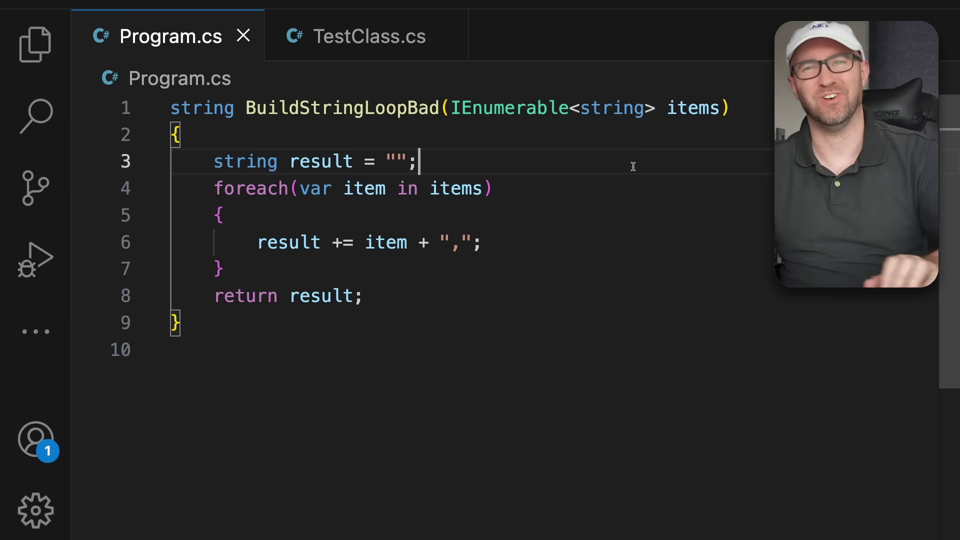
left_click_drag(356, 124, 450, 280)
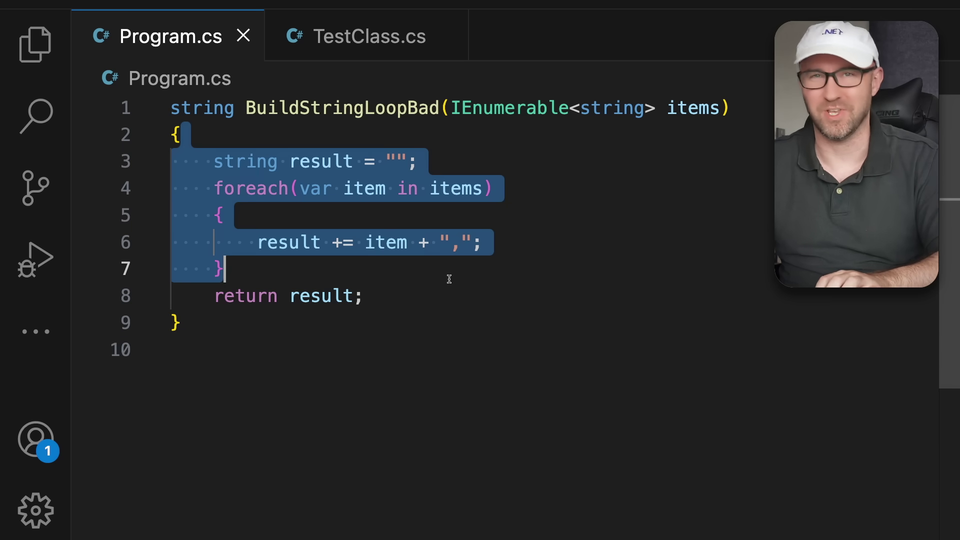
left_click(301, 332)
key("Return")
key("Return")
key("ctrl+v")
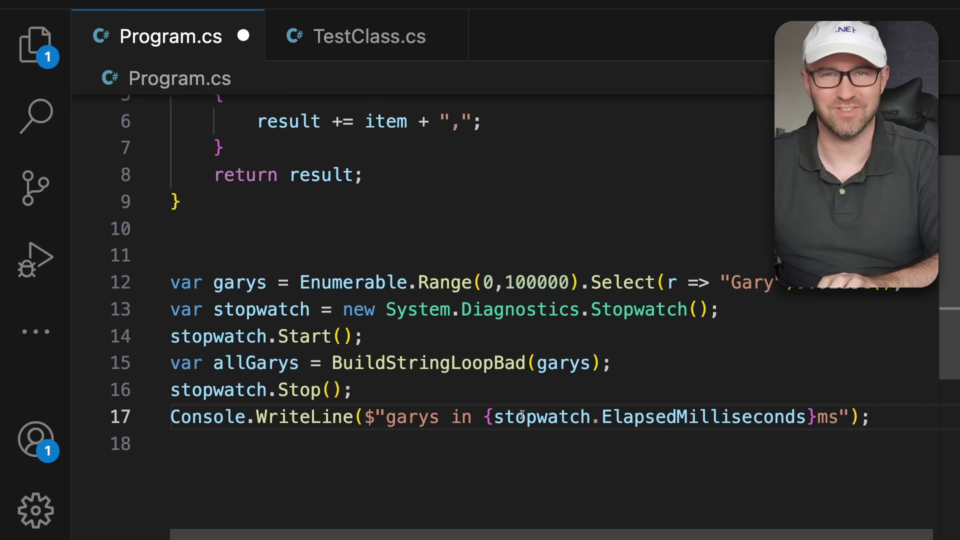
scroll(522, 414, "up", 1)
- Review the Stopwatch start, BuildStringLoopBad call, Stop and WriteLine lines
left_click(493, 355)
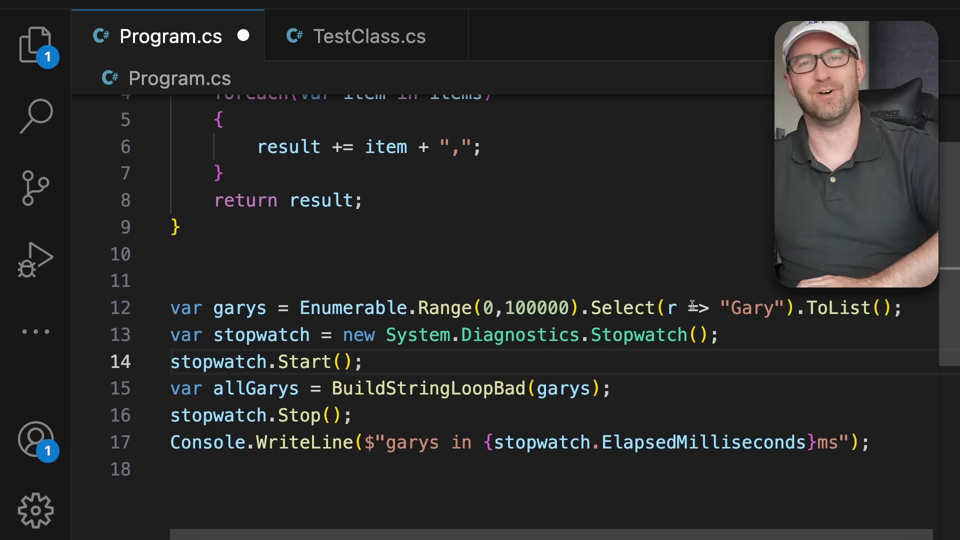
left_click(733, 308)
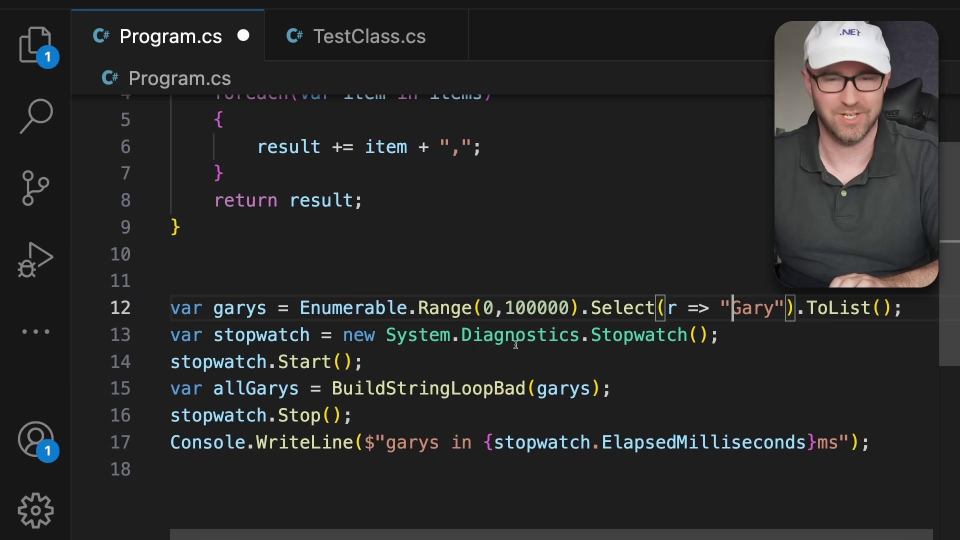
left_click(448, 338)
key("Down")
key("Down")
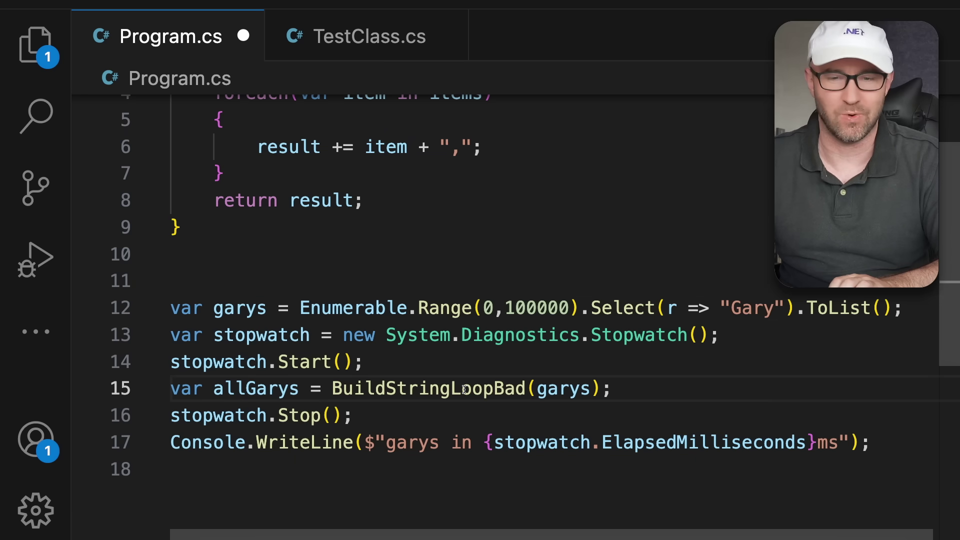
scroll(465, 389, "up", 3)
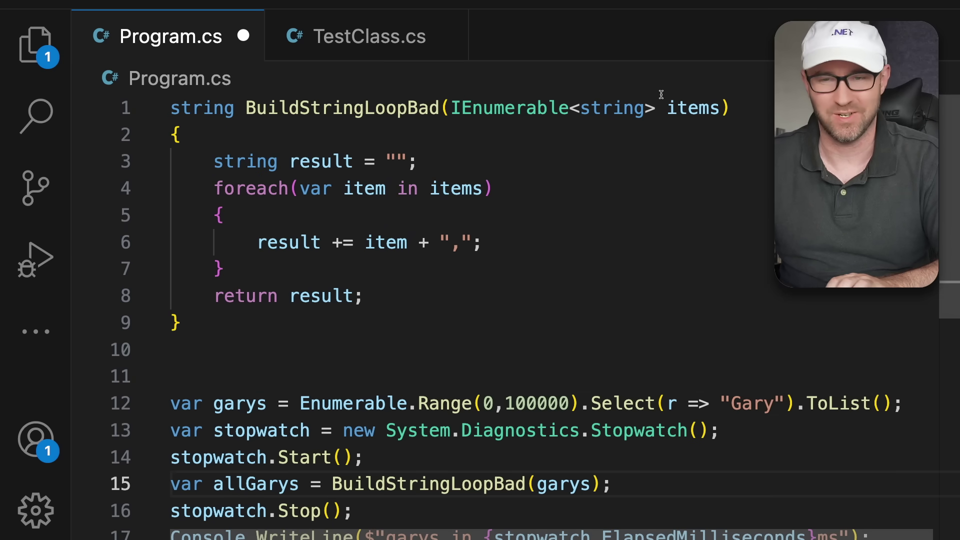
scroll(578, 328, "down", 3)
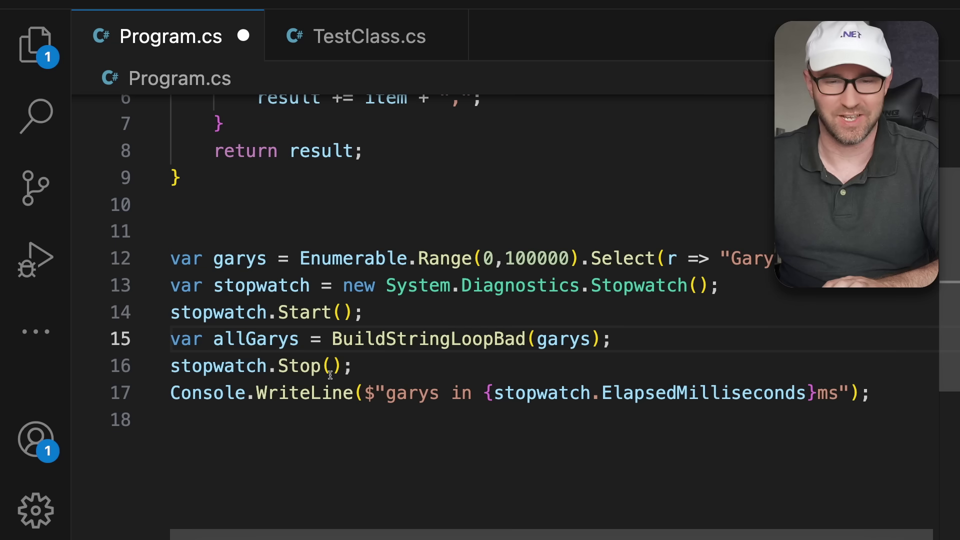
left_click(302, 366)
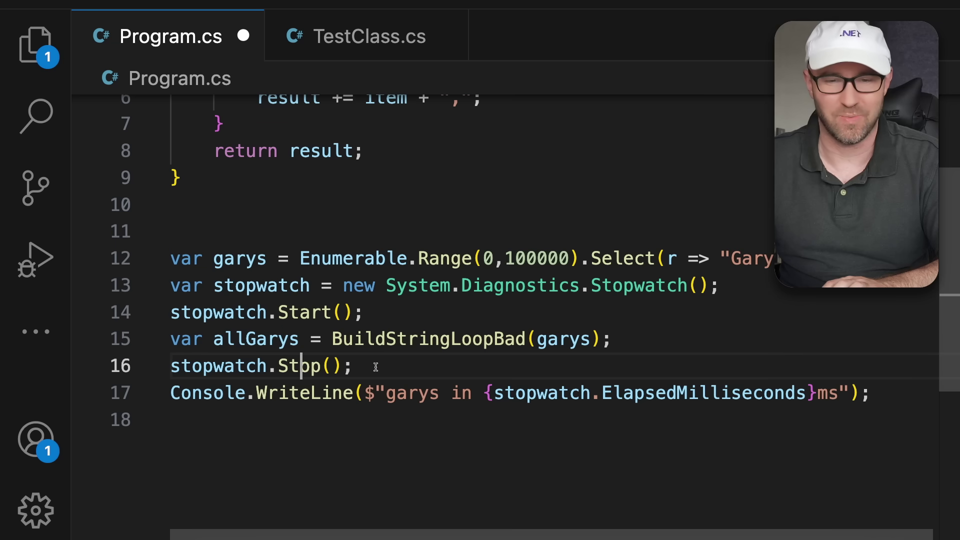
left_click(385, 394)
scroll(450, 373, "up", 5)
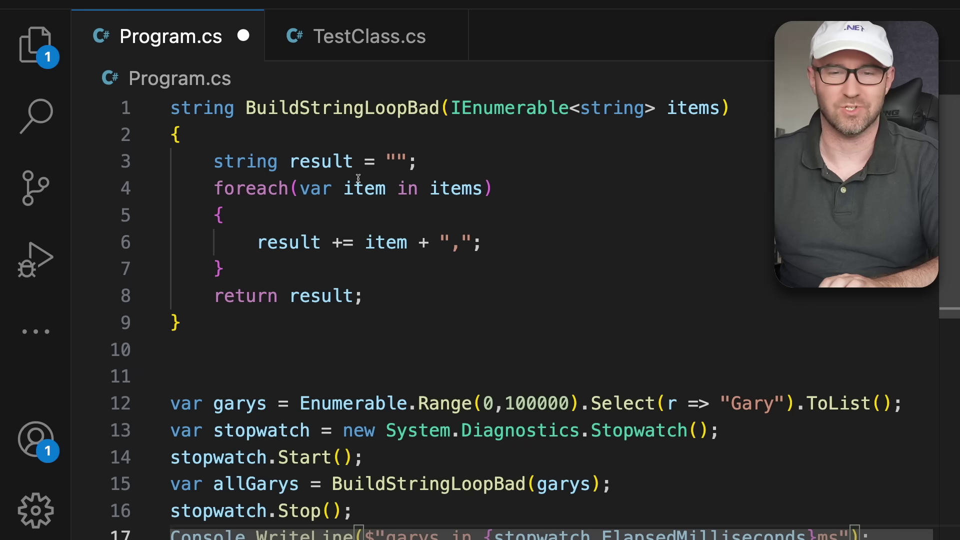
left_click_drag(358, 178, 429, 301)
left_click(428, 300)
scroll(530, 359, "down", 3)
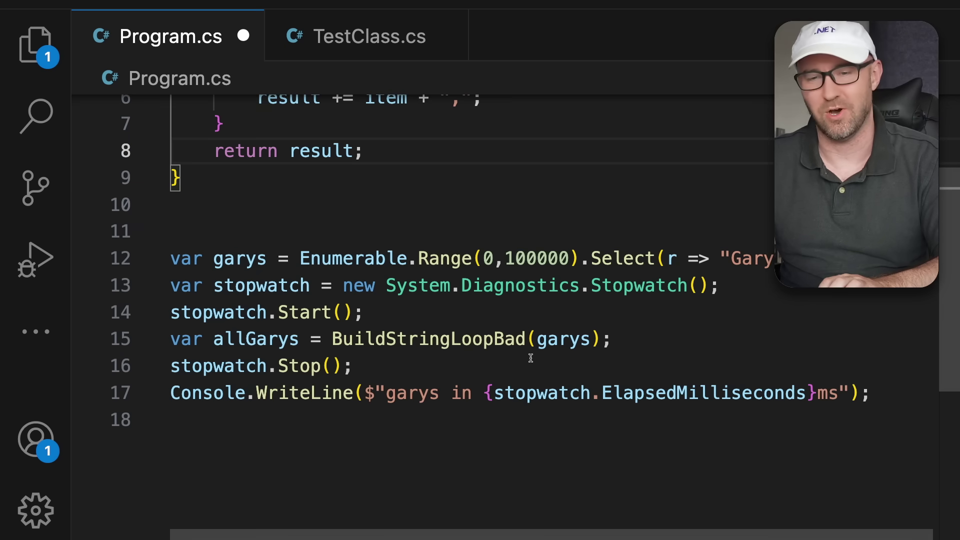
- Save Program.cs and build and run the timing test with F5
left_click(653, 357)
key("ctrl+s")
key("F5")
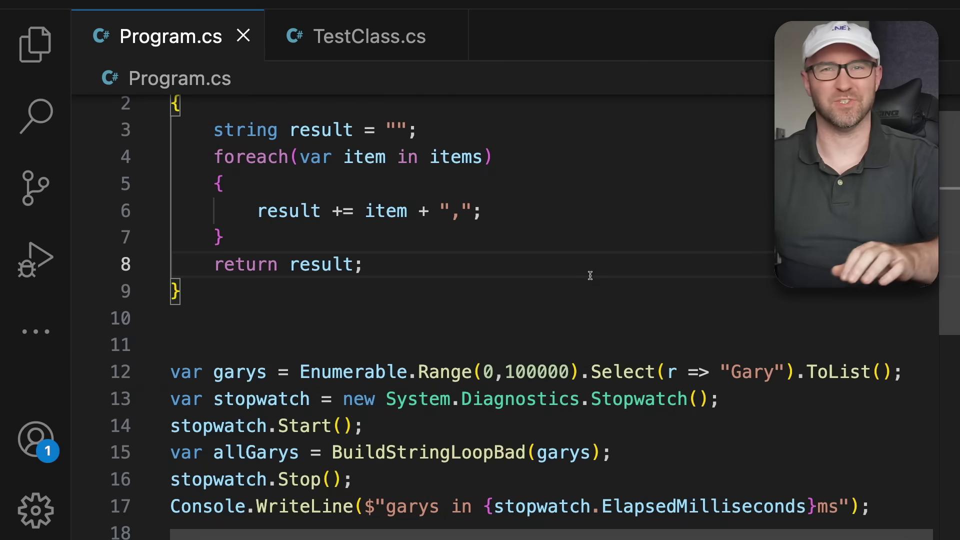
- Replace the string result declaration with a new StringBuilder sb
left_click_drag(484, 164, 235, 166)
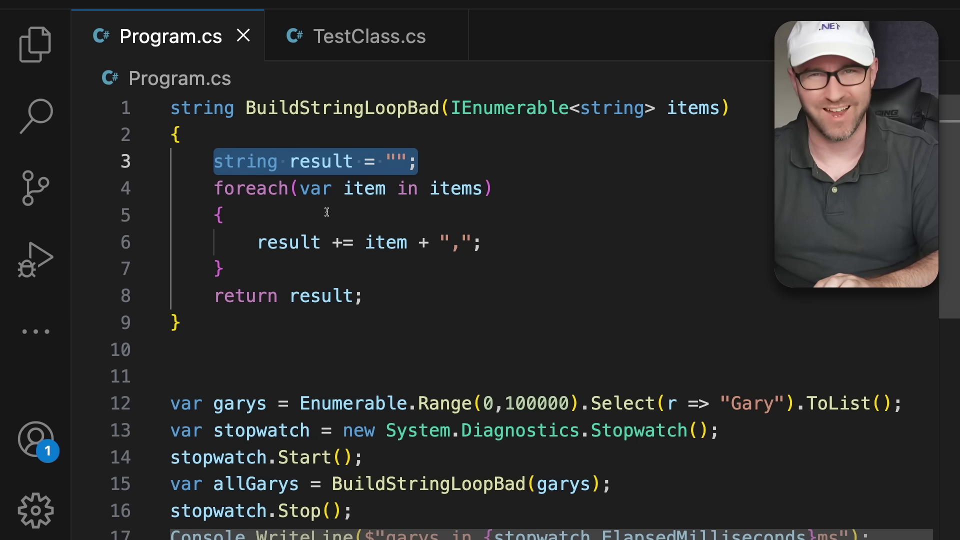
type("var ")
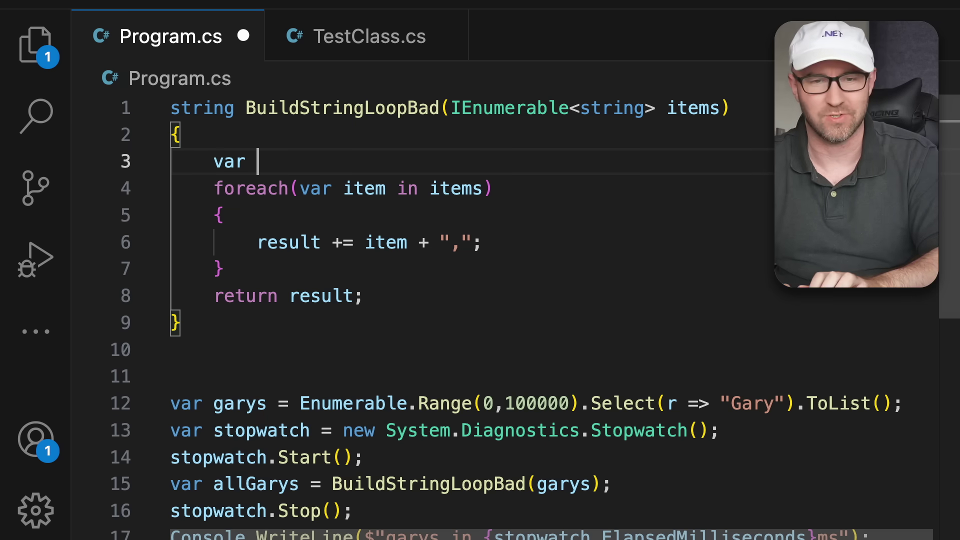
type("sb = ")
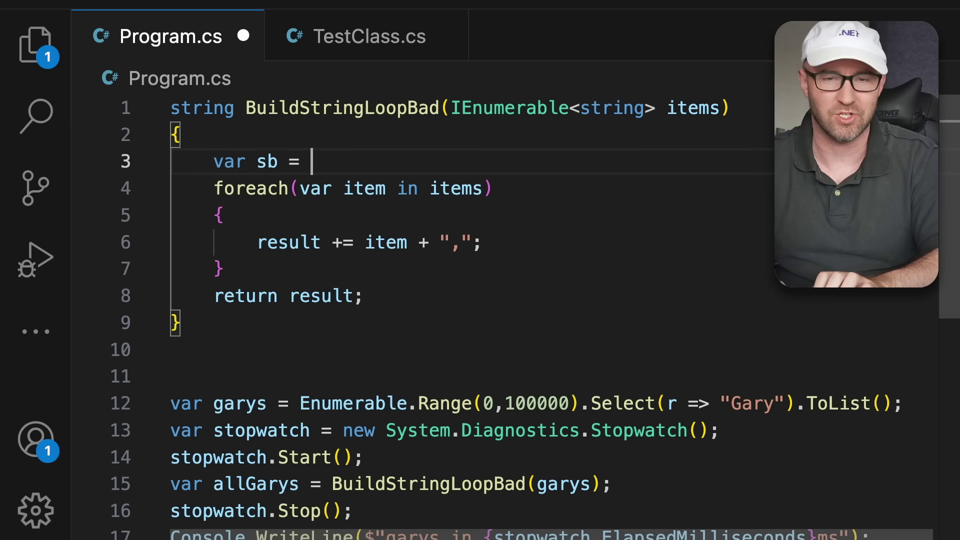
type("new Sys")
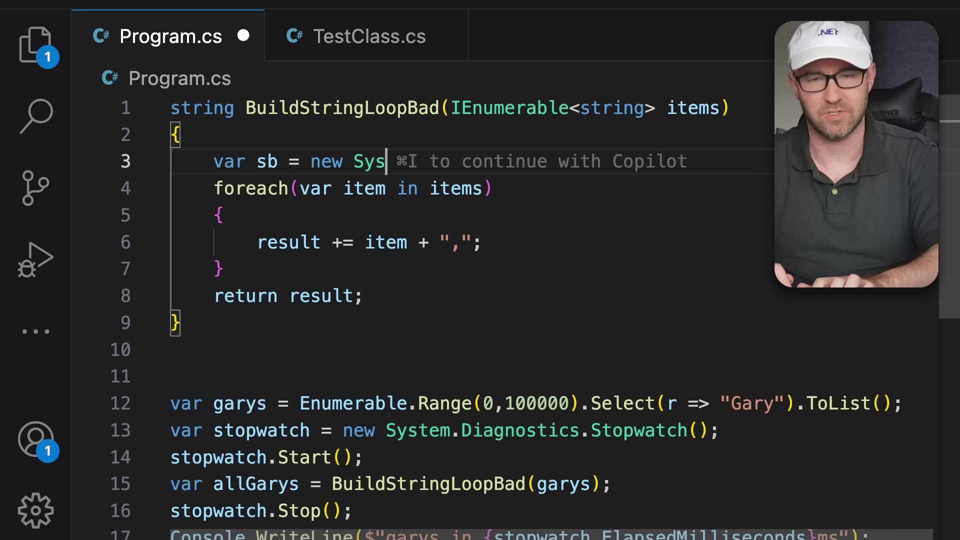
type("tem.Text.St")
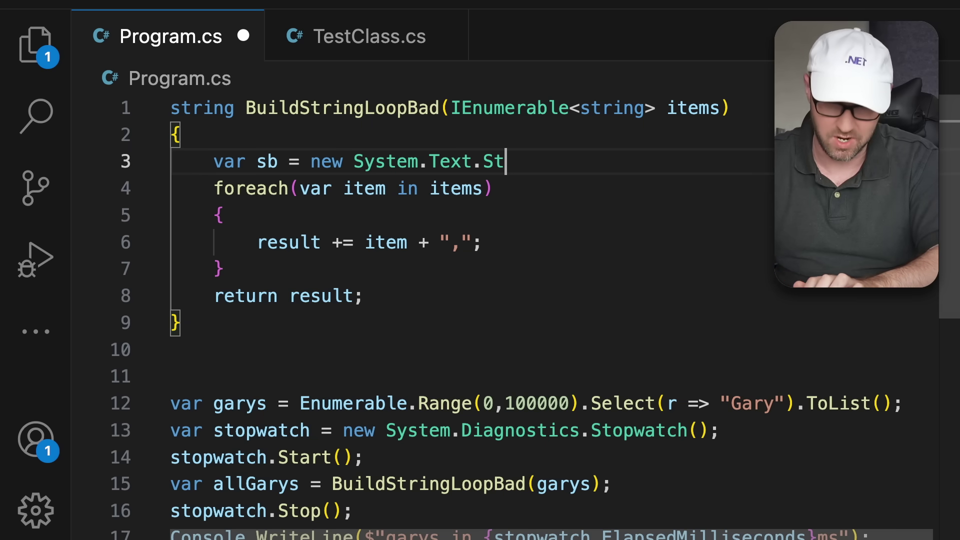
type("ringBuilder();")
key("ctrl+s")
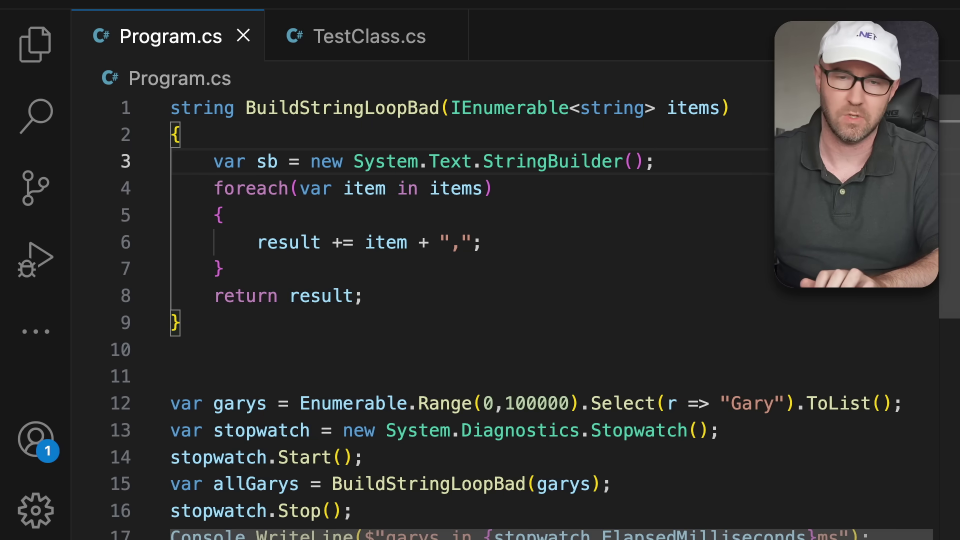
key("Down")
key("Down")
key("Down")
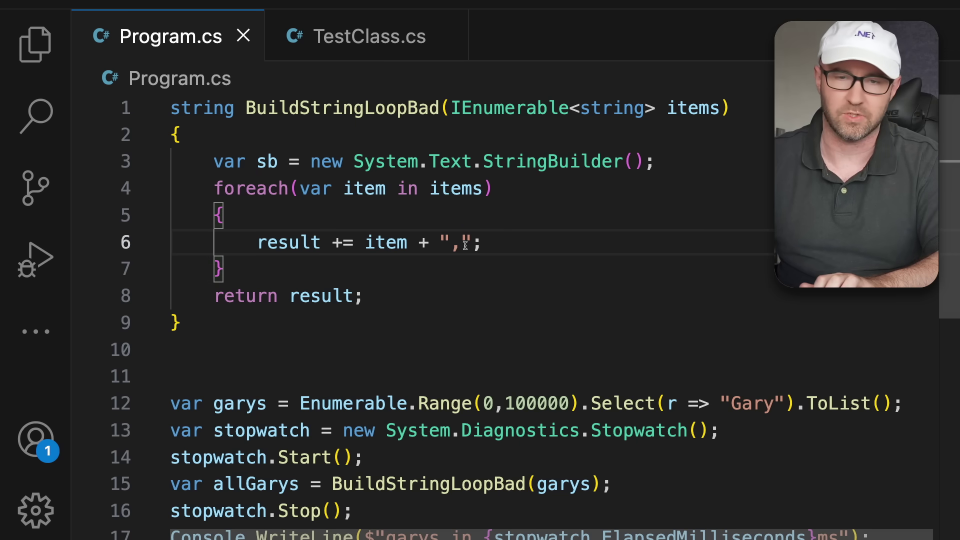
- Change the loop's concatenation to sb.Append(item) and save
left_click_drag(483, 243, 259, 248)
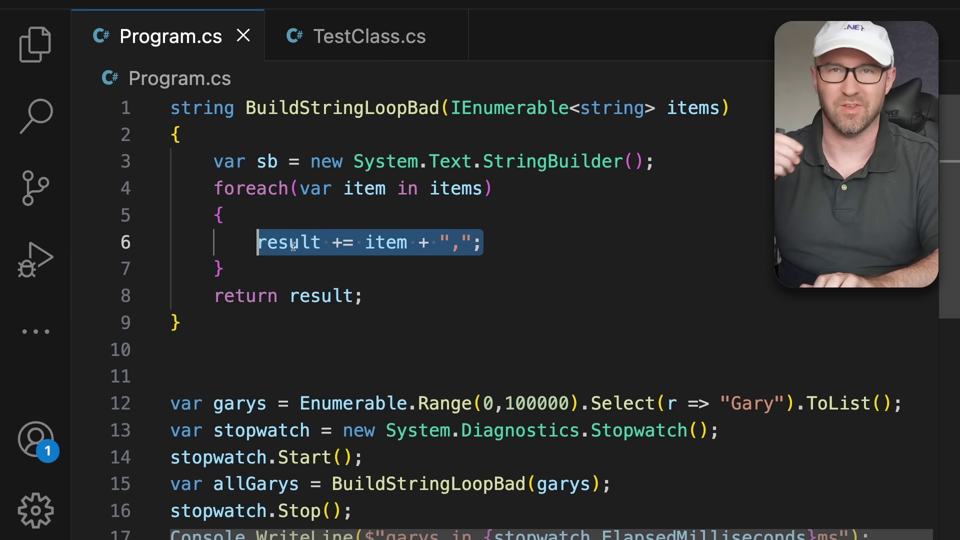
type("sb.Append(it")
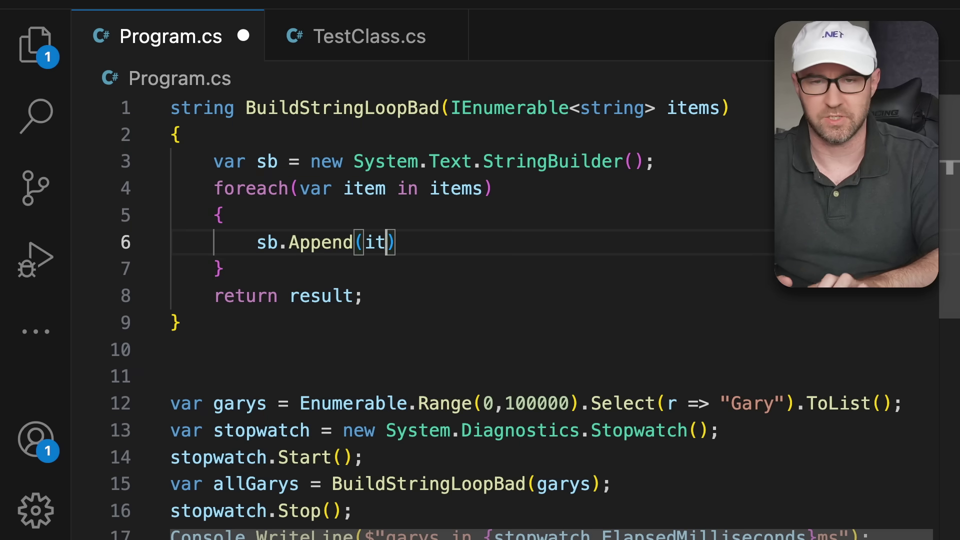
type("em")
key("Down")
key("Up")
key("End")
type(";")
key("ctrl+s")
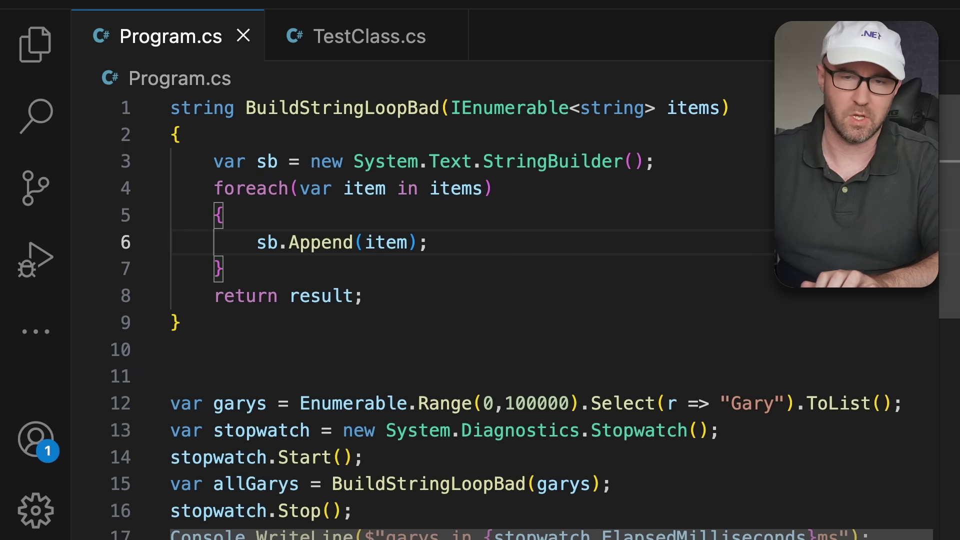
- Return sb.ToString() instead of result, dropping the duplicated semicolon, and save
double_click(309, 292)
type("sb.ToStri")
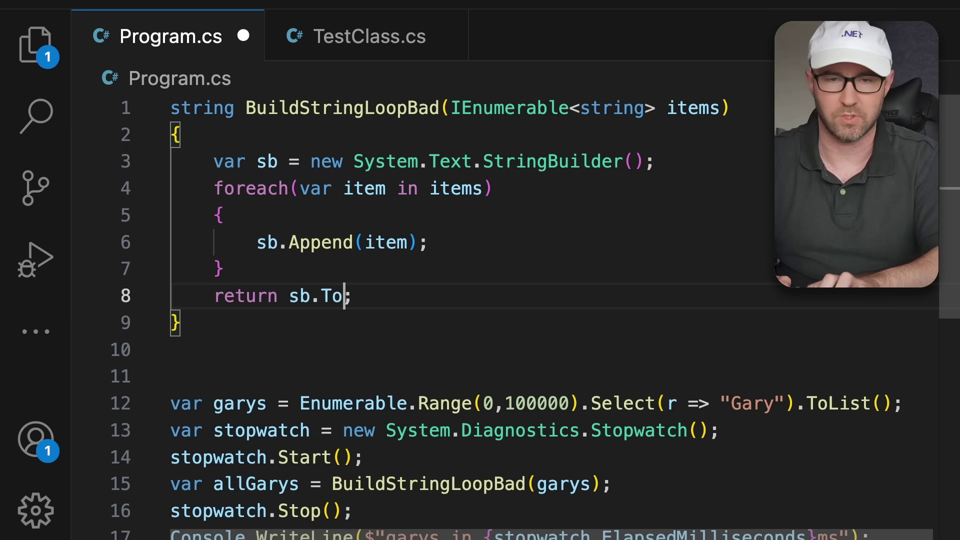
type("ng()")
key("End")
key("ctrl+s")
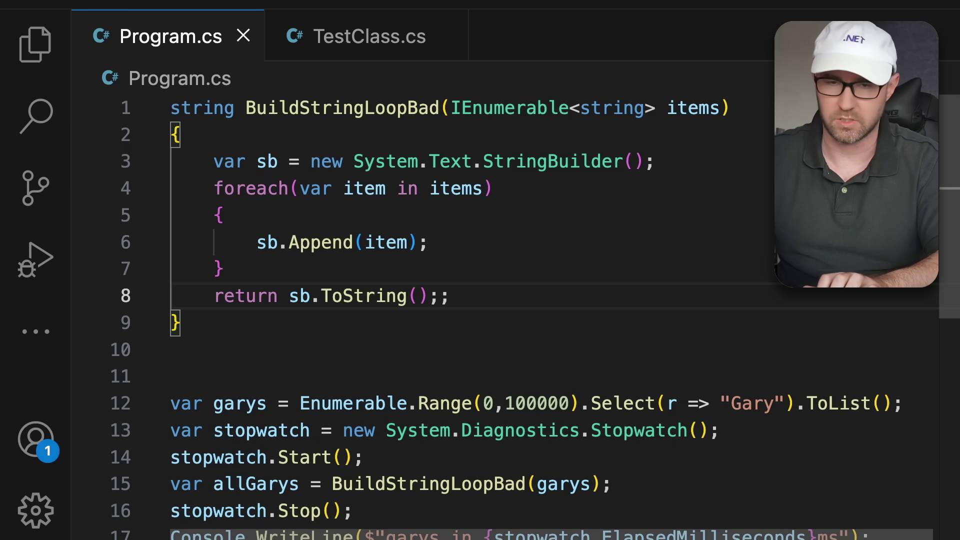
key("Left")
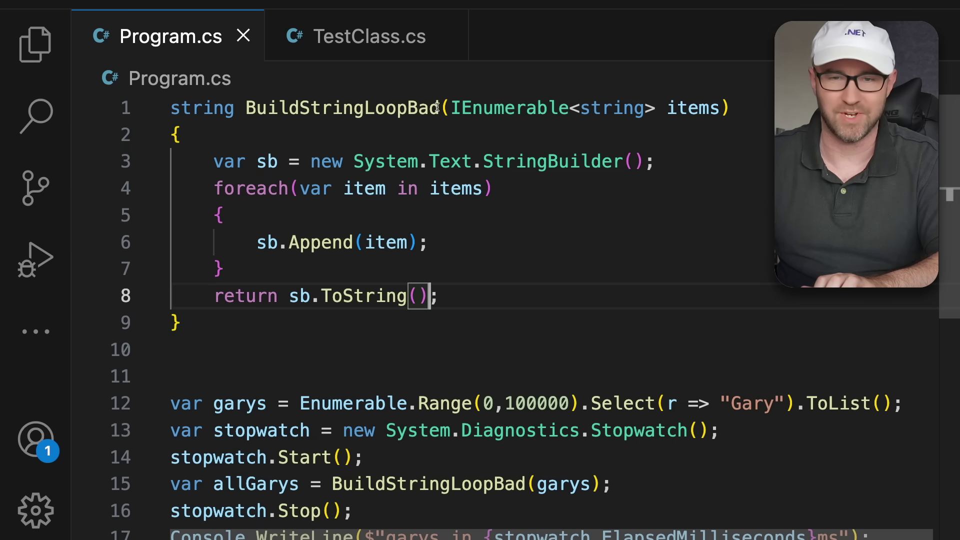
left_click_drag(438, 107, 408, 108)
type("Goo")
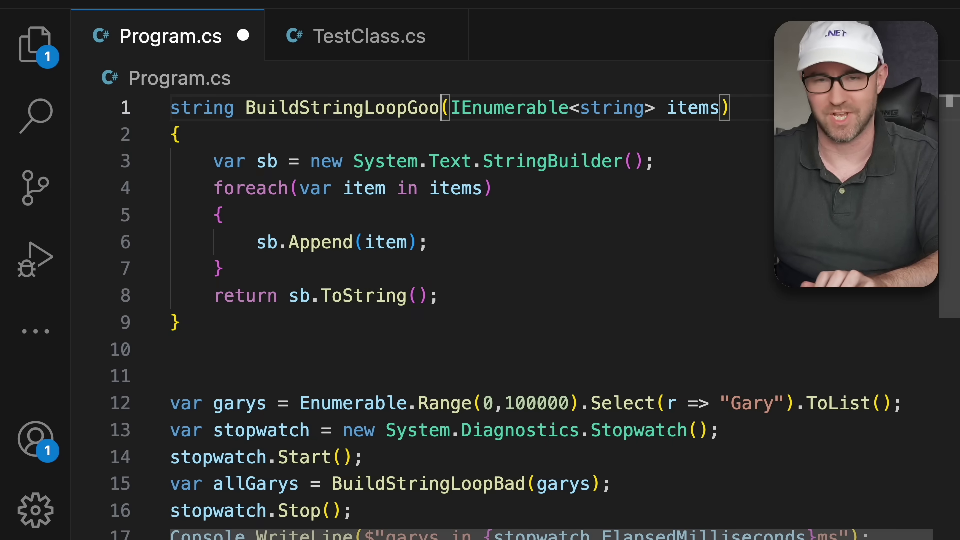
type("d")
- Rename Bad to Good in the declaration and line-15 call, save, and run
key("ctrl+s")
scroll(492, 283, "down", 2)
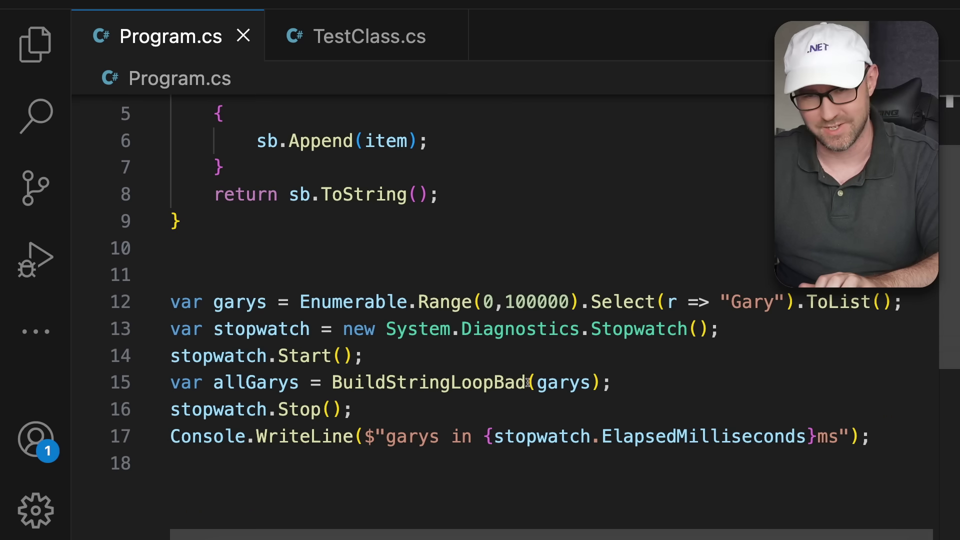
left_click_drag(528, 383, 496, 386)
type("Goo")
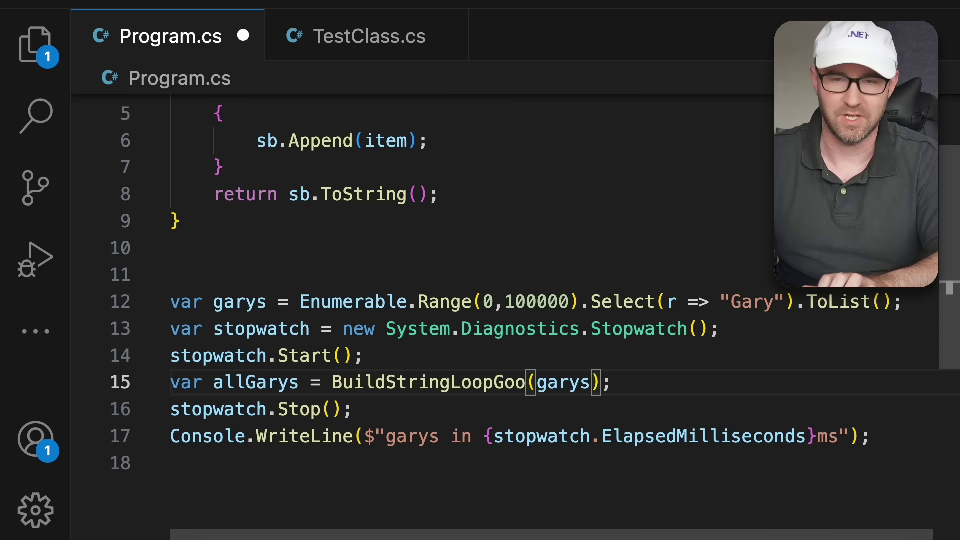
type("d")
key("ctrl+s")
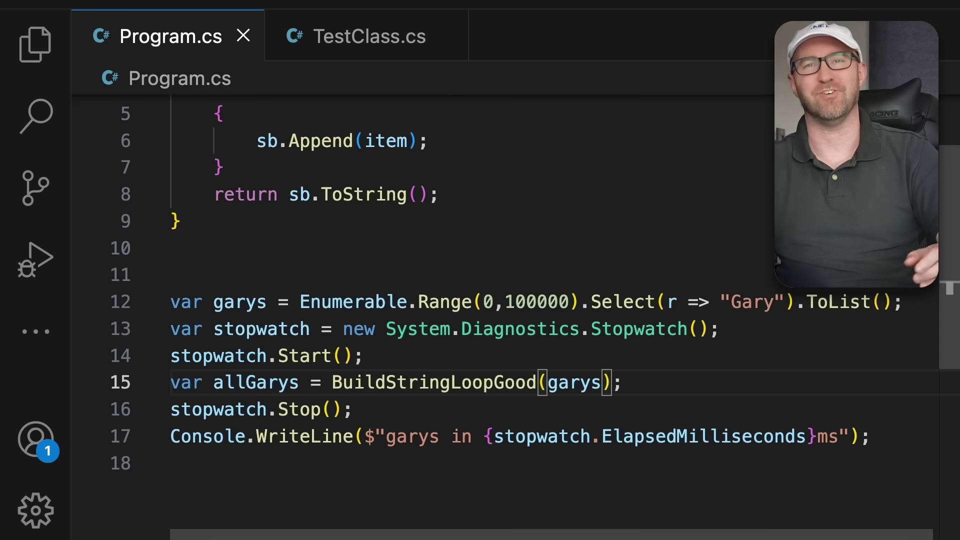
key("F5")
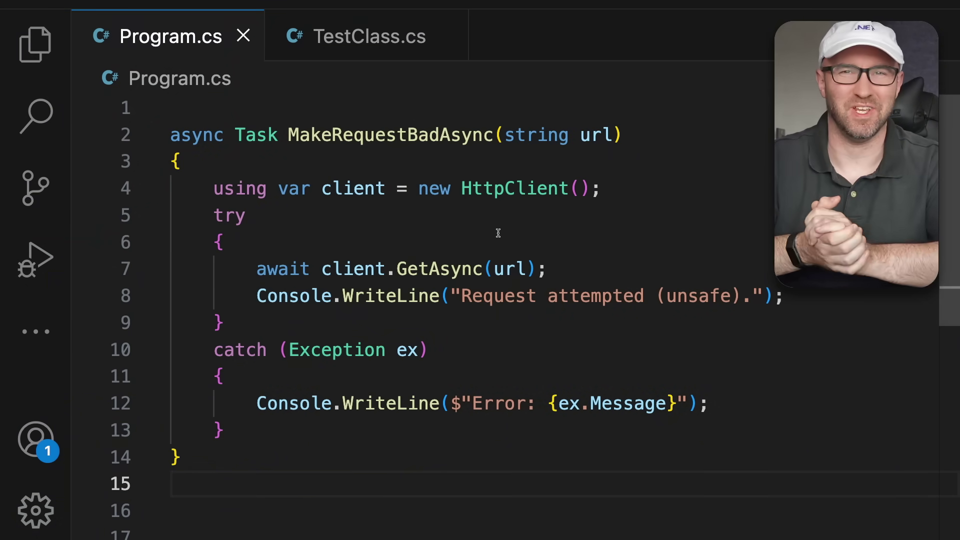
- Paste the 10000-call MakeRequestBadAsync loop and Task.Delay(100000) below the method
left_click_drag(466, 194, 600, 191)
left_click(534, 234)
left_click(593, 136)
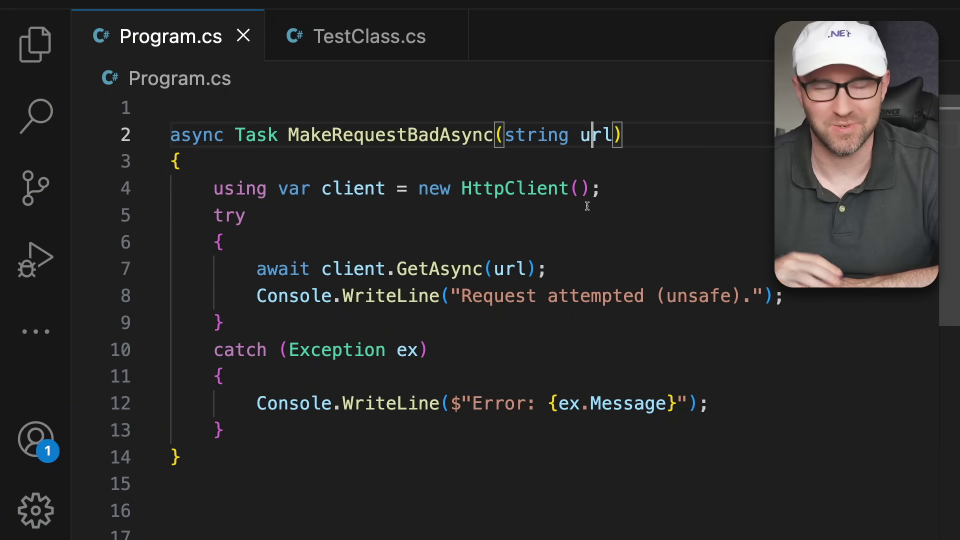
left_click(390, 450)
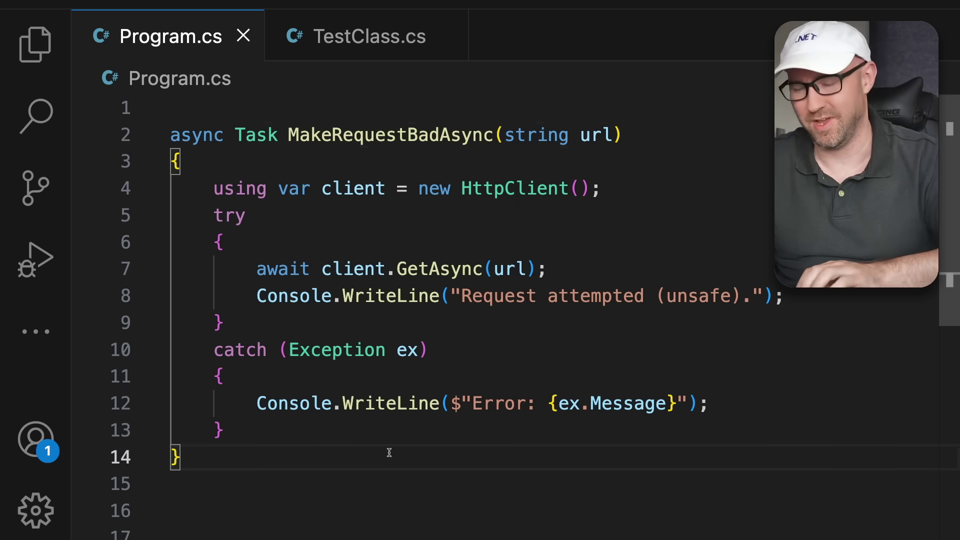
key("Return")
key("Return")
type("for(int i = 0; i < 10000; i++) // Simulate multiple requests {     MakeRequestBadAsync(\"https://www.edandersen.com\"); }  await Task.Delay(100000);")
scroll(567, 400, "up", 5)
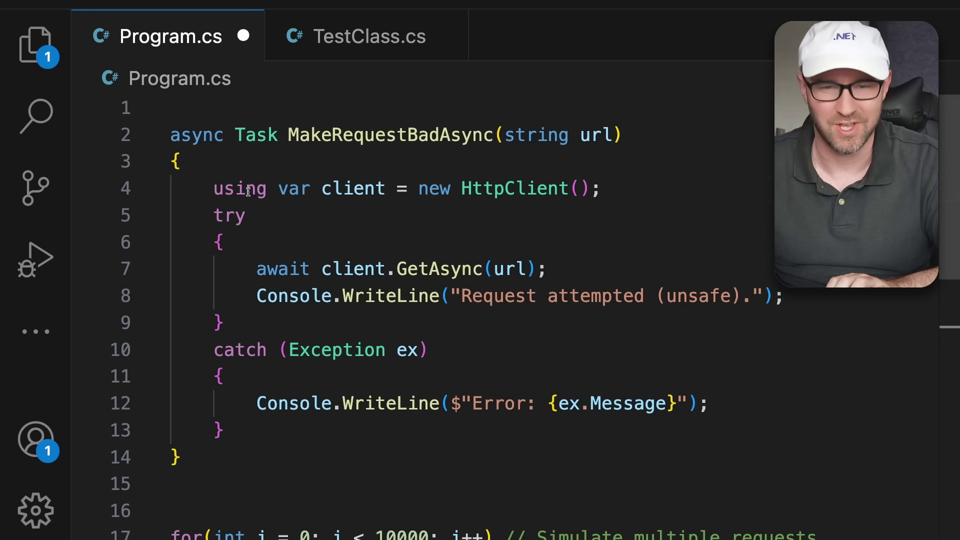
- Save Program.cs and start a debugging session with F5
left_click(360, 224)
key("ctrl+s")
scroll(428, 258, "down", 1)
scroll(428, 258, "down", 4)
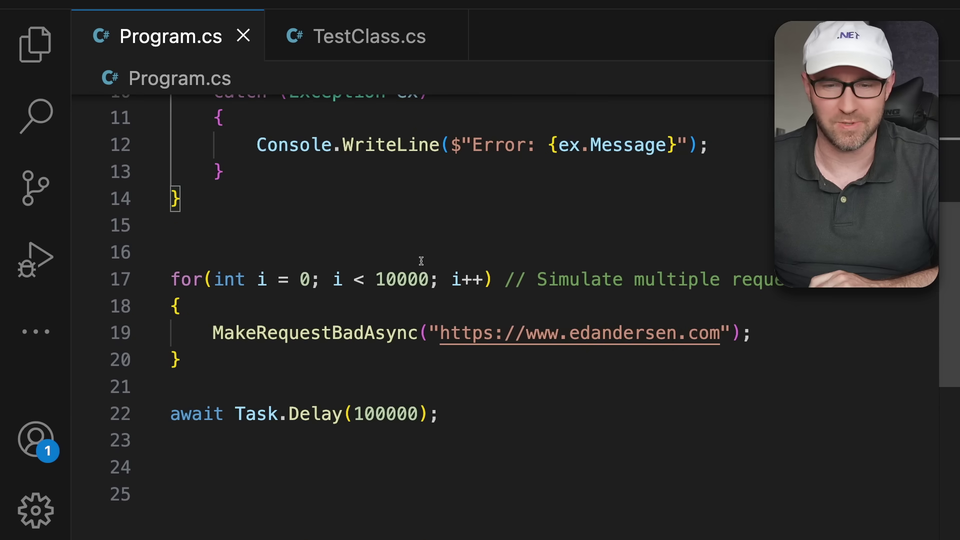
left_click(419, 256)
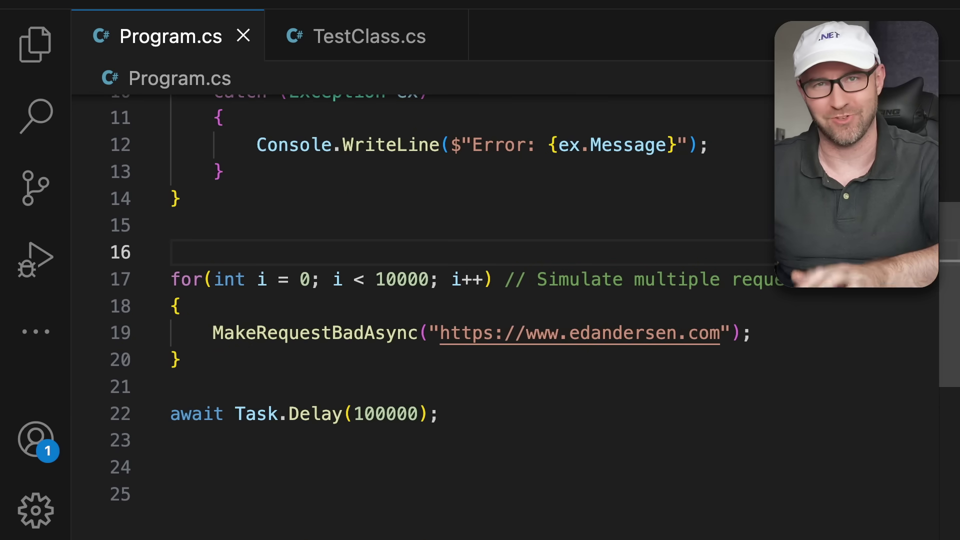
key("F5")
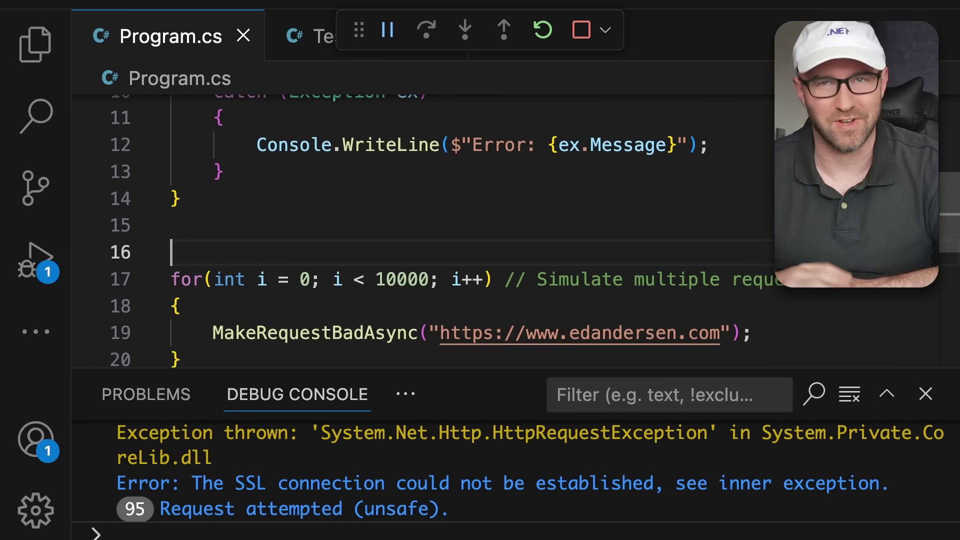
scroll(496, 225, "up", 5)
- Let the SSL-error debug run finish, then return to the top of Program.cs
left_click(495, 160)
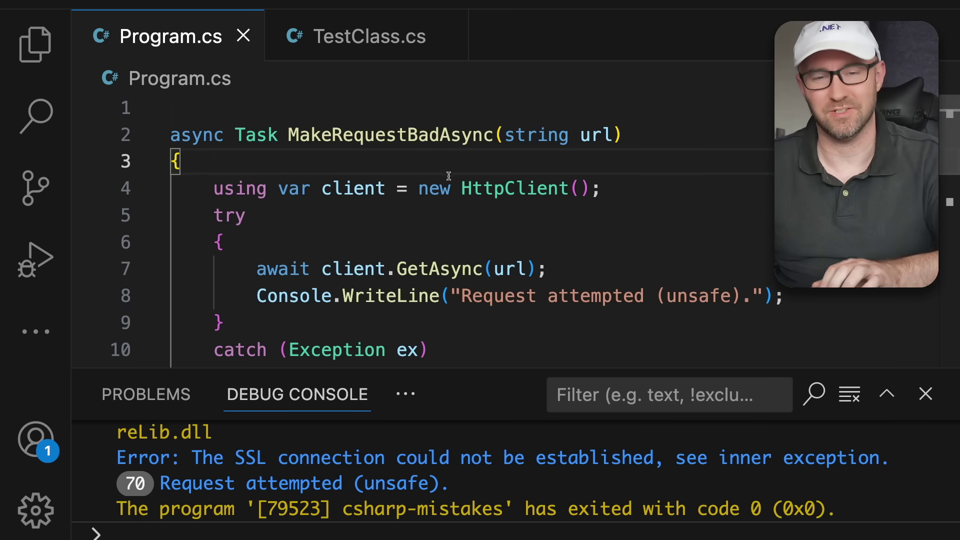
left_click(388, 113)
type("var httpClient ")
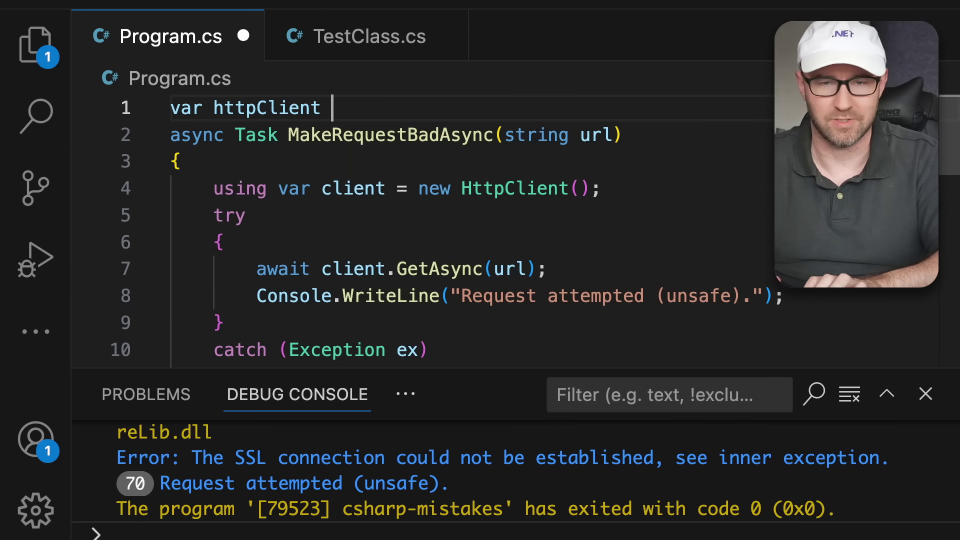
type("= new Http")
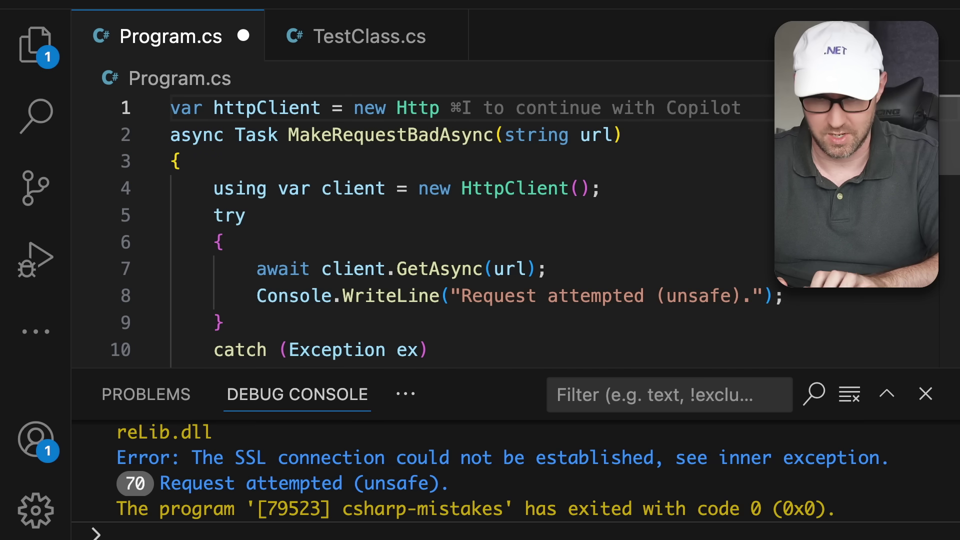
type("Client();")
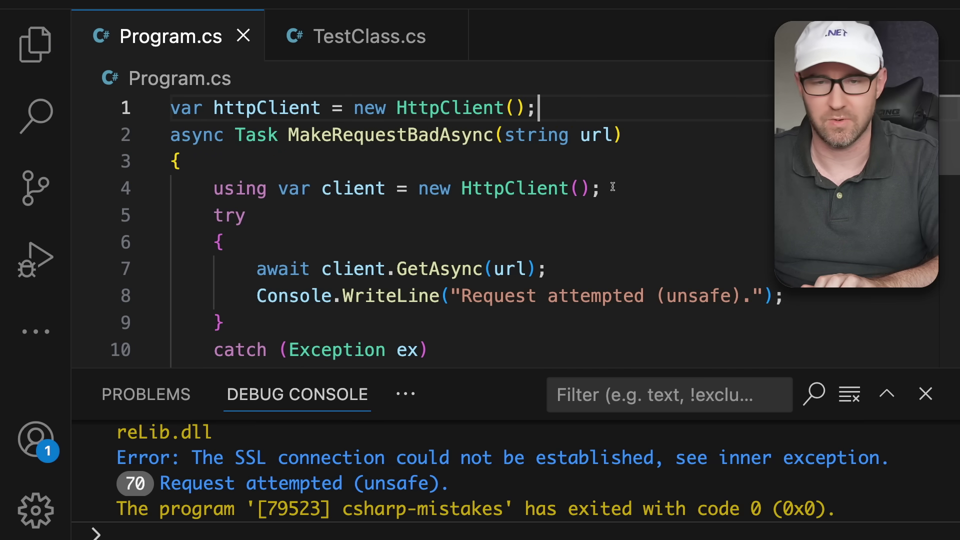
- Delete the local HttpClient line, use the shared httpClient instead, and save
left_click_drag(614, 186, 126, 188)
key("BackSpace")
key("BackSpace")
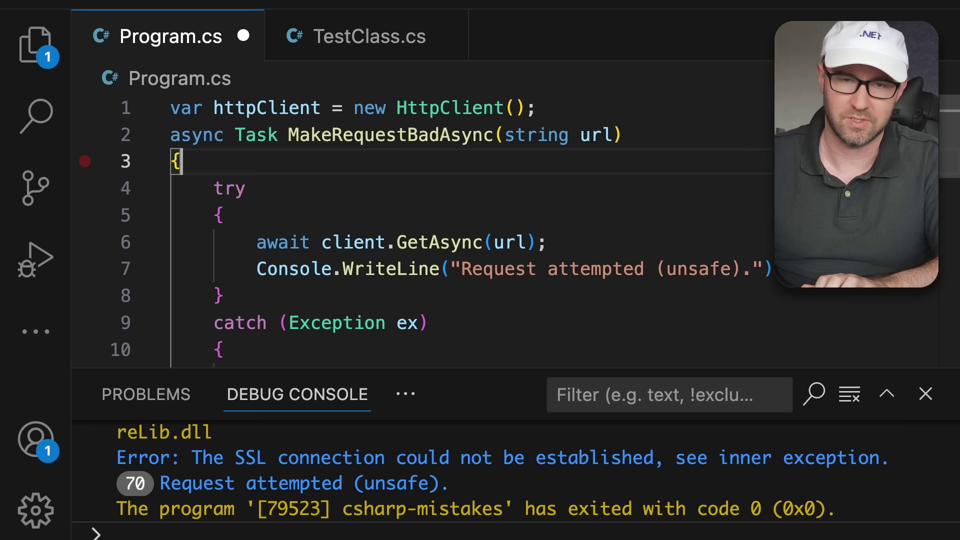
double_click(285, 115)
key("ctrl+c")
double_click(352, 243)
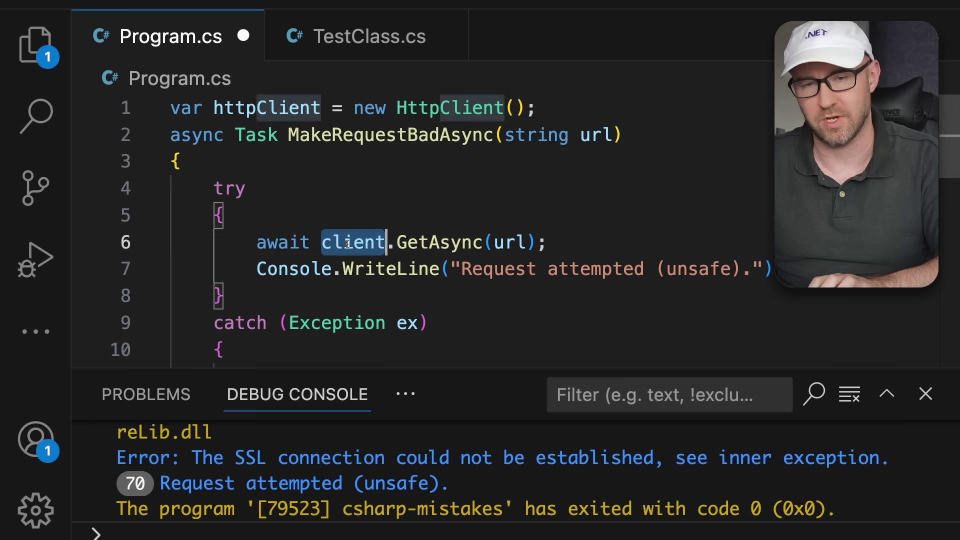
key("ctrl+v")
key("ctrl+s")
left_click(429, 215)
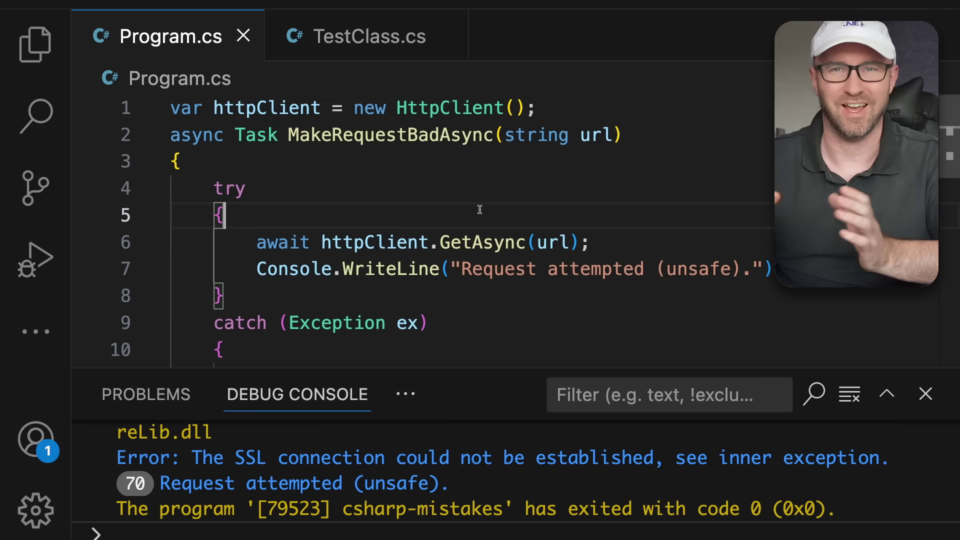
- Change unsafe to safe, rename to MakeRequestGoodAsync, and add an IHttpClientFactory comment
double_click(699, 268)
type("s")
scroll(699, 255, "down", 1)
type("afe")
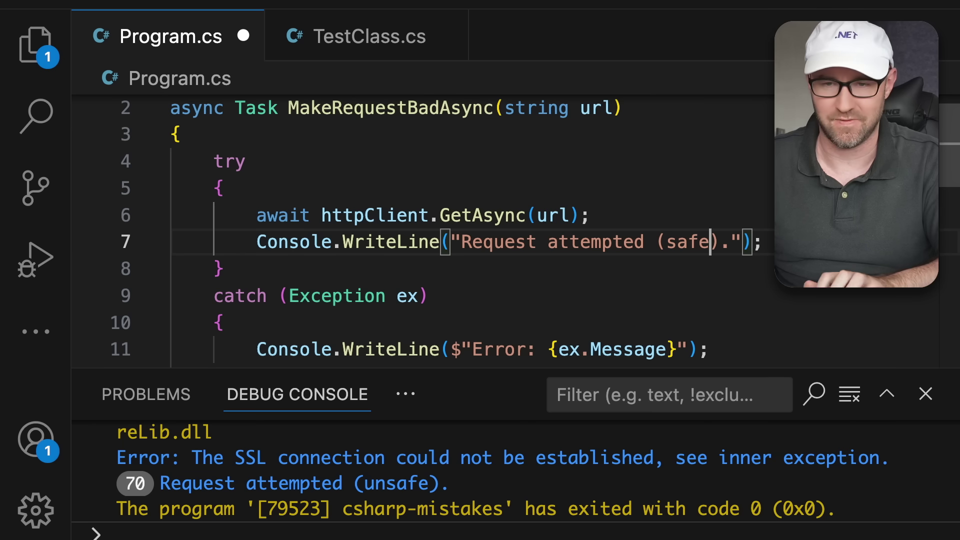
left_click_drag(440, 108, 407, 109)
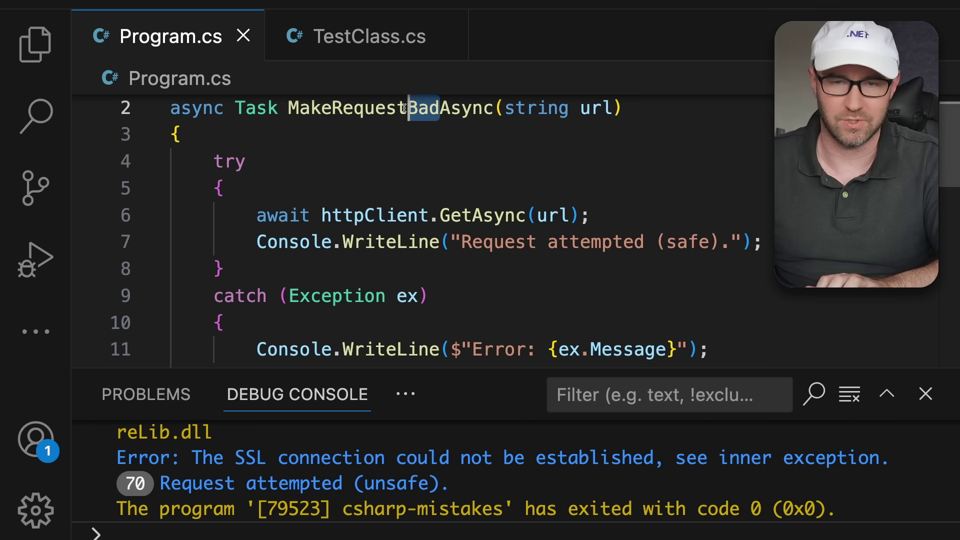
scroll(421, 225, "up", 1)
type("Good")
left_click(536, 180)
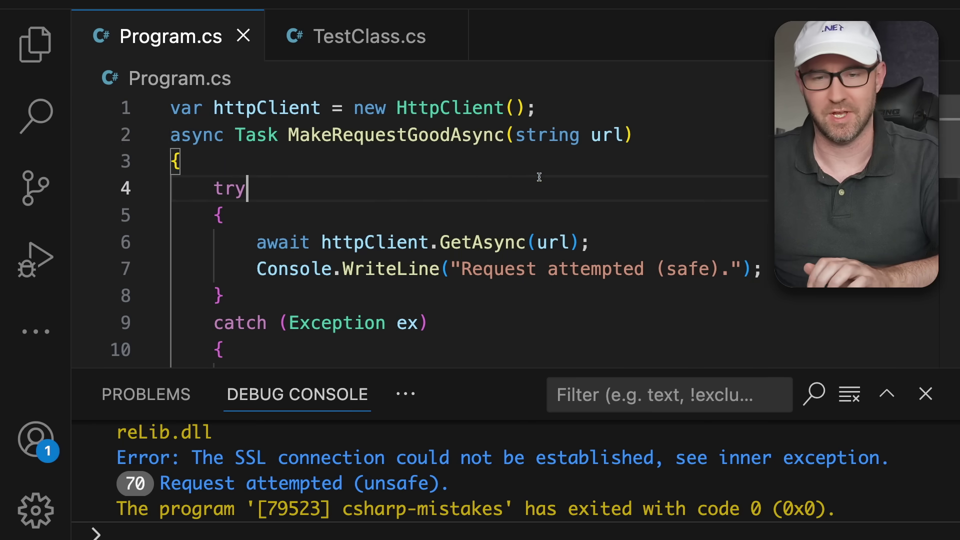
scroll(536, 180, "down", 2)
scroll(536, 181, "up", 2)
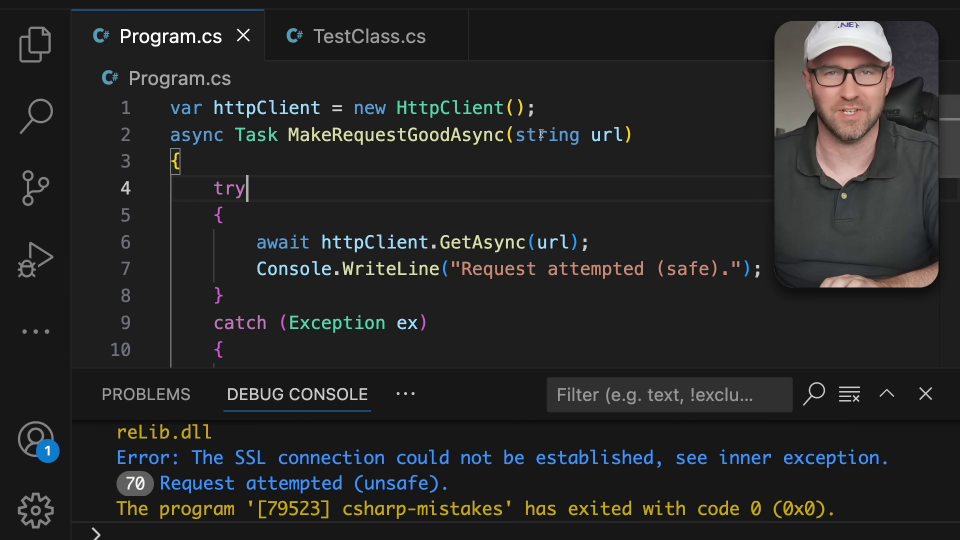
left_click(550, 112)
key("Return")
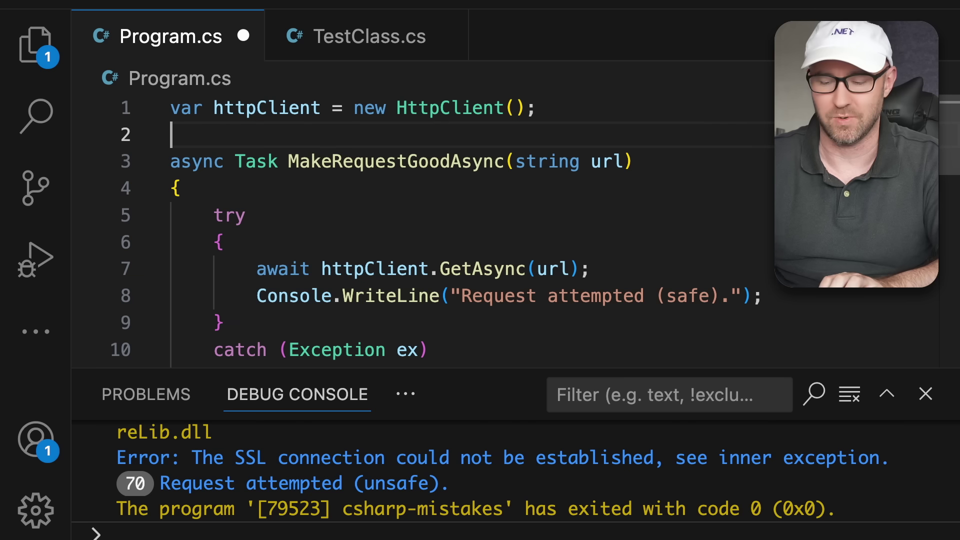
type("IHttpClientFactory // asp")
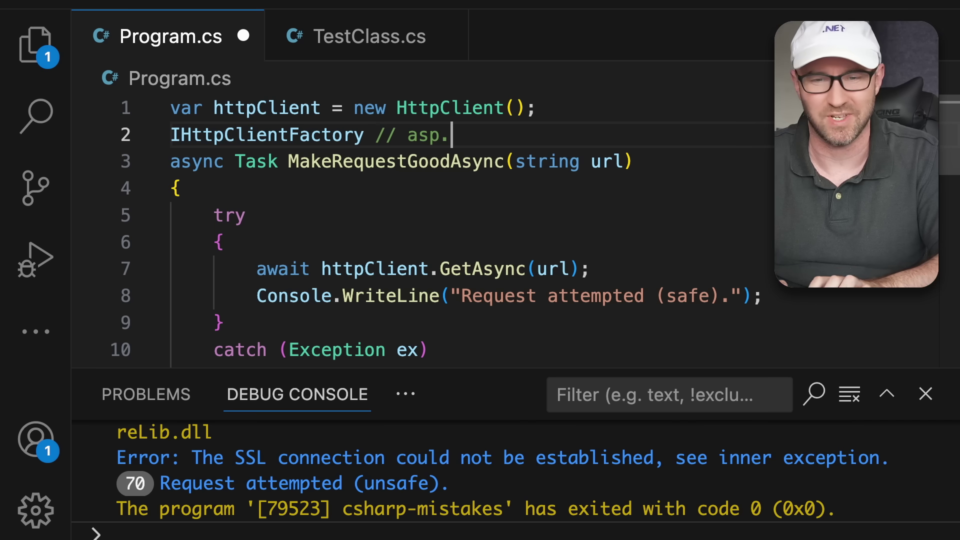
type(".")
key("ctrl+s")
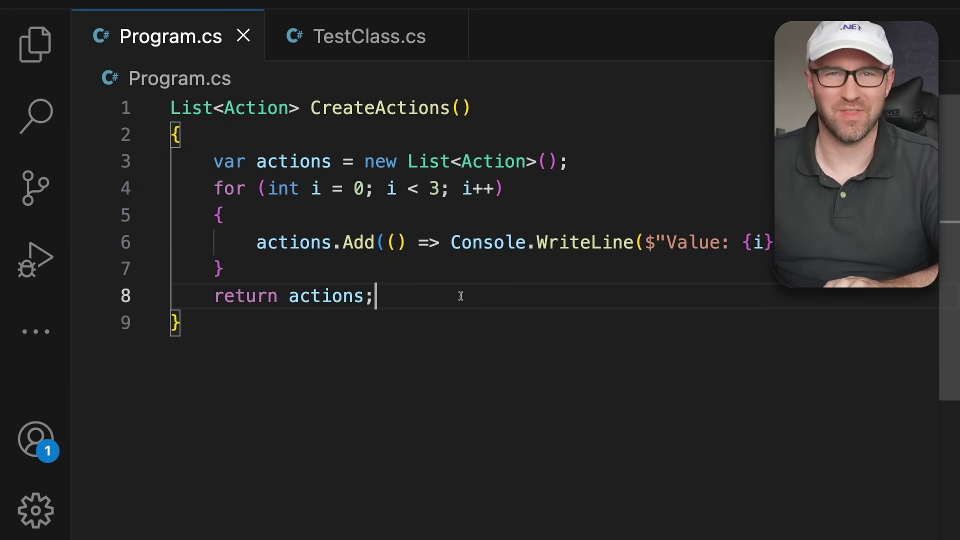
- Review CreateActions' for loop and its Console.WriteLine lambda
left_click_drag(353, 218, 416, 282)
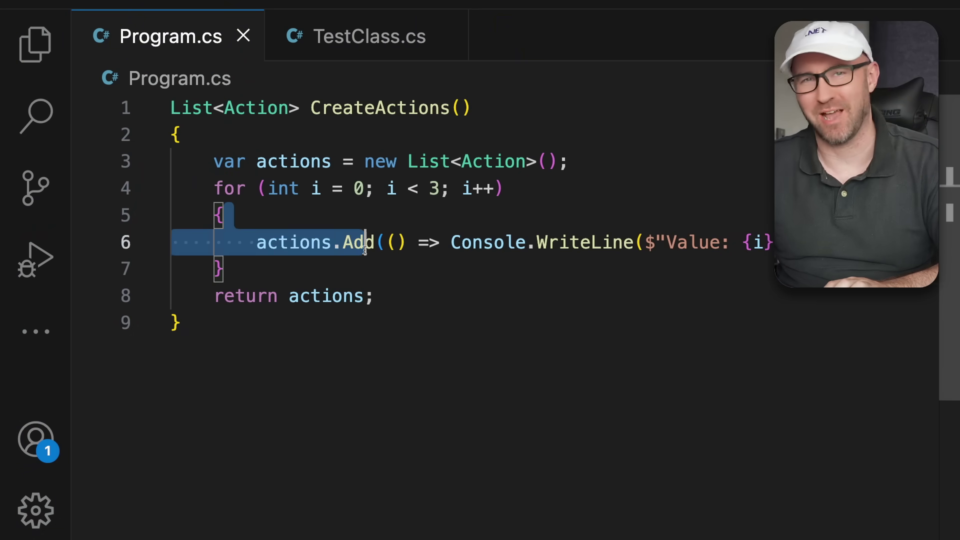
left_click(416, 282)
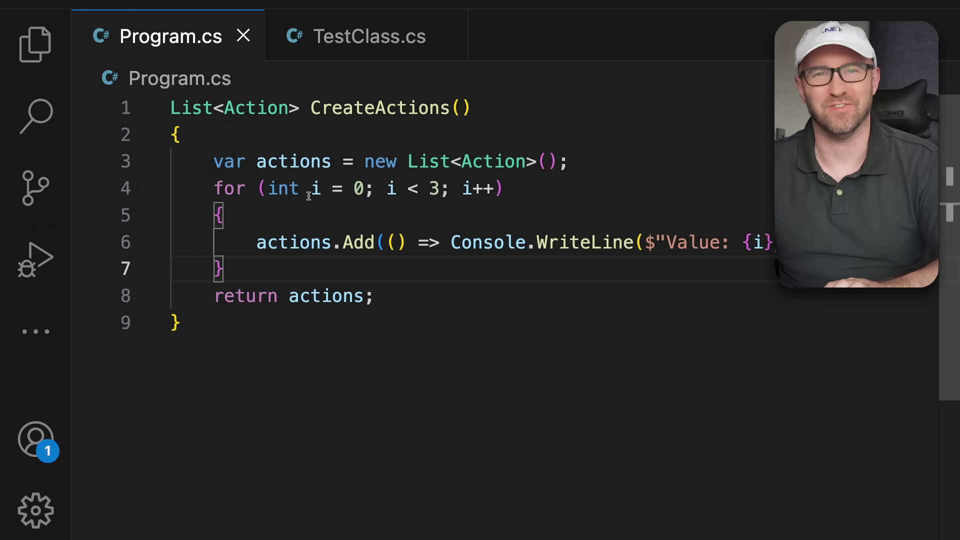
left_click(418, 107)
left_click(420, 139)
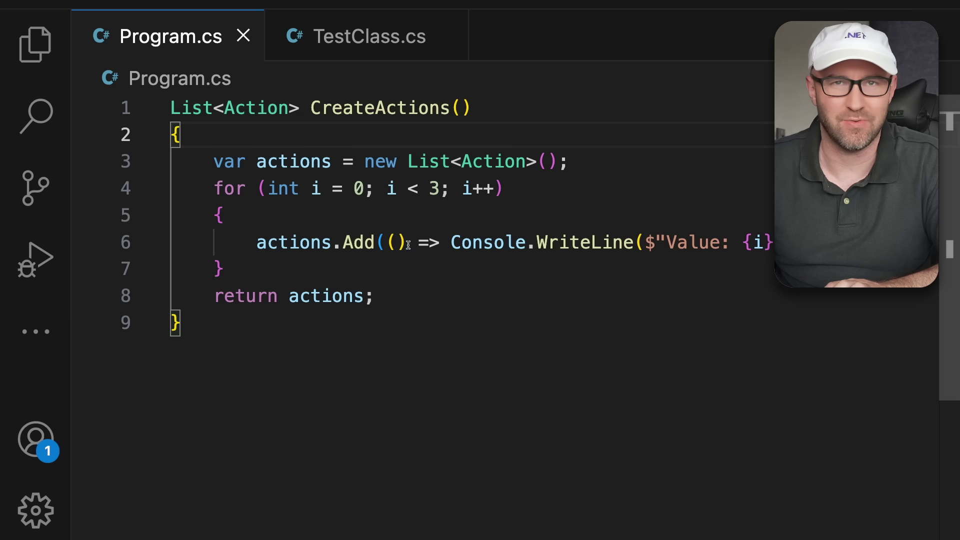
left_click_drag(452, 243, 619, 229)
key("Up")
key("Up")
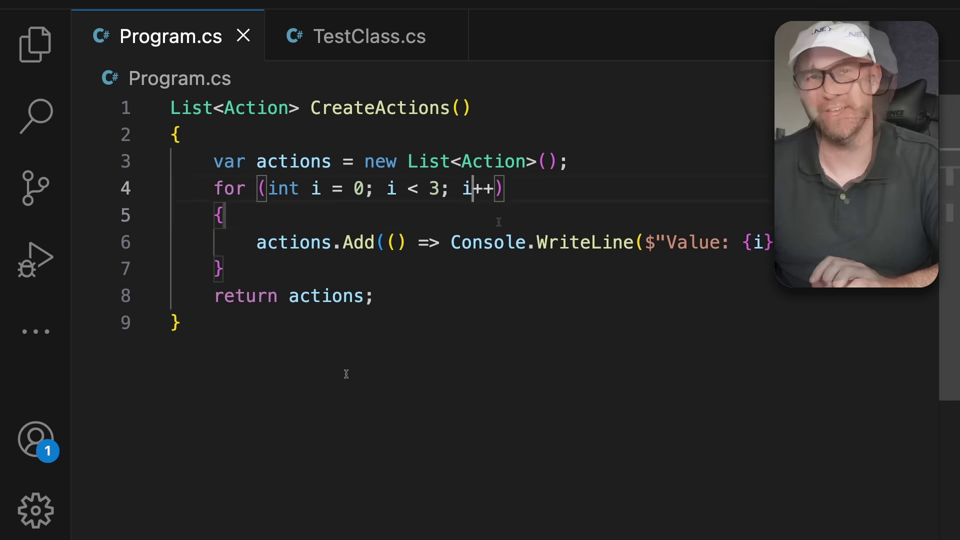
- Add blank lines below CreateActions for the actions call and foreach loop
left_click(335, 391)
key("Return")
key("Return")
type("var actions = CreateActions();")
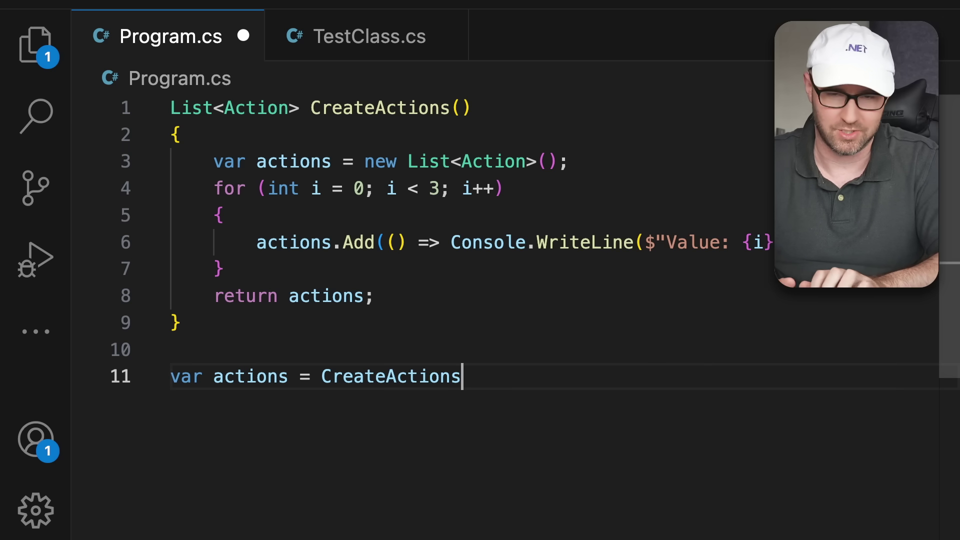
key("Return")
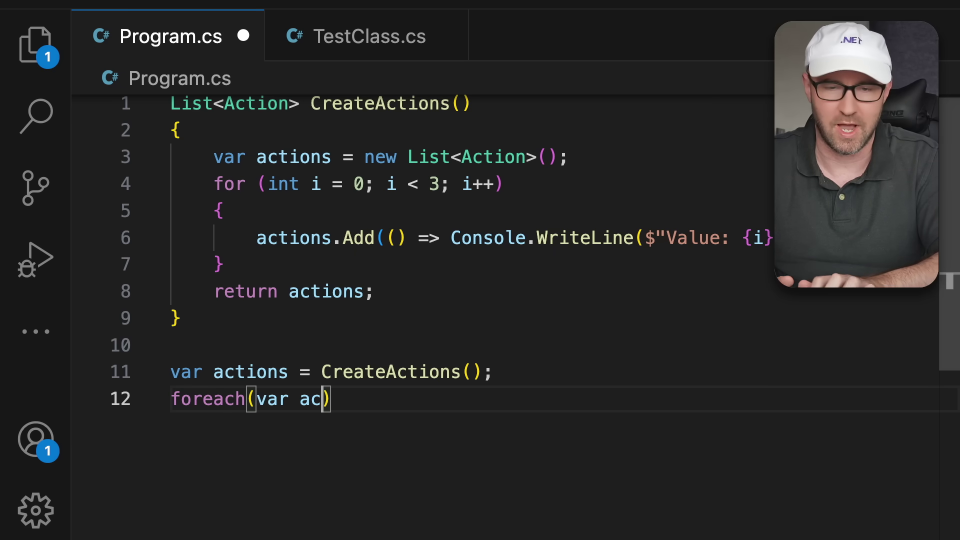
type("n actions) ac")
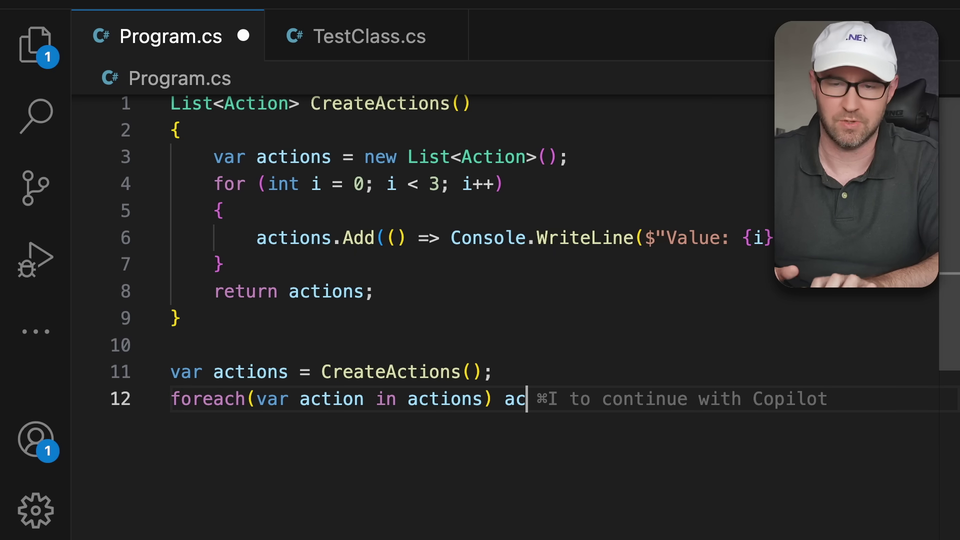
type("tion();")
- Debug the program and highlight the 'Value: 3' output in the Debug Console
key("F5")
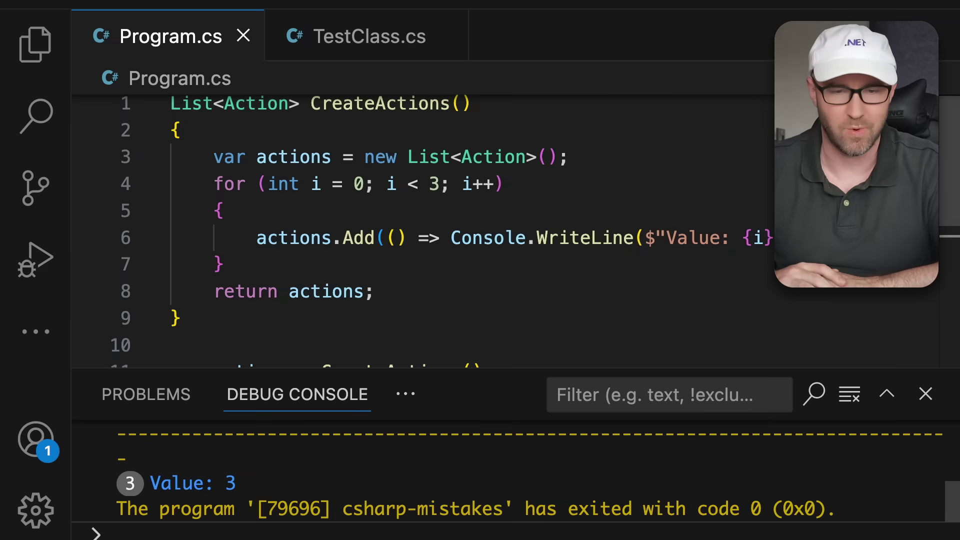
left_click_drag(250, 490, 132, 479)
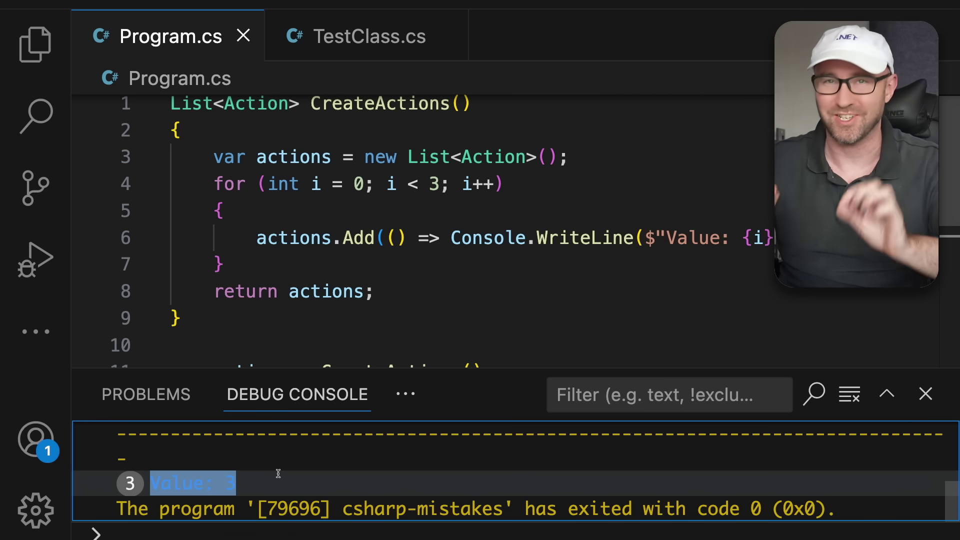
left_click(396, 184)
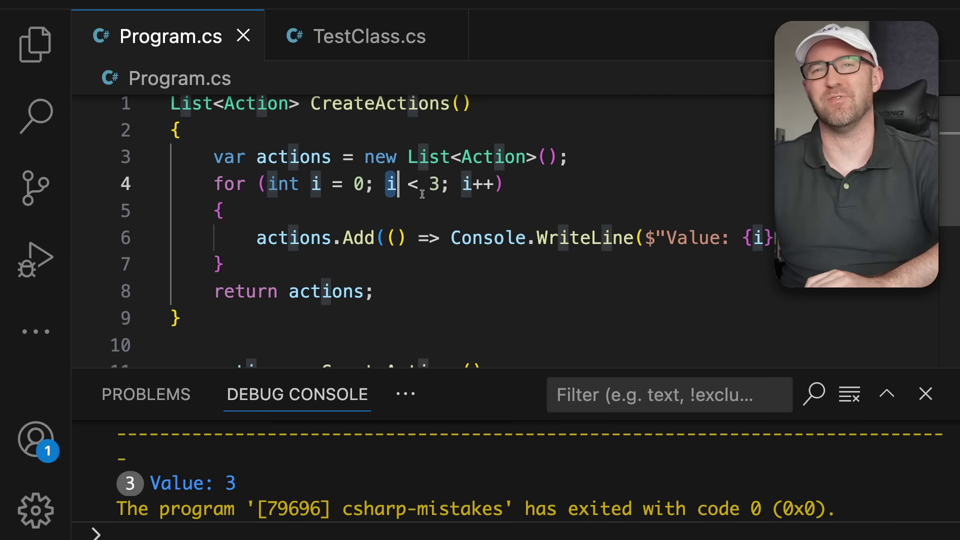
- Compare the loop limit 3 with the repeated 'Value: 3' output
left_click(456, 202)
left_click(438, 184)
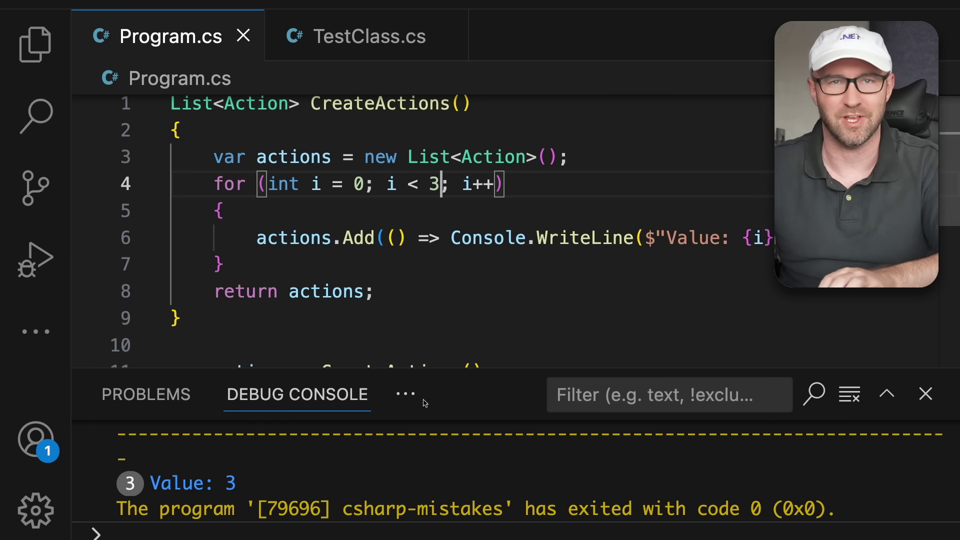
left_click_drag(254, 489, 162, 490)
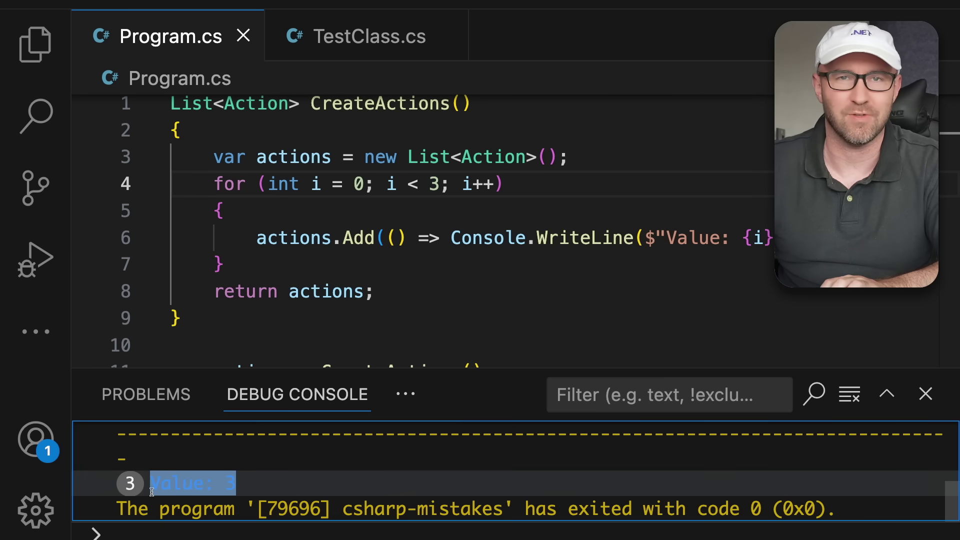
left_click(223, 210)
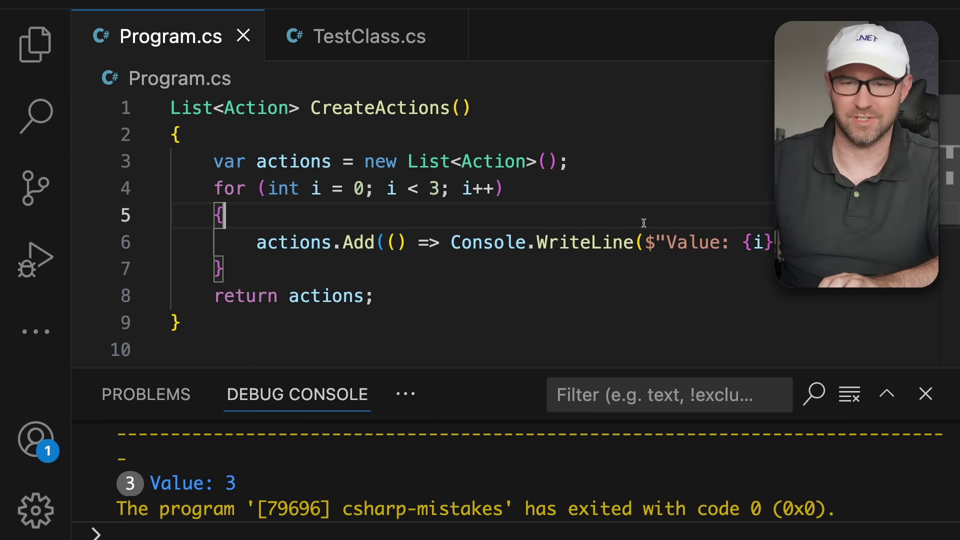
- Put Console.WriteLine on its own line and add 'var myNumber = i;' above actions.Add
left_click(448, 243)
key("Return")
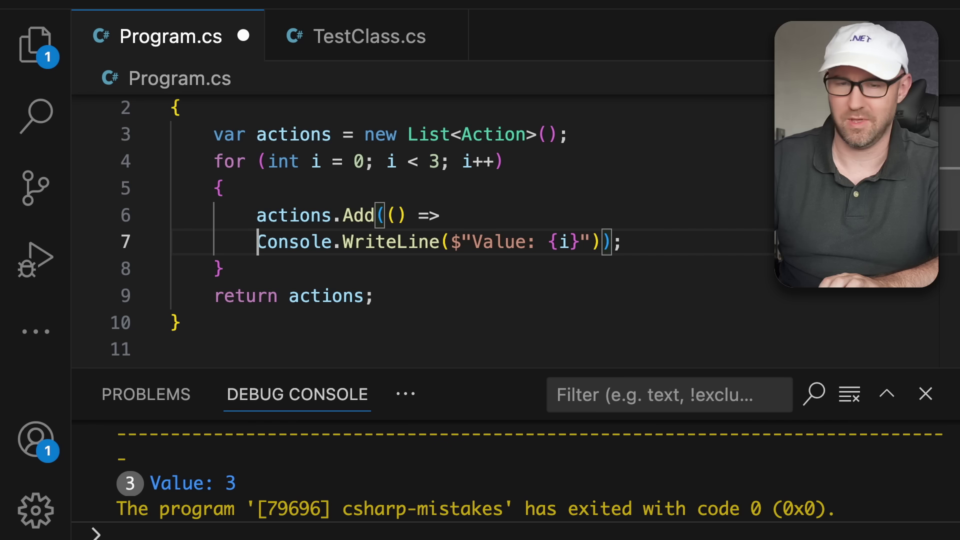
scroll(516, 227, "up", 1)
key("Up")
key("Up")
key("Return")
type("var ")
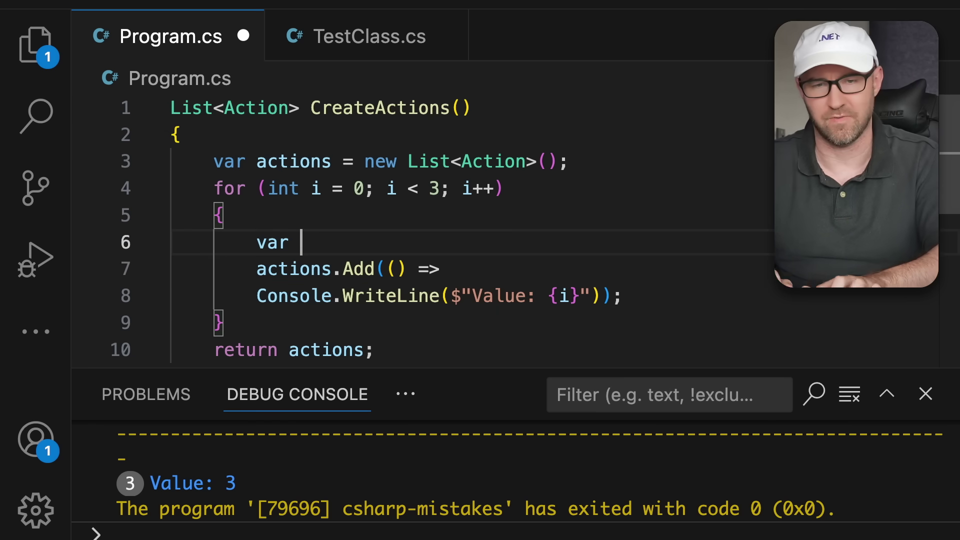
type("n")
key("BackSpace")
type("myNumber")
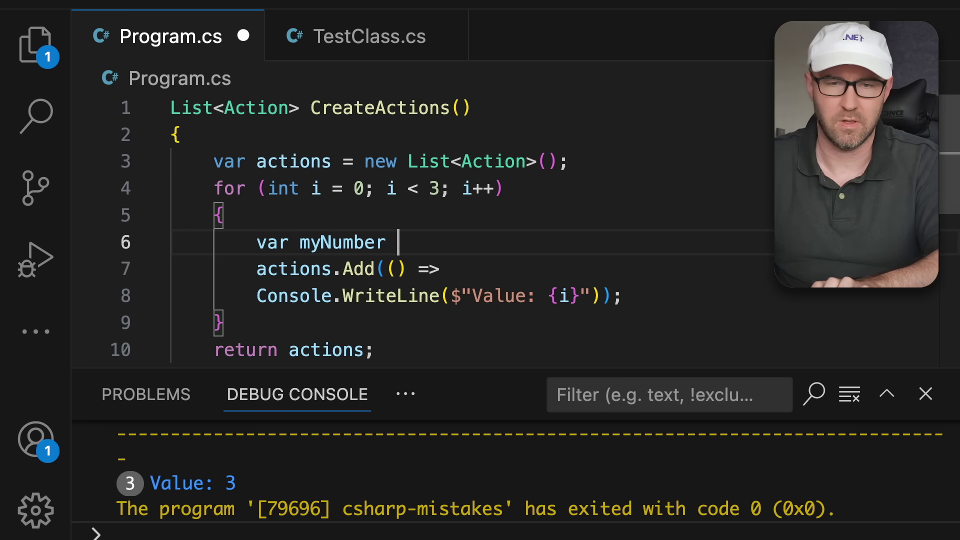
- Use {myNumber} in the output string and rerun, printing Value: 0, Value: 1, Value: 2
double_click(341, 242)
key("ctrl+c")
left_click(568, 296)
scroll(584, 292, "down", 2)
key("BackSpace")
key("ctrl+v")
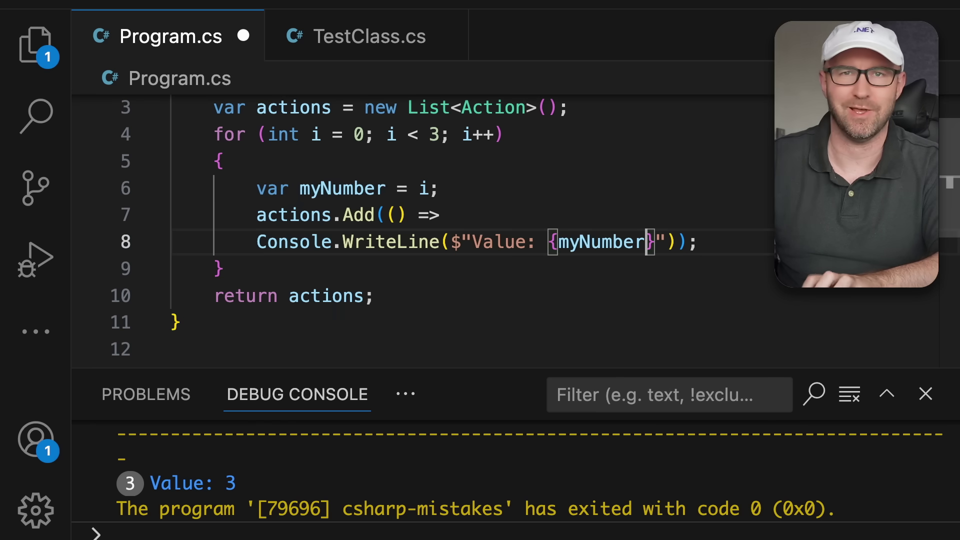
scroll(593, 289, "down", 2)
scroll(559, 281, "down", 2)
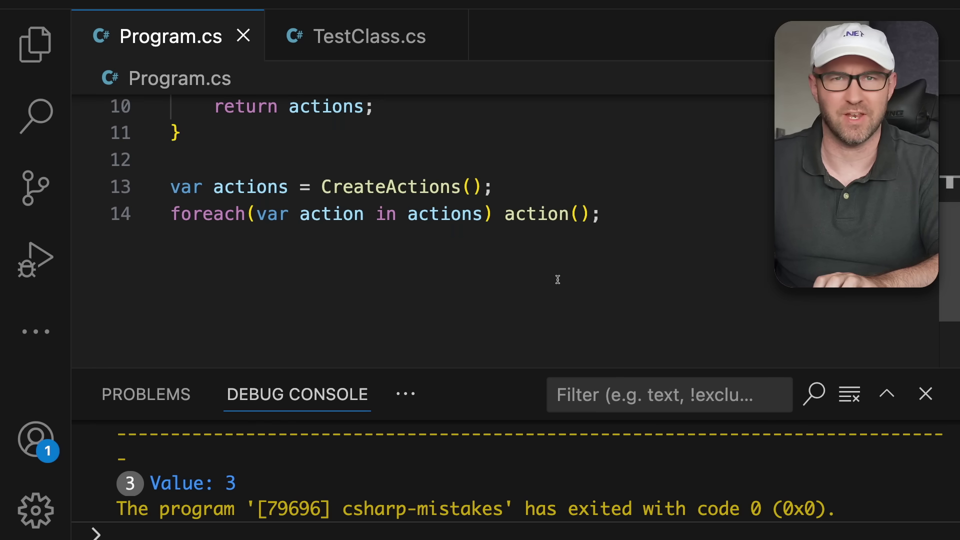
scroll(614, 234, "up", 3)
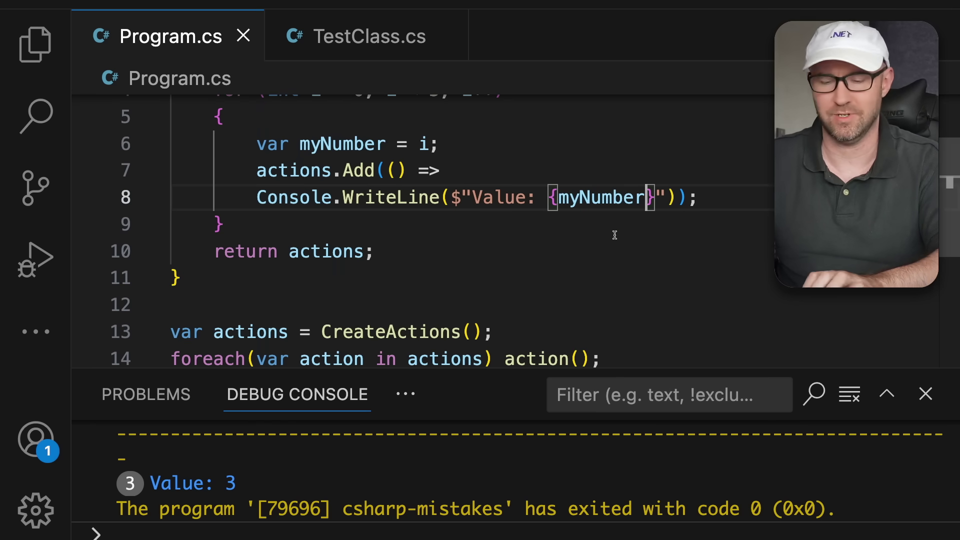
key("F5")
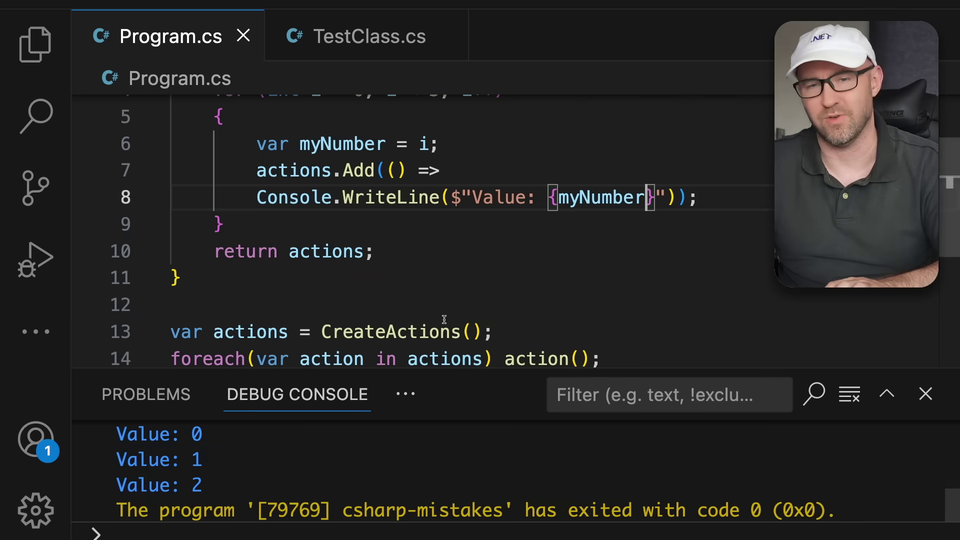
scroll(483, 233, "up", 2)
left_click(502, 201)
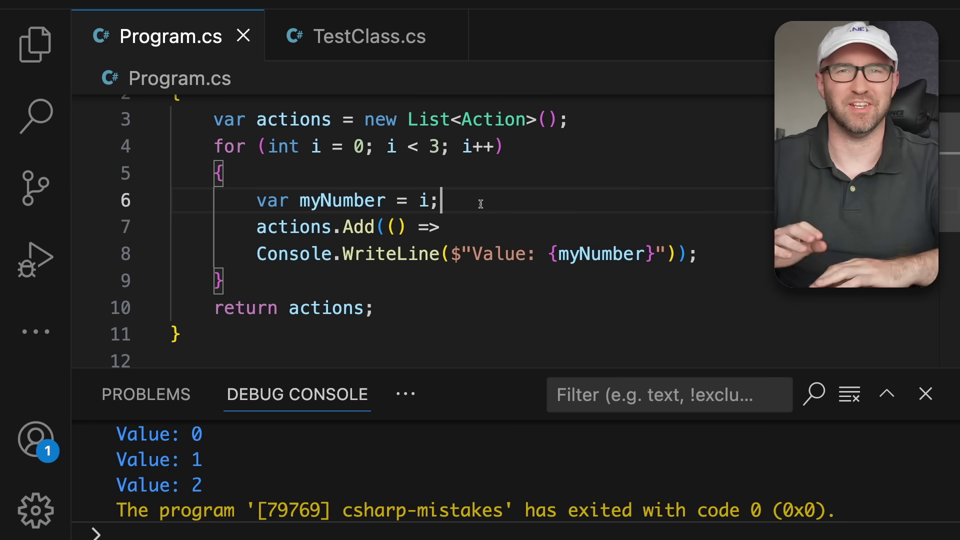
left_click_drag(368, 180, 705, 259)
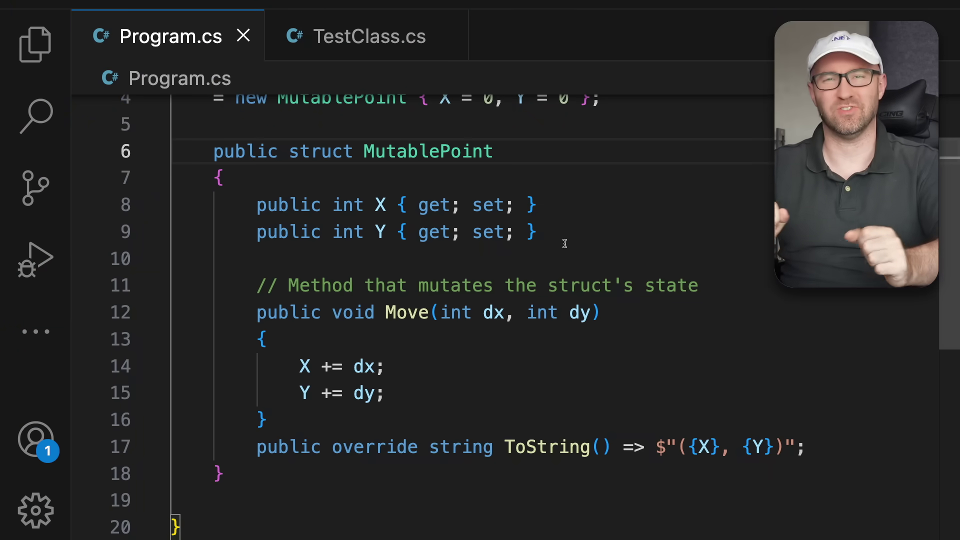
left_click(574, 246)
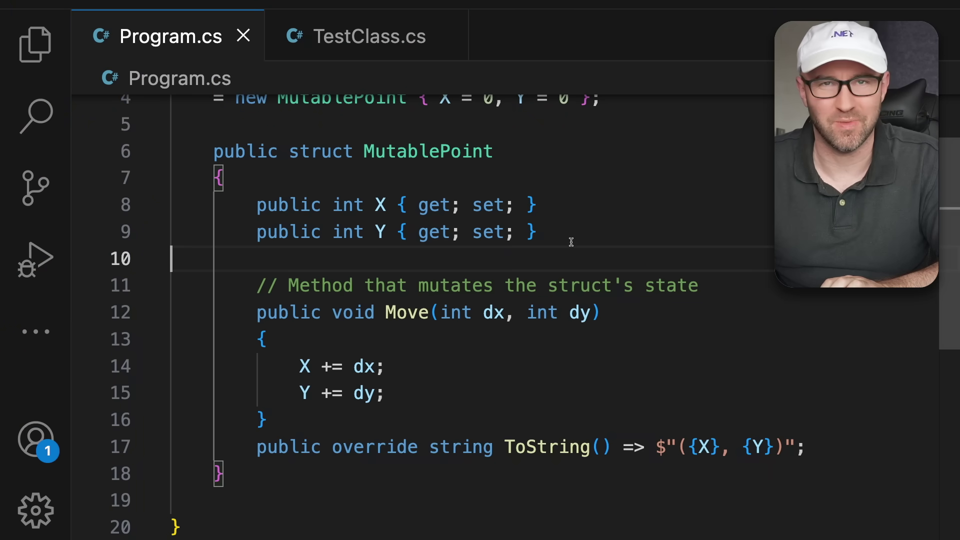
left_click(343, 154)
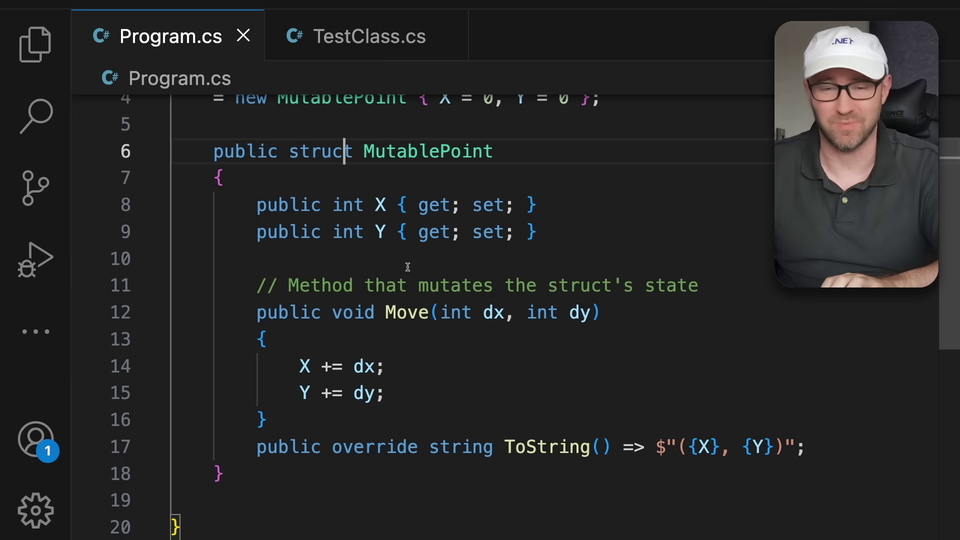
left_click(400, 313)
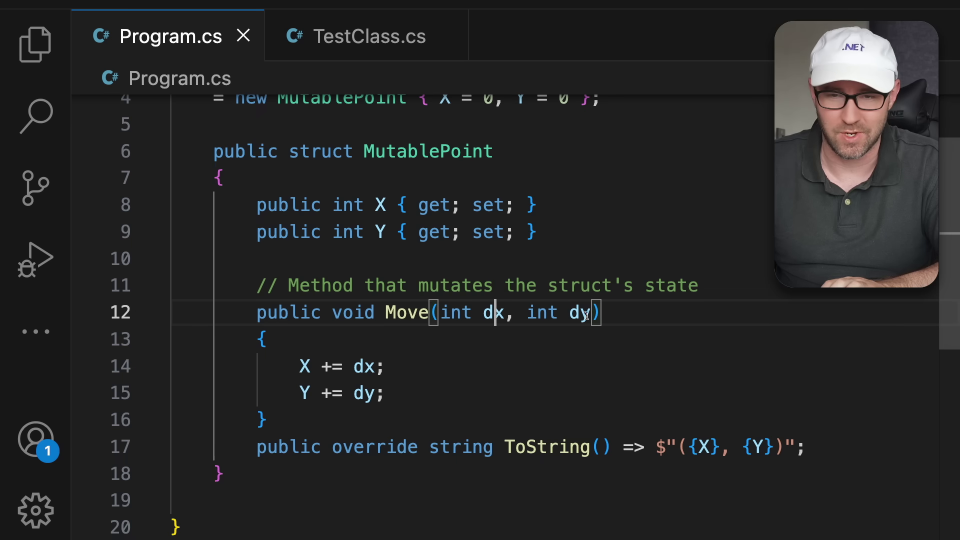
left_click_drag(292, 363, 392, 366)
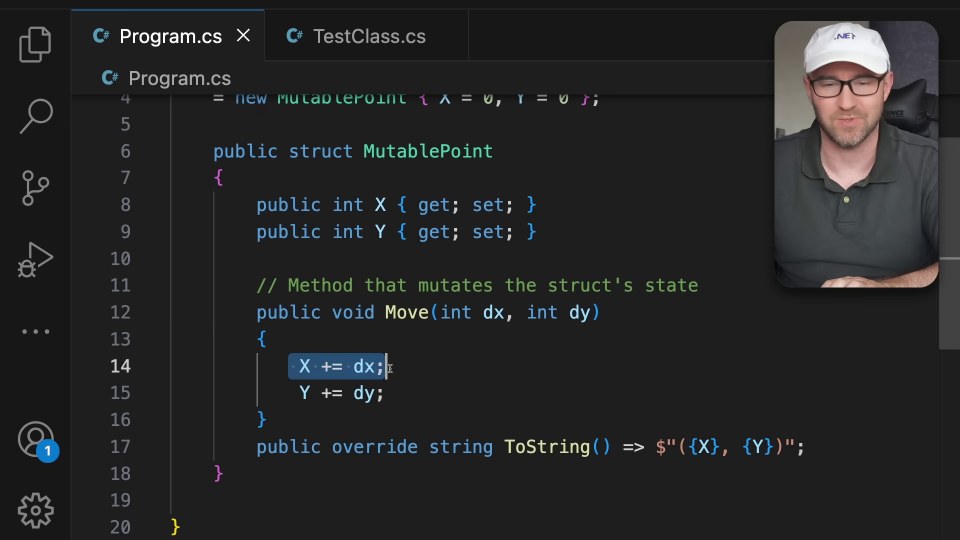
left_click(422, 390)
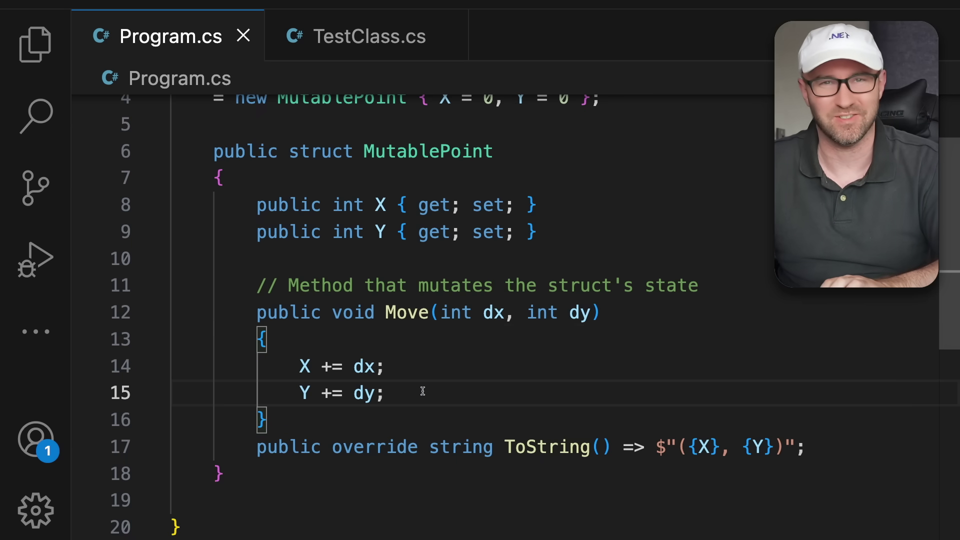
scroll(482, 384, "up", 2)
left_click(609, 250)
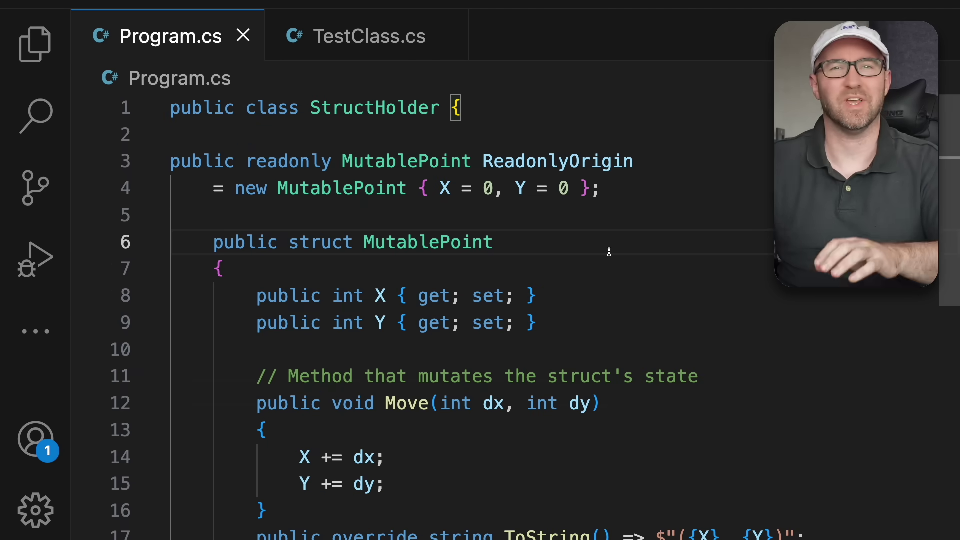
- Paste the four holder.ReadonlyOrigin.Move(10, 10) test lines at the top of Program.cs
left_click(173, 117)
key("Return")
key("Return")
key("Up")
key("Up")
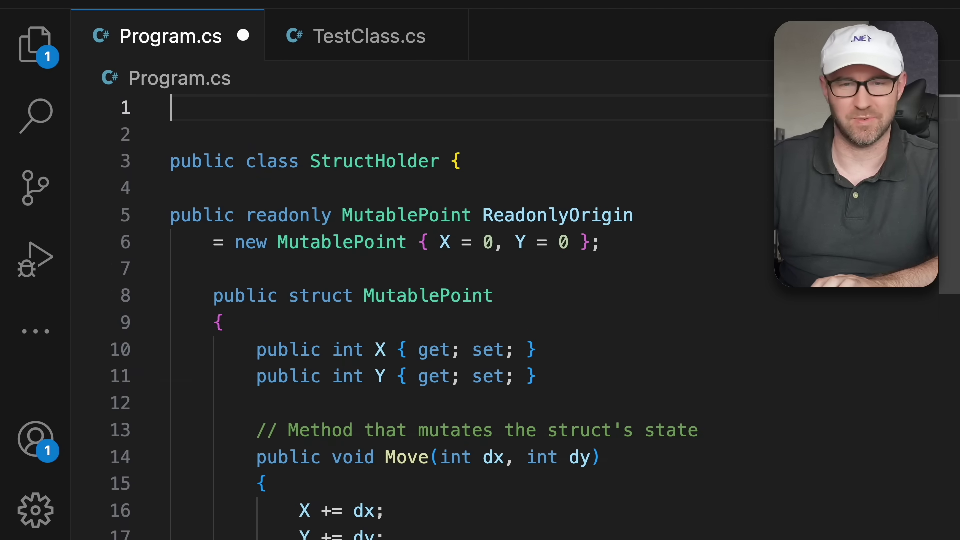
type("var holder = new StructHolder(); Console.WriteLine($\"Before: {holder.ReadonlyOrigin}\"); holder.ReadonlyOrigin.Move(10, 10); Console.WriteLine($\"After: {holder.ReadonlyOrigin}\");")
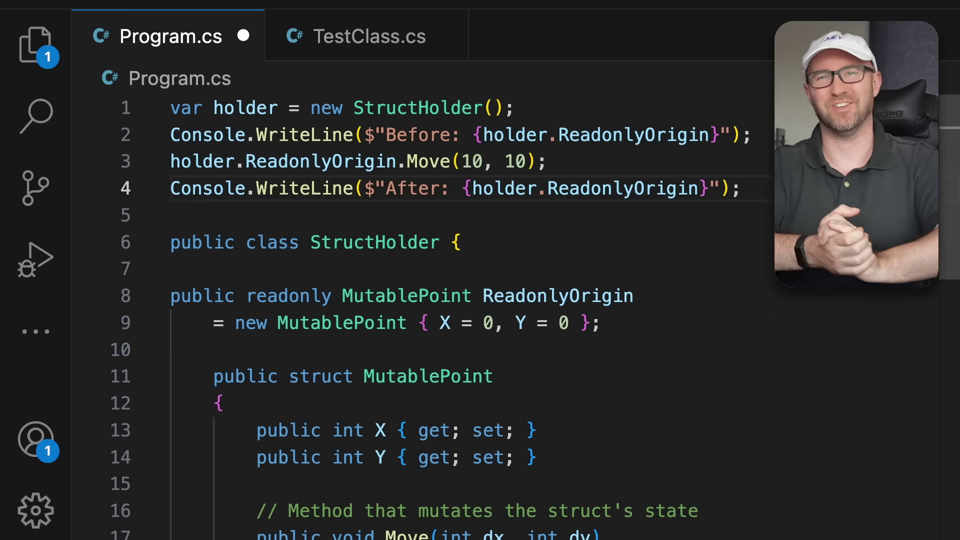
left_click(322, 166)
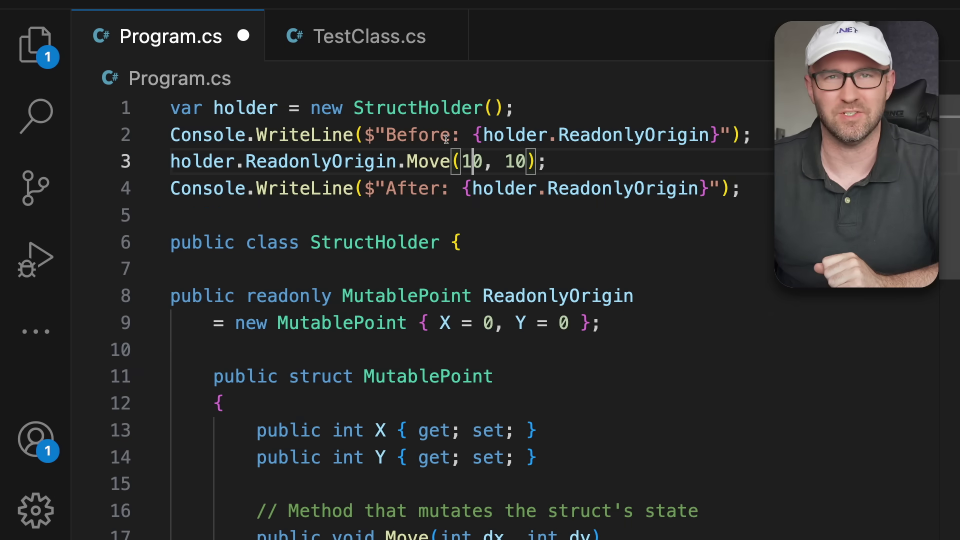
scroll(632, 225, "down", 3)
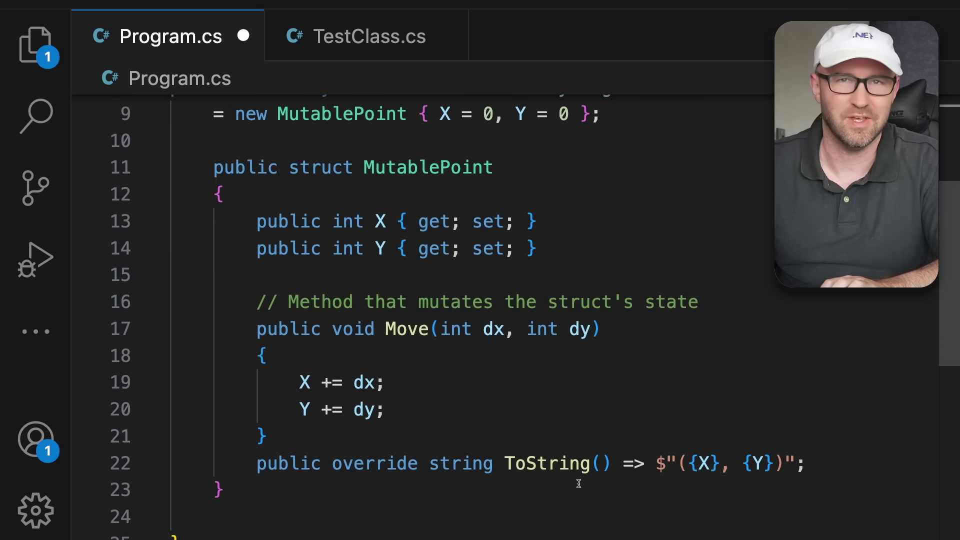
scroll(656, 463, "up", 2)
scroll(596, 427, "up", 1)
scroll(596, 427, "down", 2)
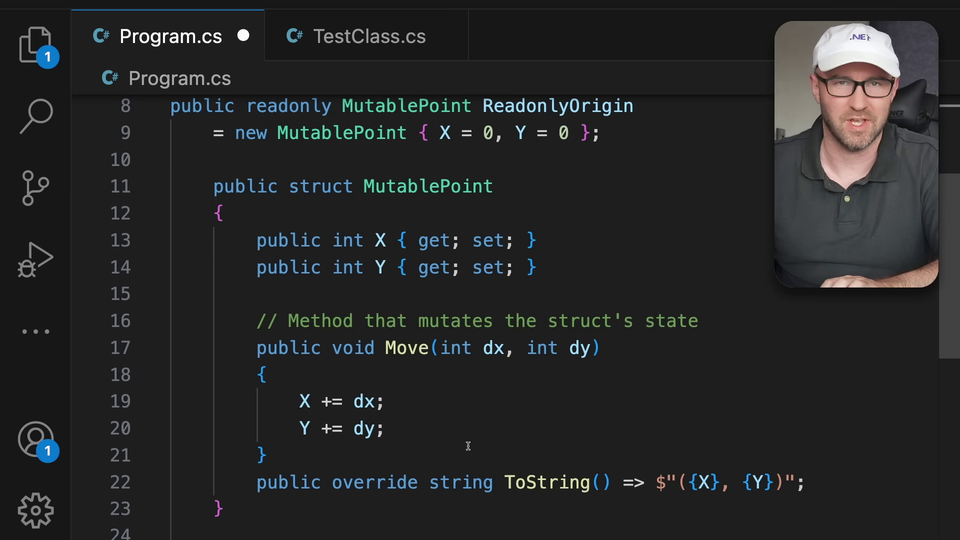
scroll(443, 349, "up", 3)
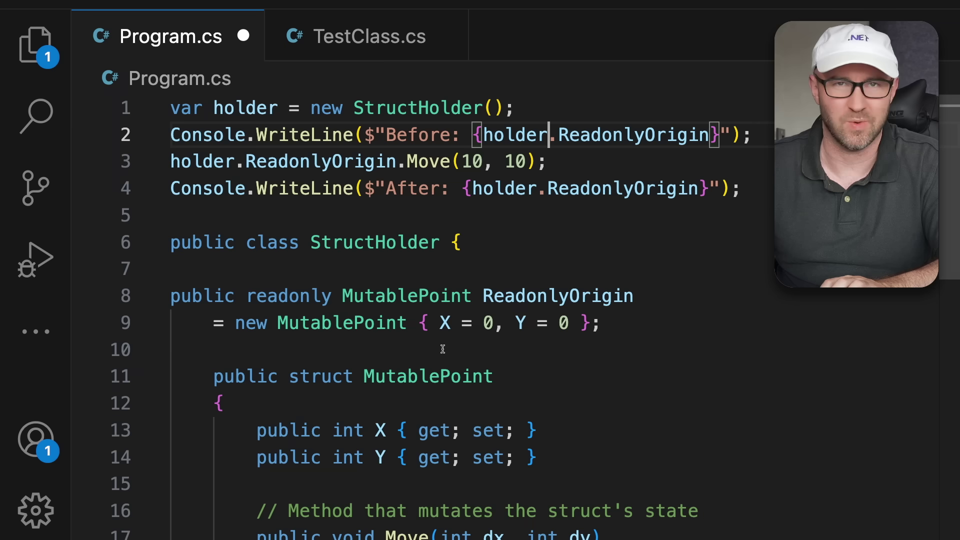
- Review the Move call, the Move method body and the After line
triple_click(383, 162)
scroll(390, 225, "down", 3)
scroll(414, 286, "down", 1)
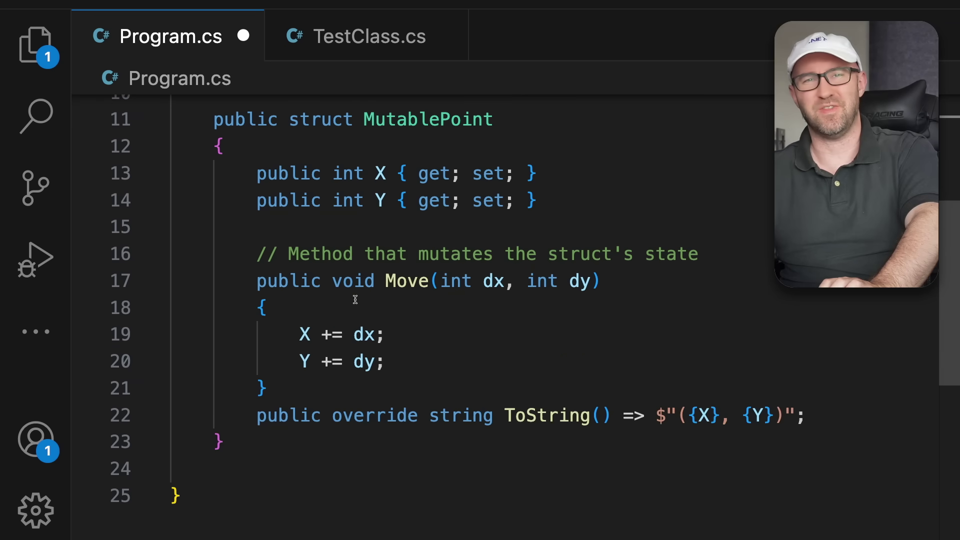
left_click_drag(306, 307, 403, 366)
left_click(403, 365)
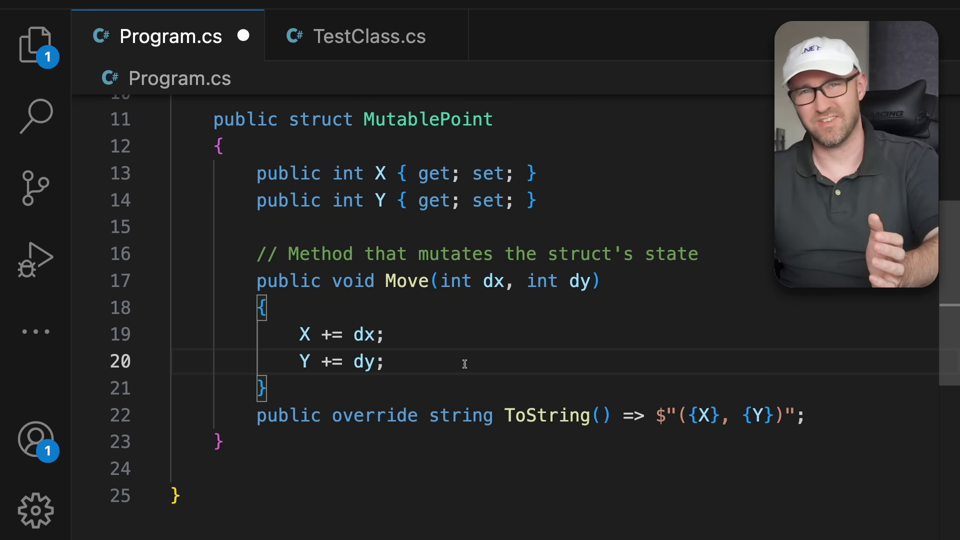
scroll(464, 364, "up", 4)
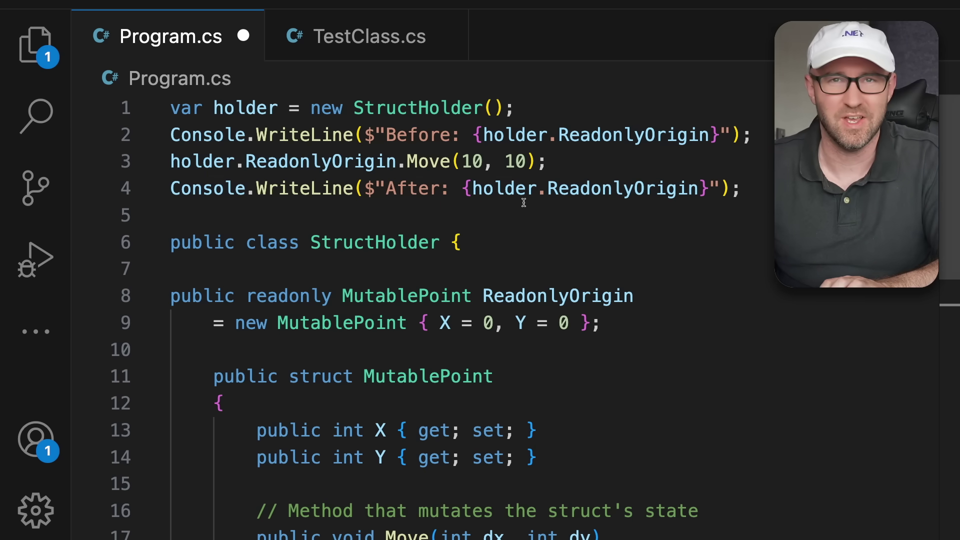
left_click(583, 192)
left_click(554, 224)
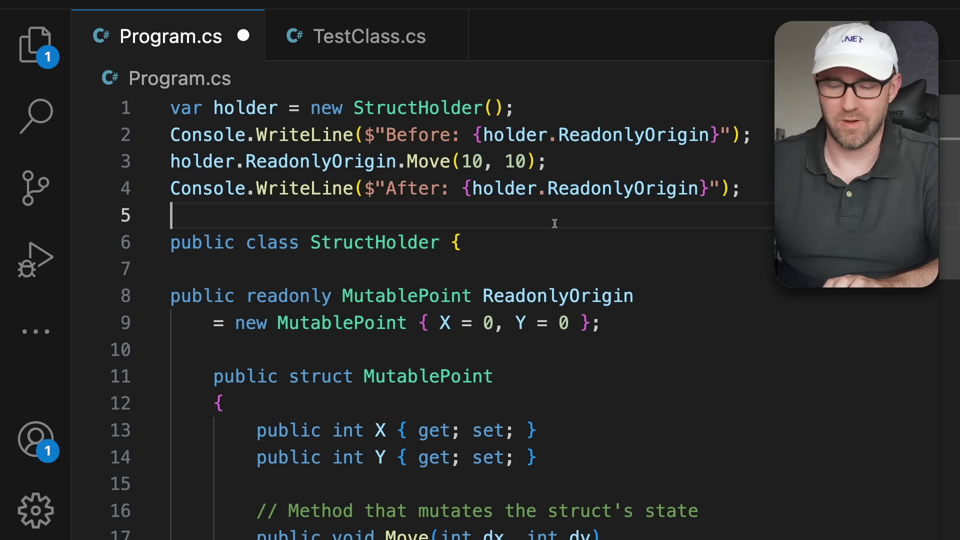
- Run the program and confirm it prints Before: (0, 0) and After: (0, 0)
key("F5")
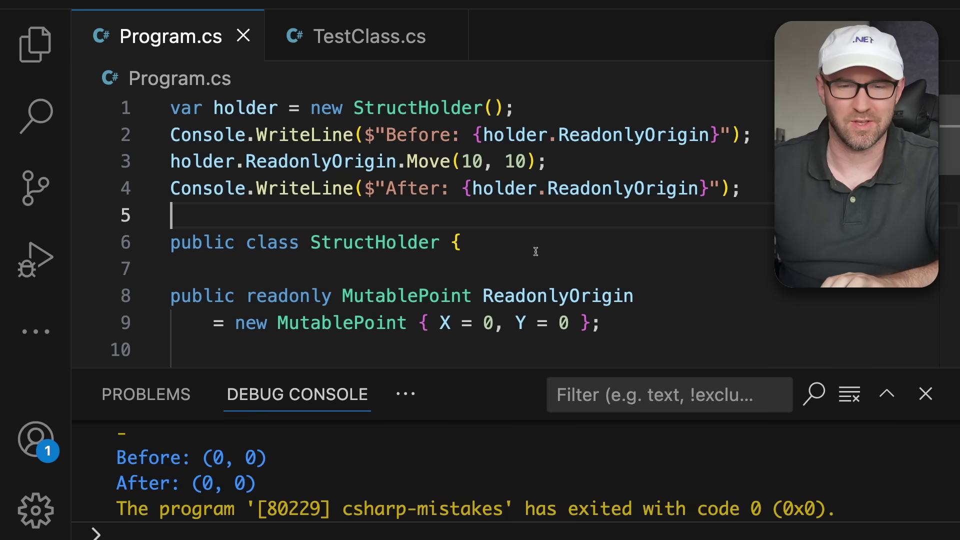
left_click(200, 458)
left_click_drag(200, 457, 279, 490)
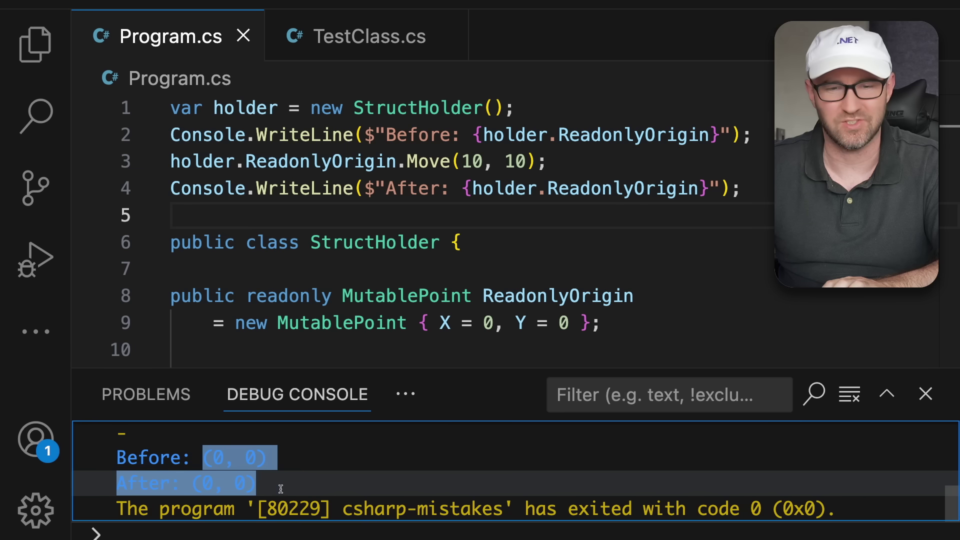
left_click(334, 478)
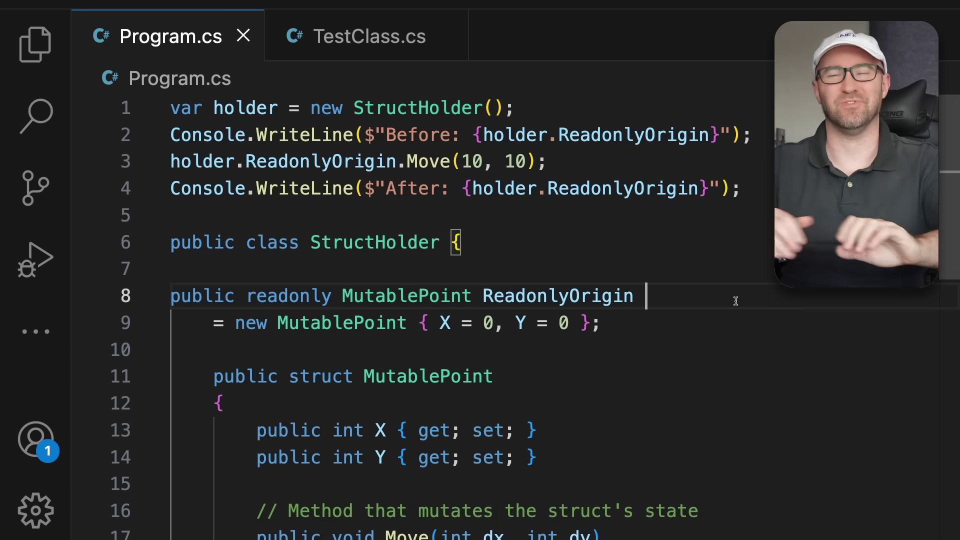
scroll(643, 310, "down", 5)
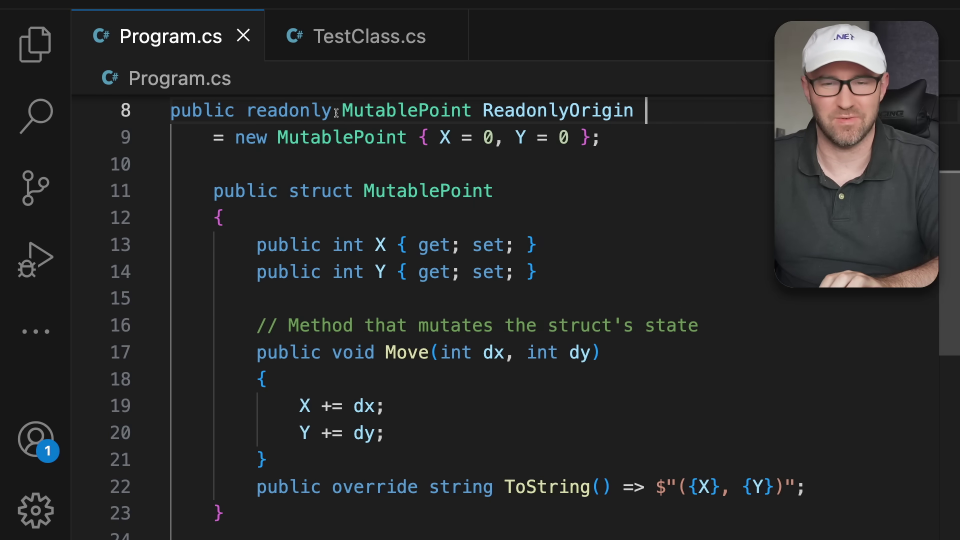
left_click(360, 113)
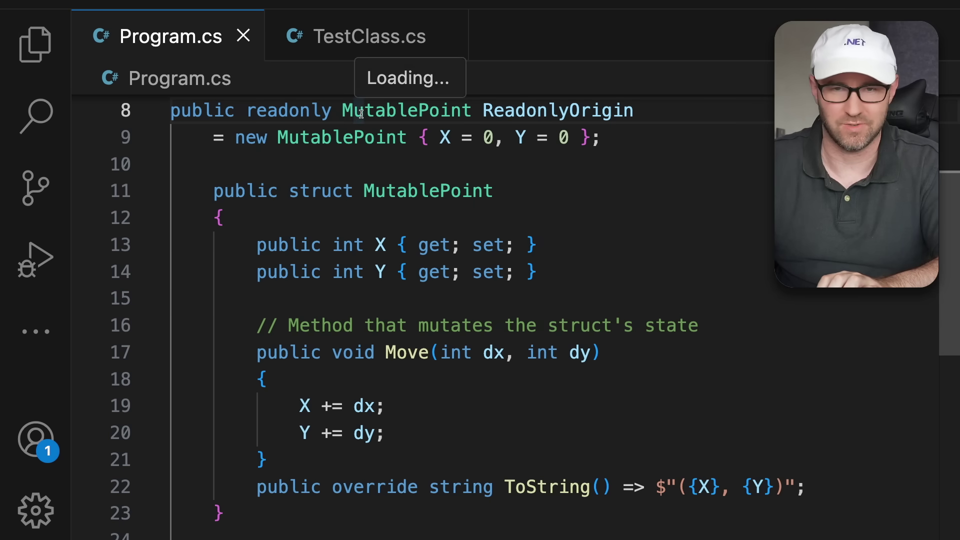
scroll(360, 113, "up", 2)
type("Im")
- Rename MutablePoint to ImmutablePoint on lines 8, 9 and 11
key("BackSpace")
type("mm")
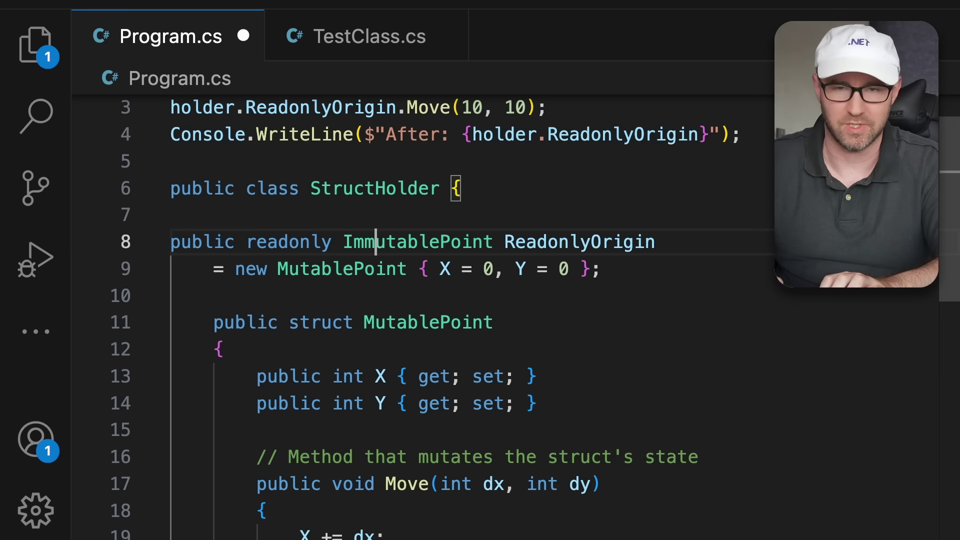
key("ctrl+s")
double_click(401, 241)
key("ctrl+c")
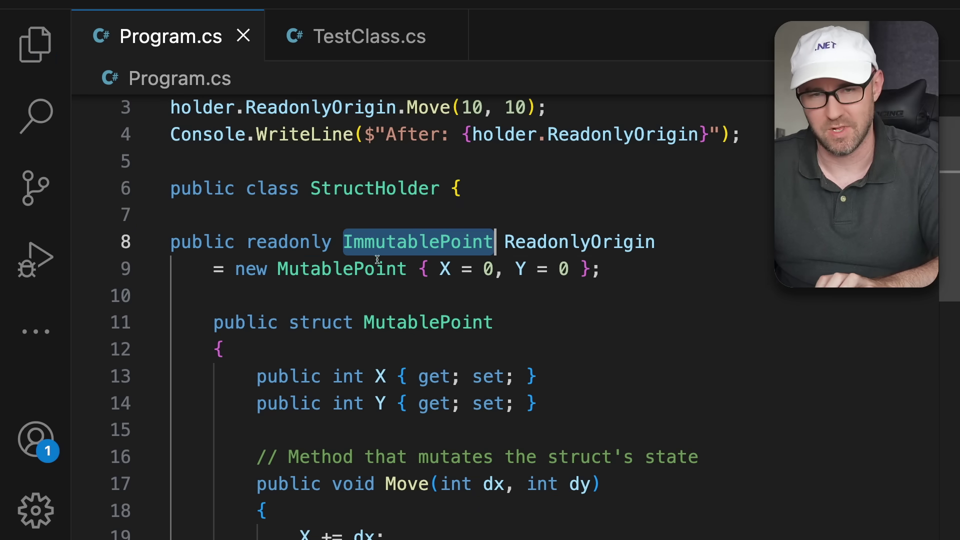
double_click(378, 267)
key("ctrl+v")
double_click(428, 337)
key("ctrl+v")
scroll(573, 328, "down", 2)
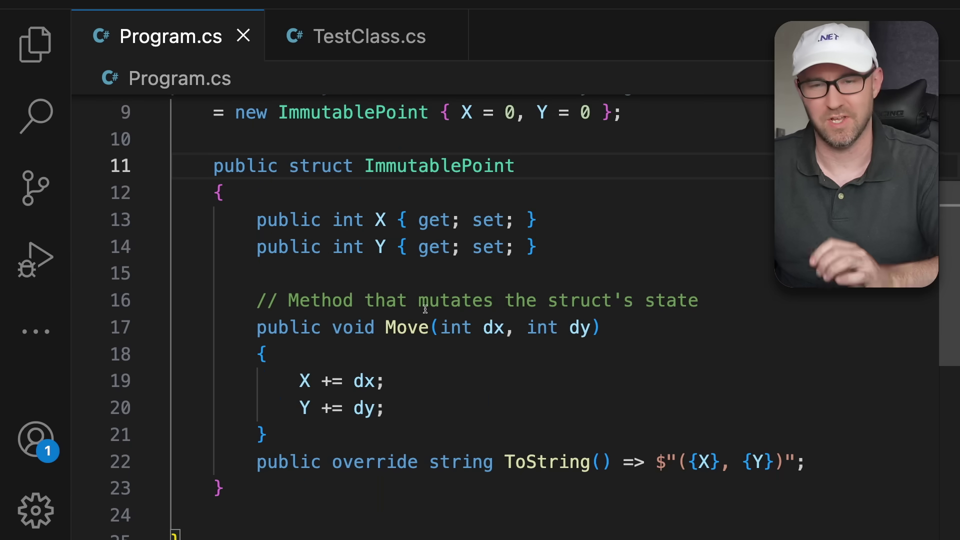
- Make Move return a new ImmutablePoint offset by dx and dy instead of mutating X and Y
double_click(353, 327)
key("ctrl+v")
key("ctrl+s")
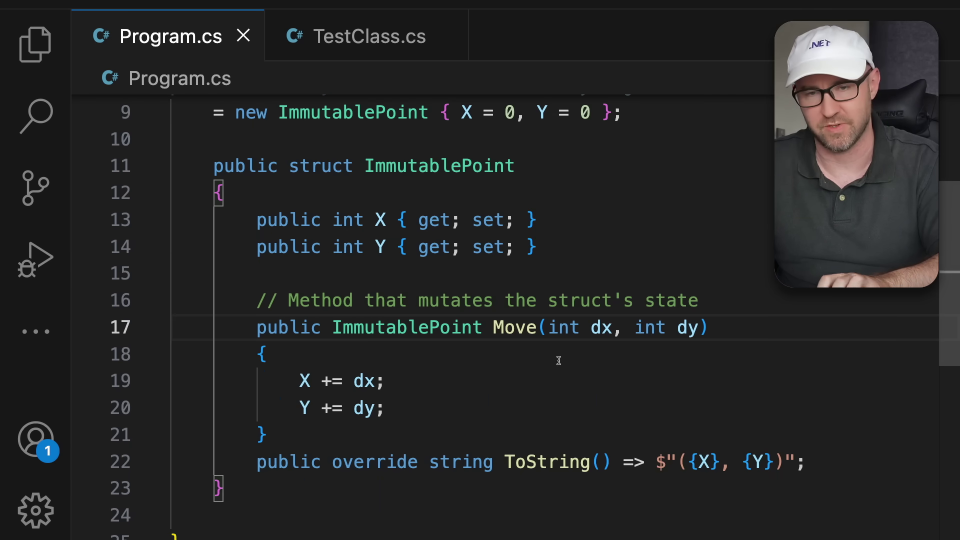
left_click_drag(386, 407, 290, 380)
key("BackSpace")
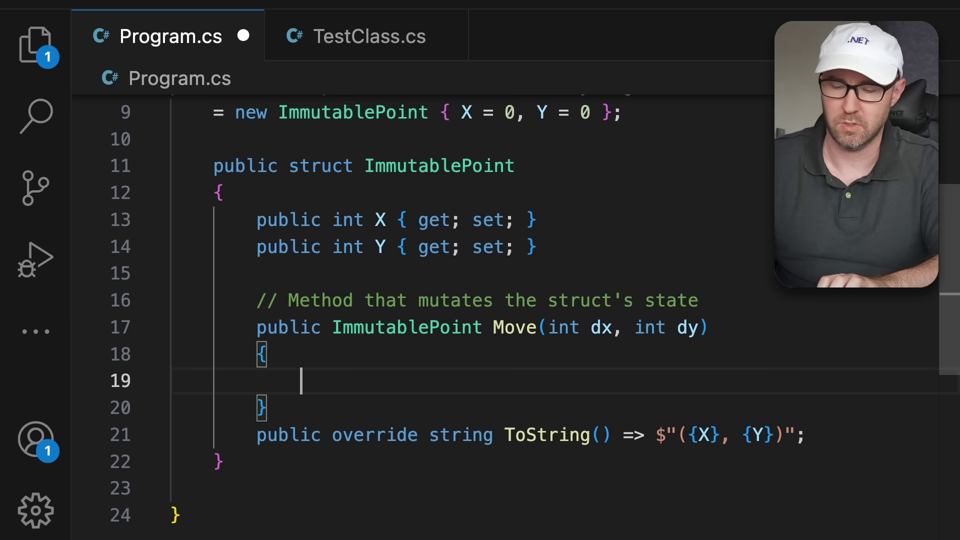
type("return new ")
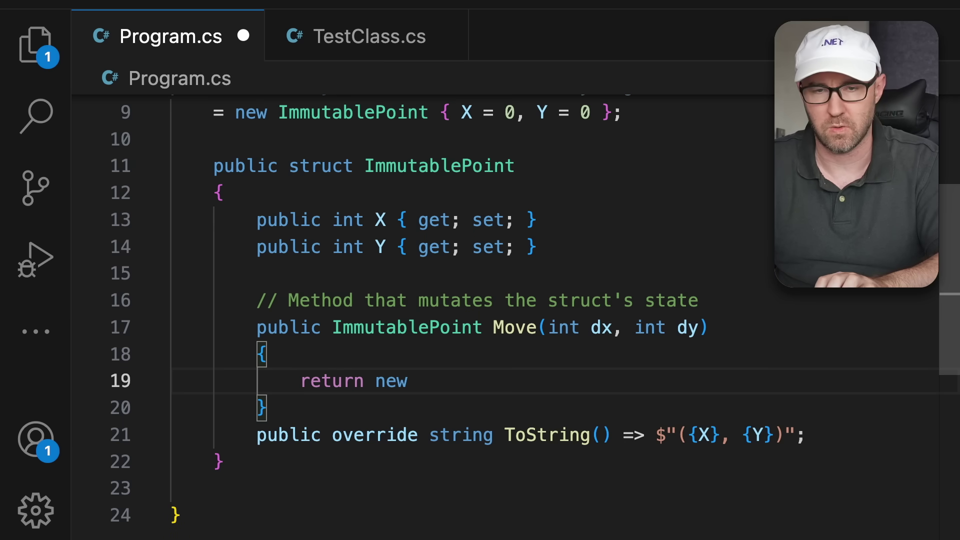
type("ImmutablePoint() {X = X + dx, Y = Y + dy")
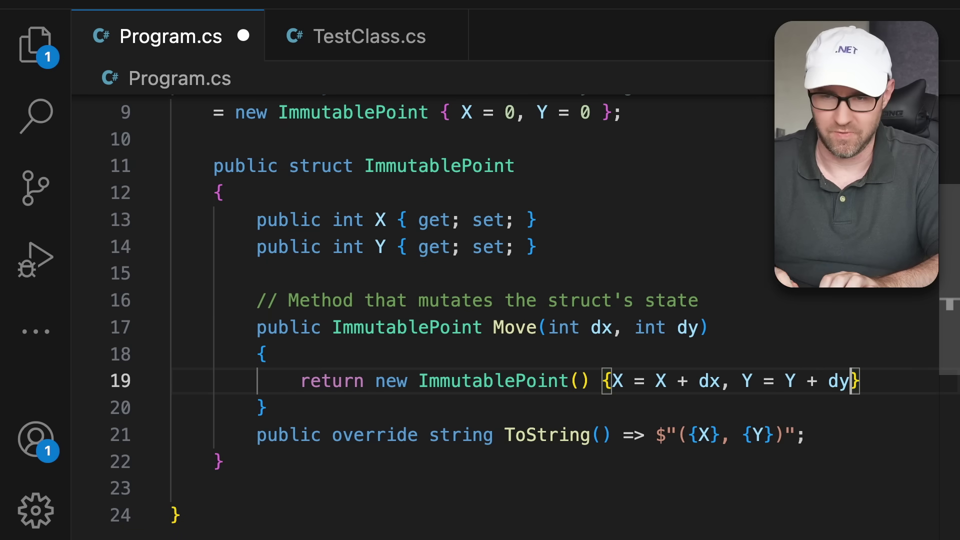
key("End")
type(";")
key("ctrl+s")
scroll(325, 388, "up", 3)
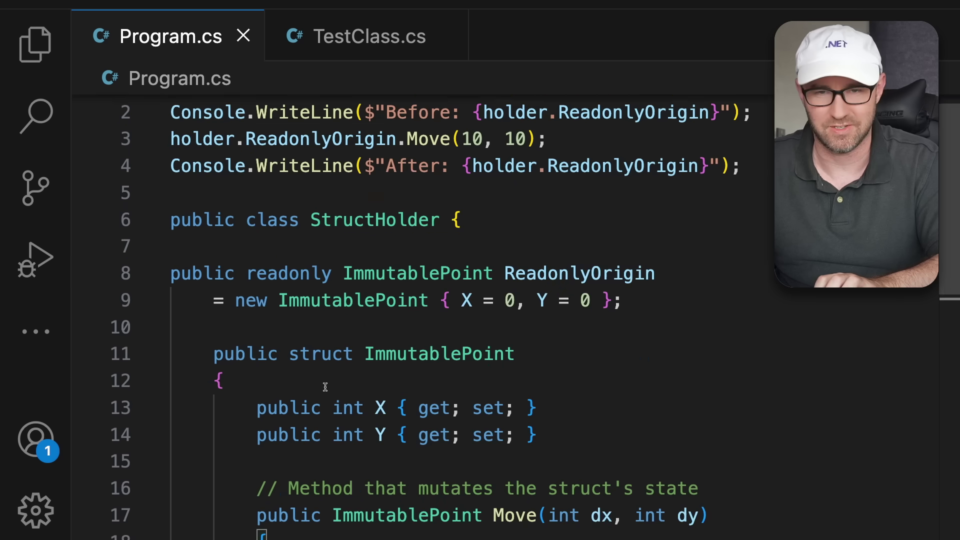
scroll(325, 388, "up", 1)
- Print movedPoint instead of holder.ReadonlyOrigin in the After line and rerun, showing After: (10, 10)
left_click(171, 161)
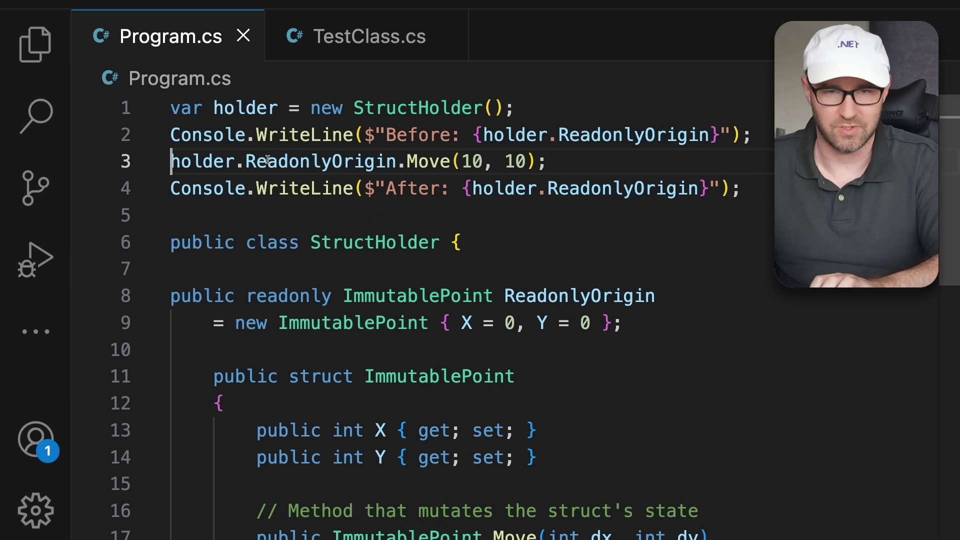
type("var movedPo")
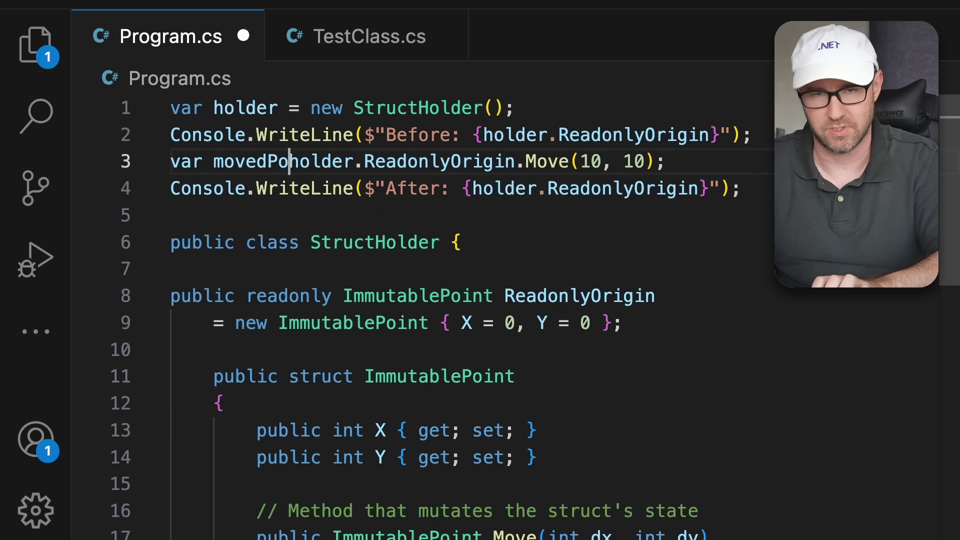
type("int =")
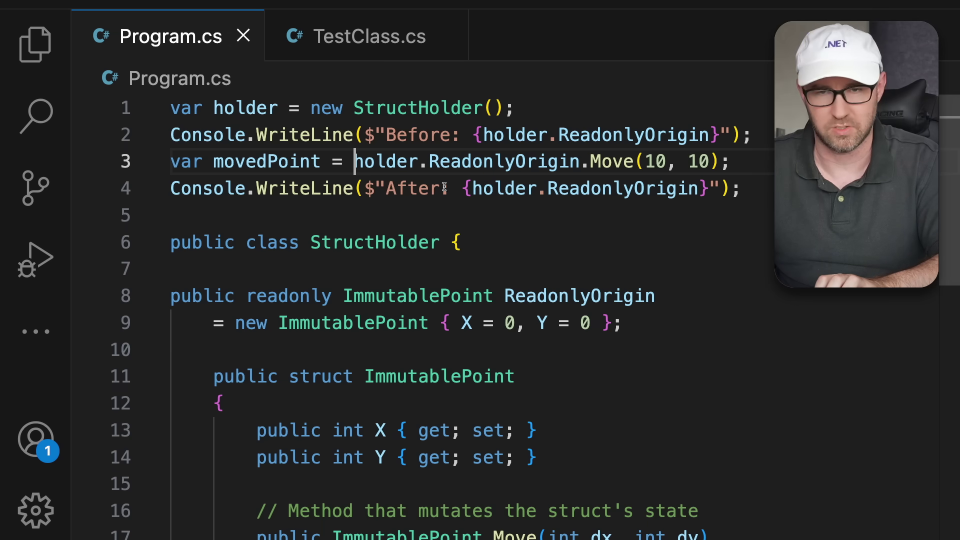
double_click(307, 164)
left_click_drag(473, 189, 699, 188)
key("ctrl+v")
key("F5")
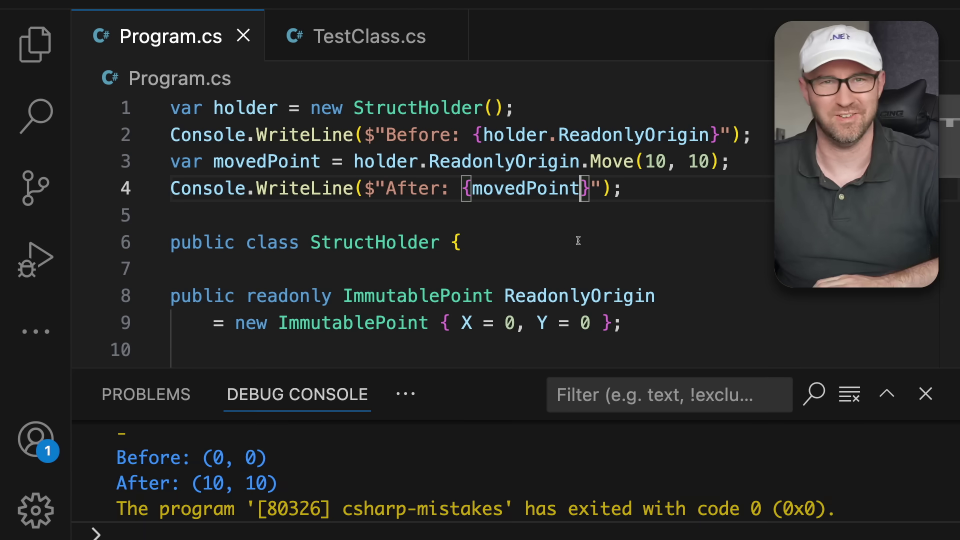
left_click_drag(311, 486, 317, 480)
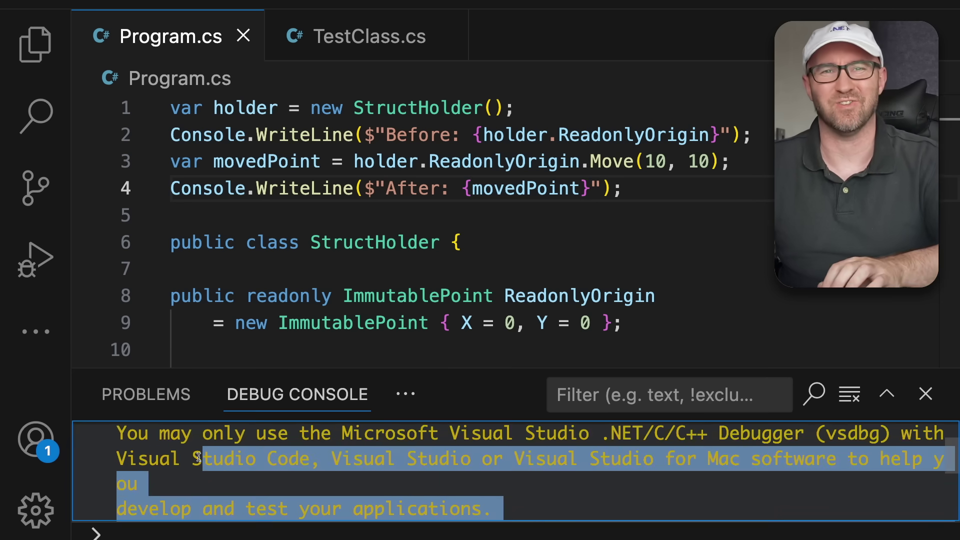
left_click(317, 481)
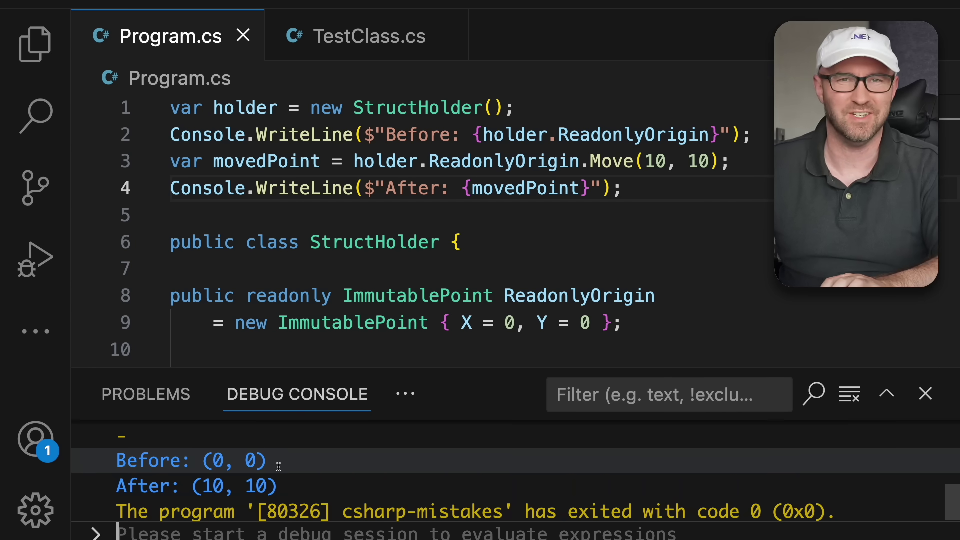
scroll(402, 259, "down", 1)
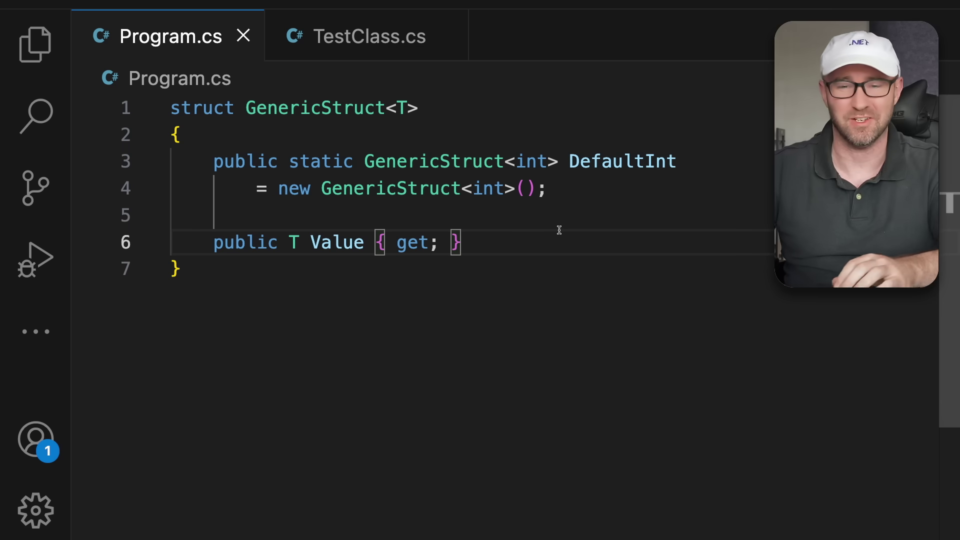
- Paste the try/catch block creating GenericStruct<string> at the top of the file
left_click(397, 268)
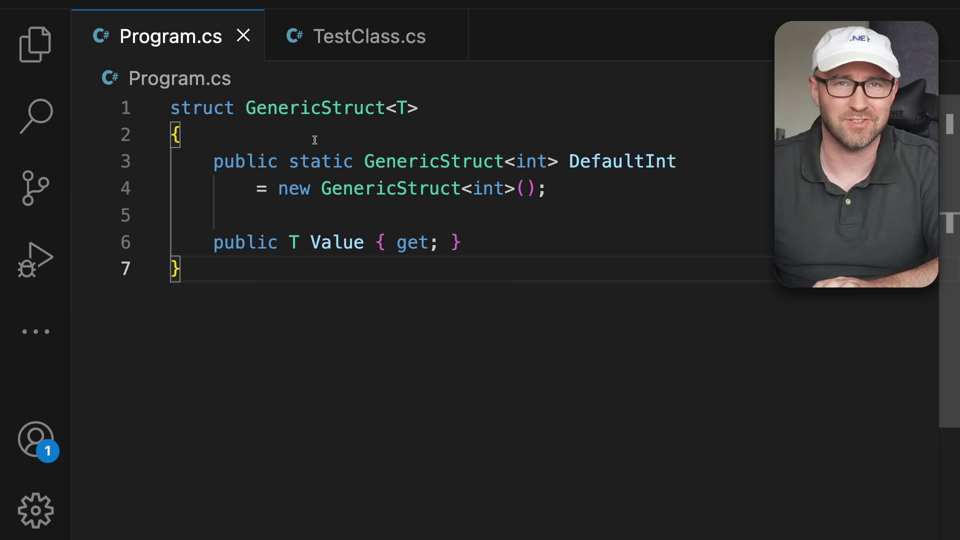
left_click_drag(171, 135, 386, 161)
left_click(561, 184)
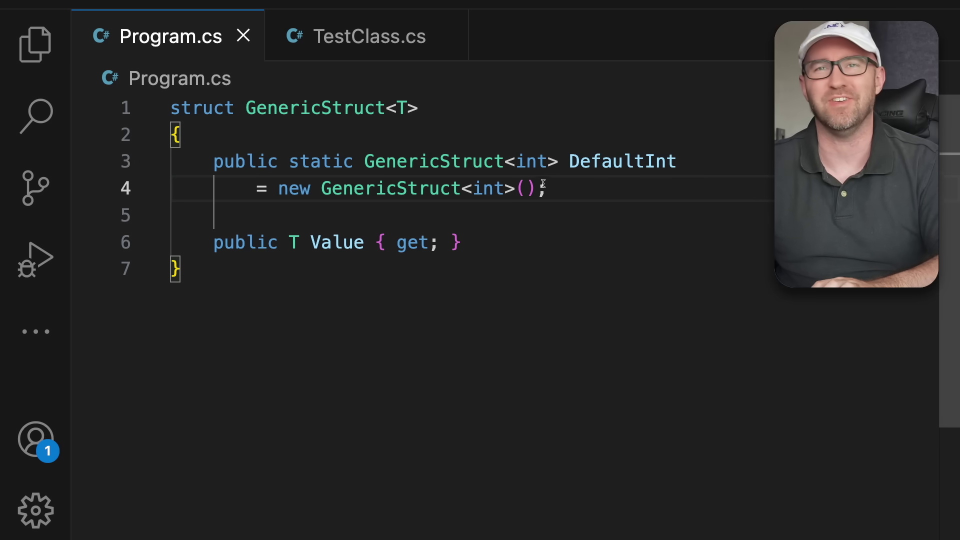
left_click(177, 111)
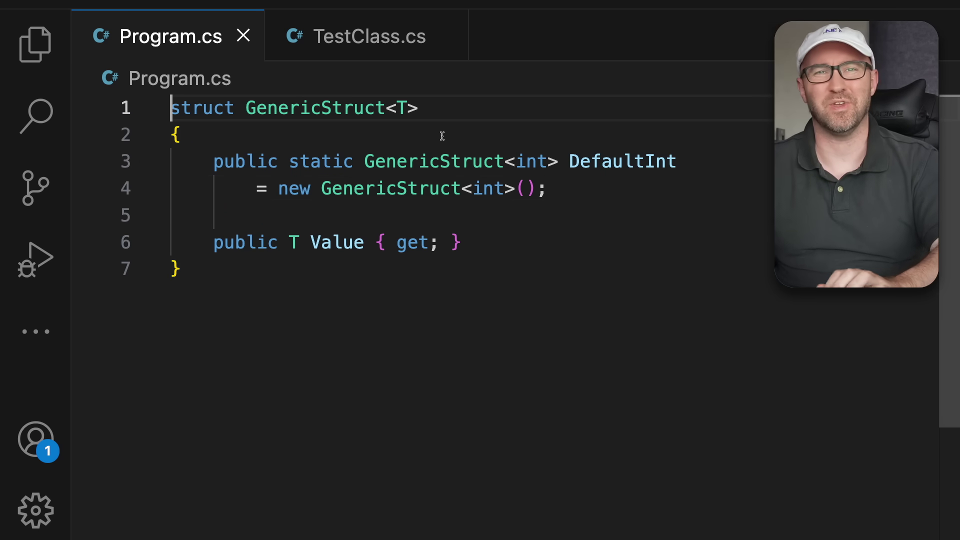
key("Return")
key("Up")
key("Up")
key("ctrl+v")
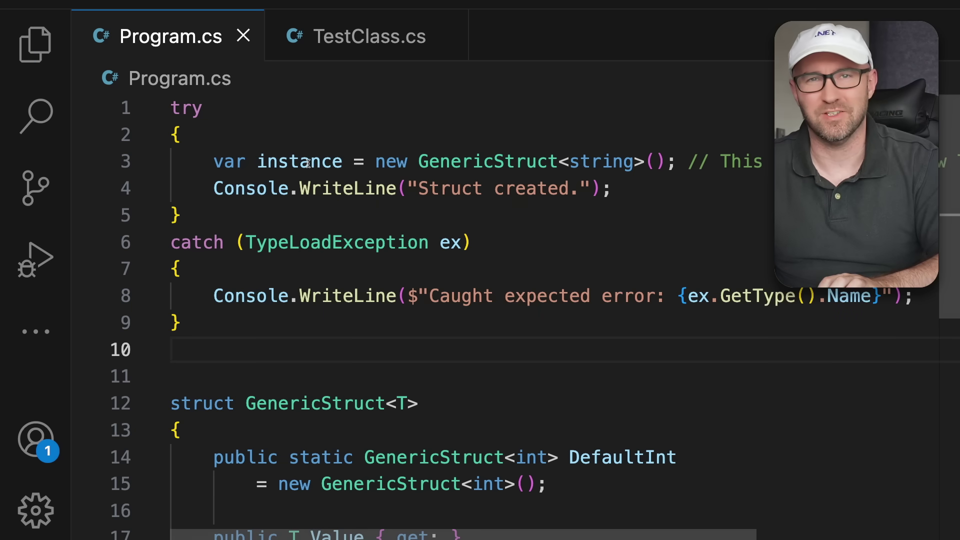
- Run the project and find the unhandled TypeLoadException for GenericStruct`1
left_click_drag(276, 167, 495, 165)
left_click(531, 243)
scroll(533, 246, "down", 2)
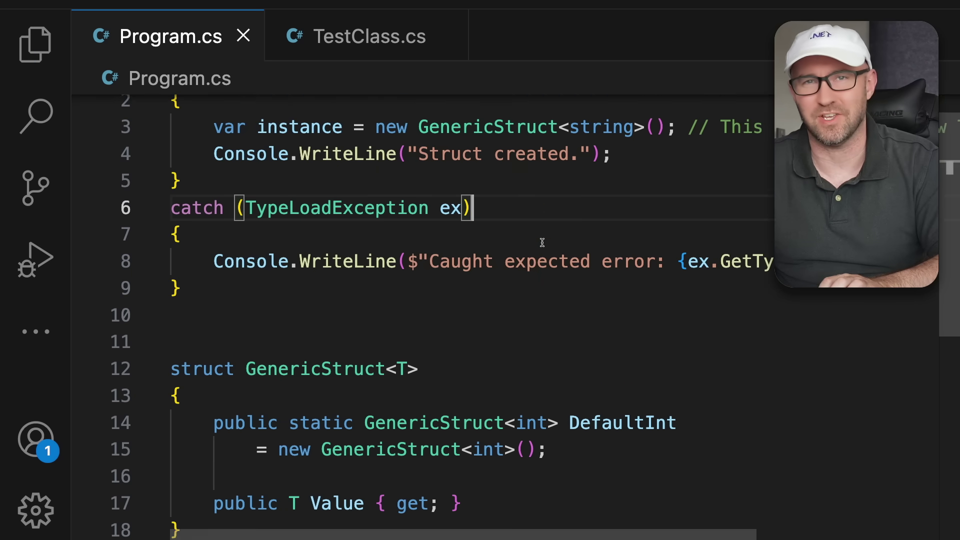
left_click_drag(476, 319, 568, 371)
left_click(586, 371)
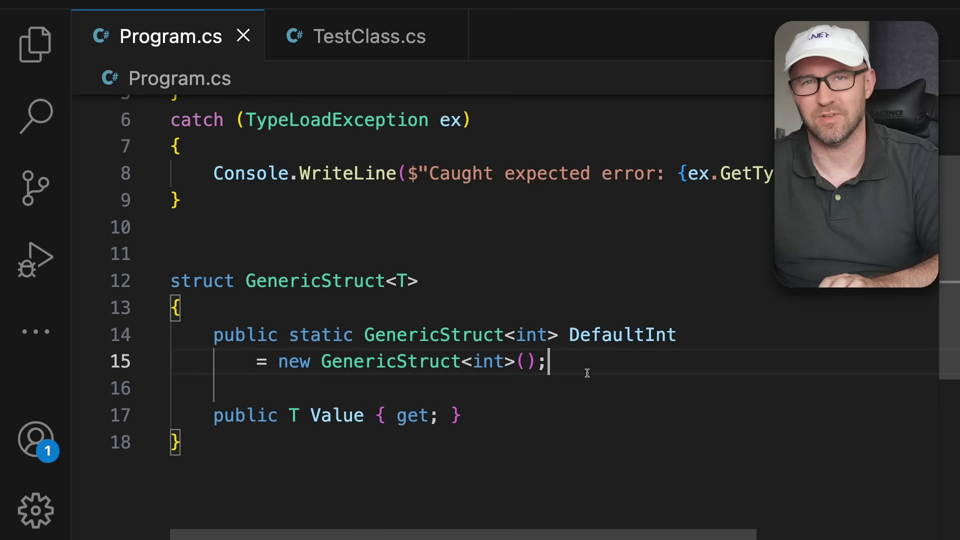
scroll(593, 366, "up", 2)
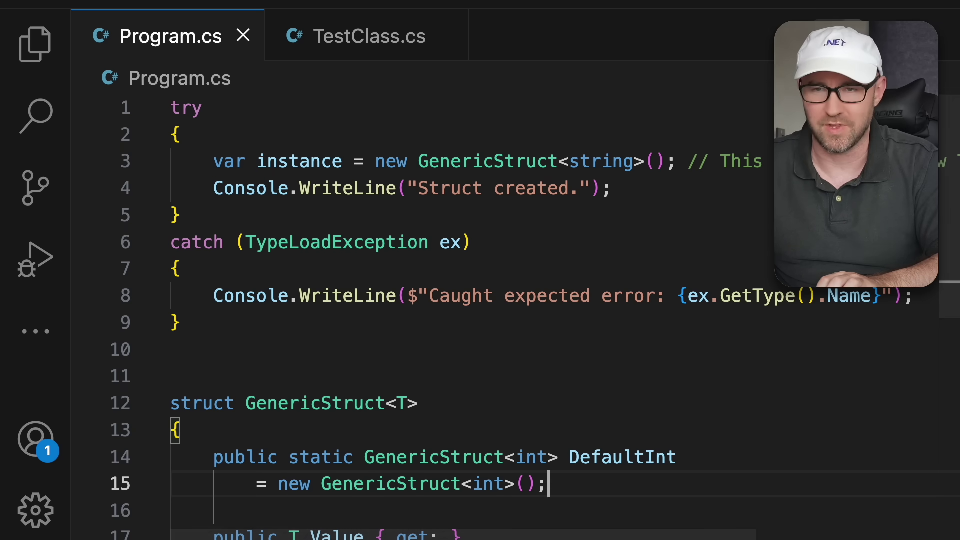
left_click(818, 36)
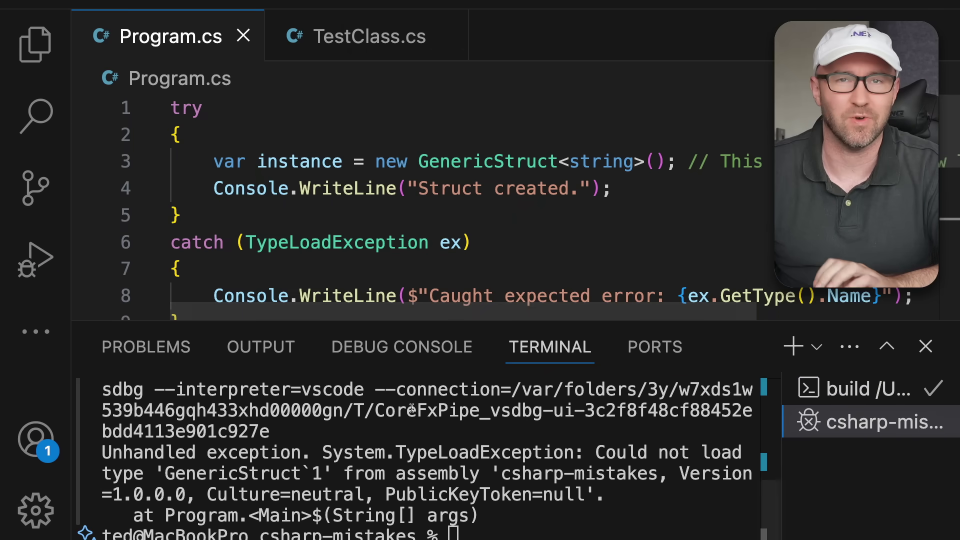
left_click_drag(301, 457, 462, 456)
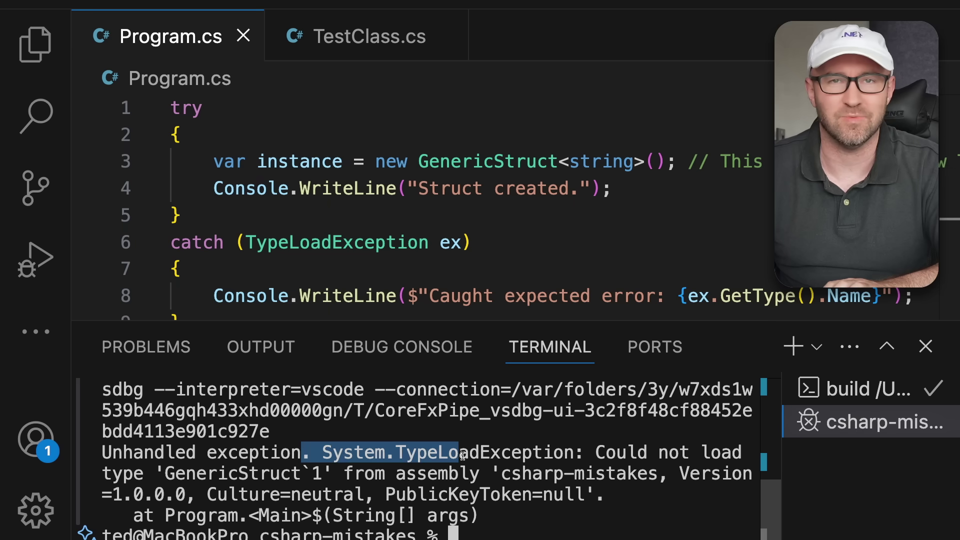
left_click(538, 482)
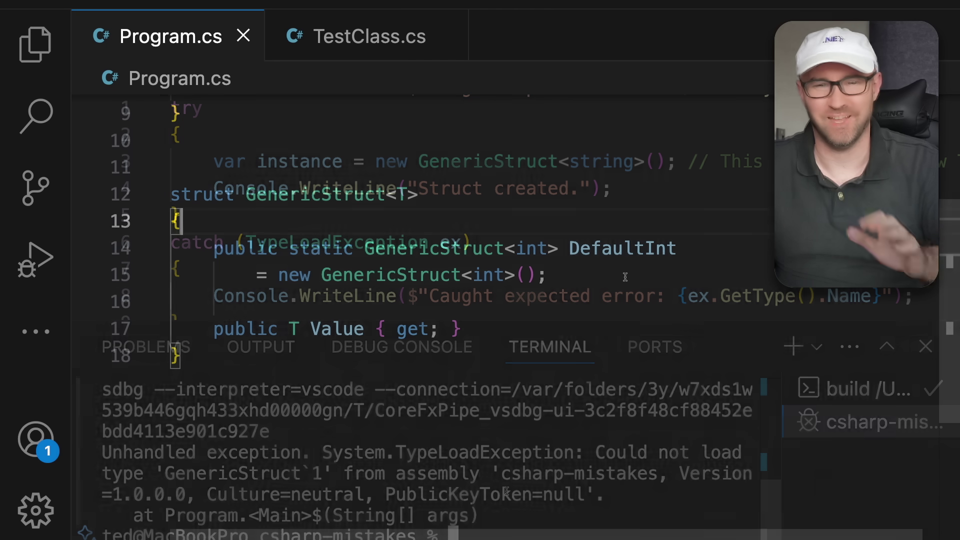
- Add an empty nested 'public static class Defaults' inside GenericStruct<T>
left_click(593, 249)
left_click(570, 227)
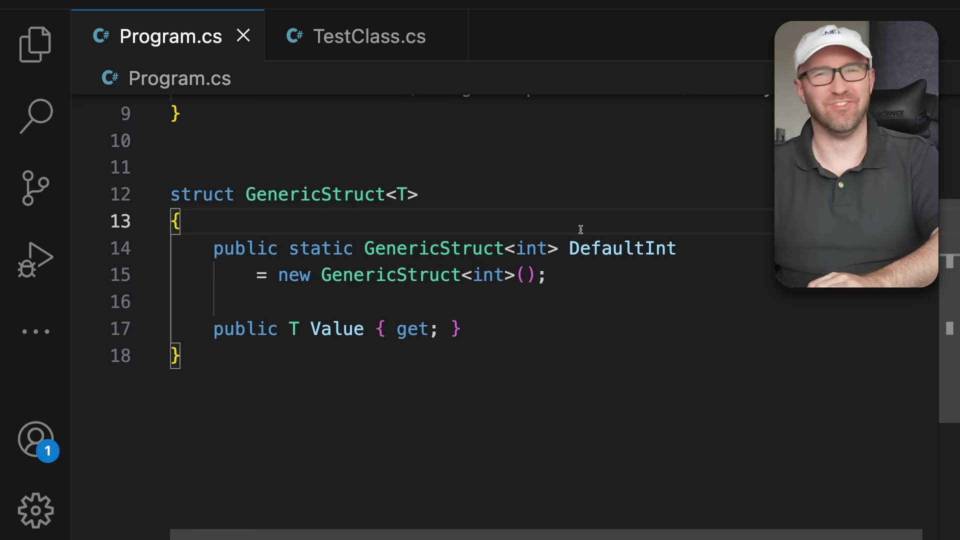
key("Return")
type("public static cla")
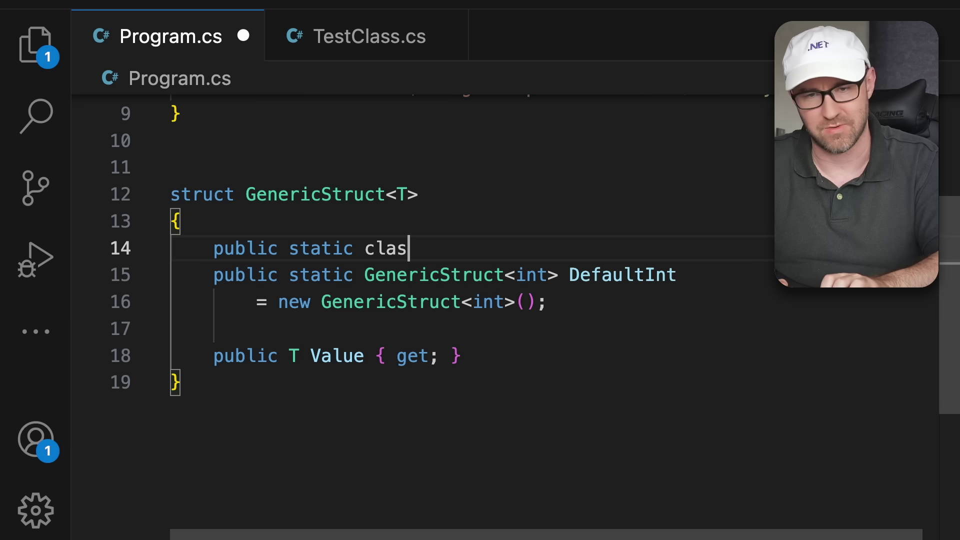
type("s {")
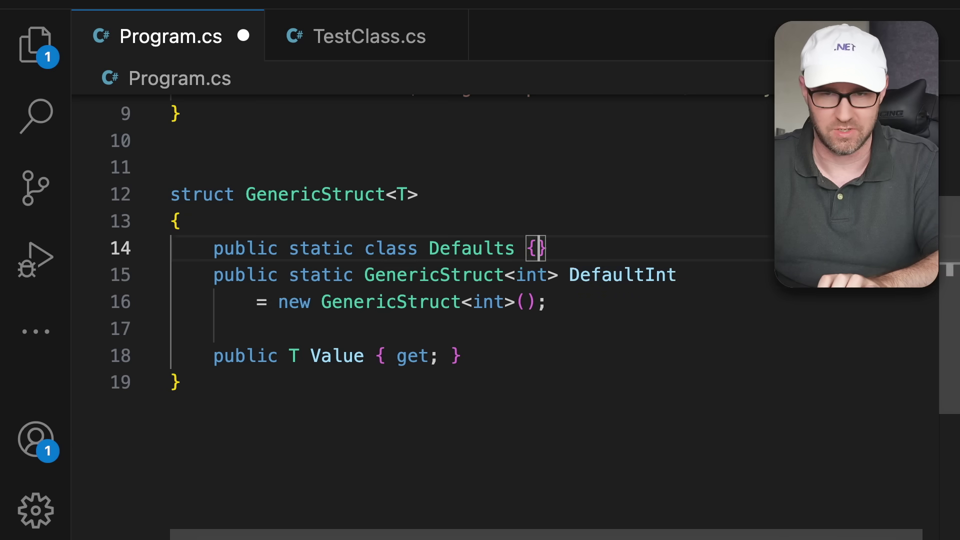
key("Return")
key("ctrl+s")
- Move DefaultInt into Defaults, print GenericStruct<string>.Defaults.DefaultInt.Value, and run
left_click_drag(570, 367, 171, 328)
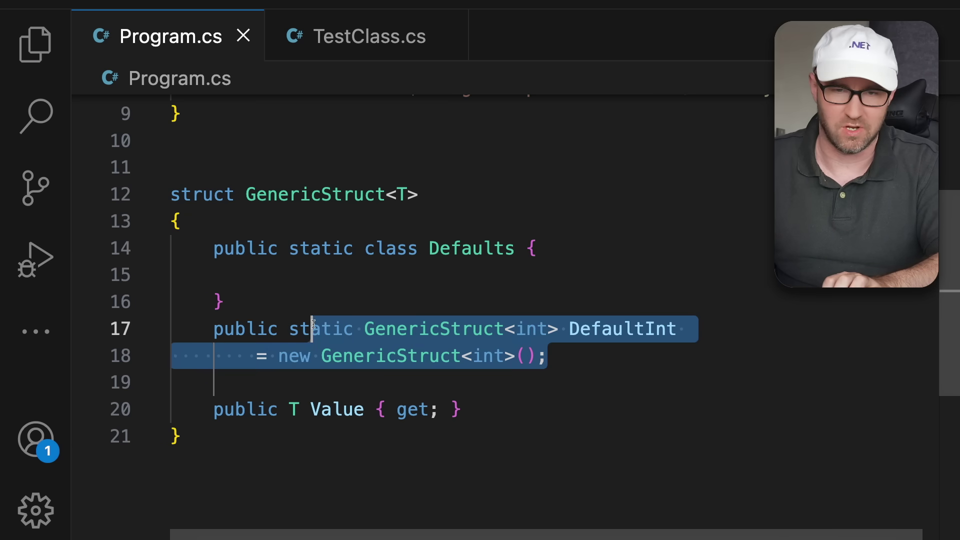
key("ctrl+x")
left_click(264, 277)
key("ctrl+v")
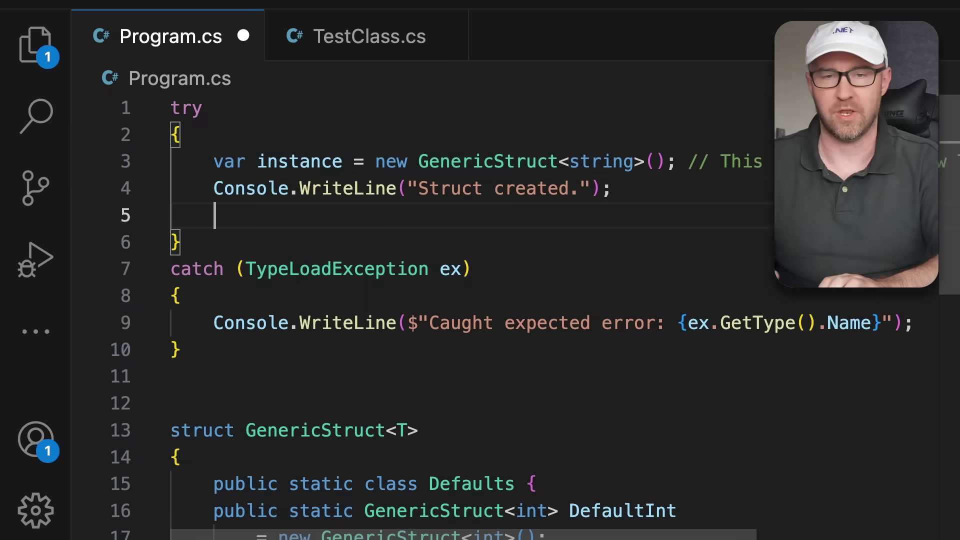
type("C")
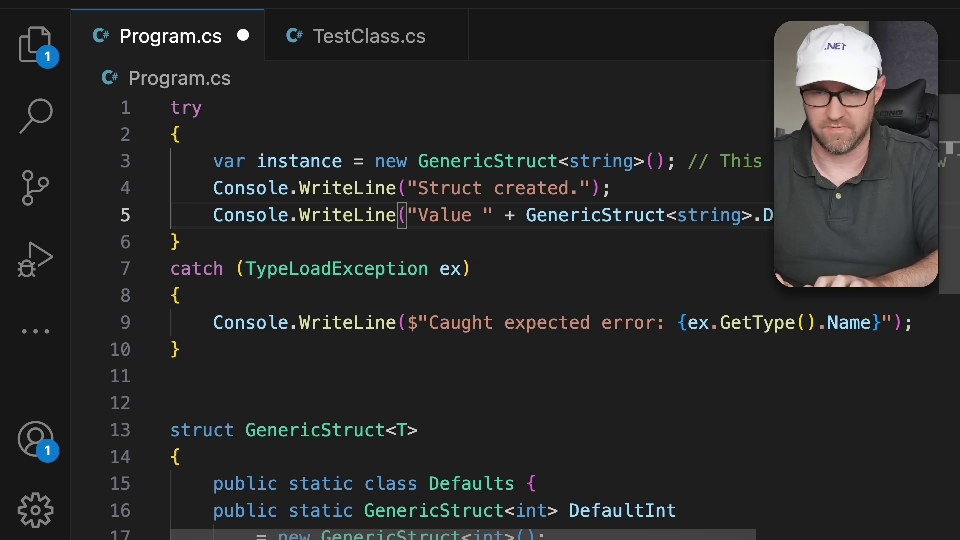
scroll(480, 301, "right", 1)
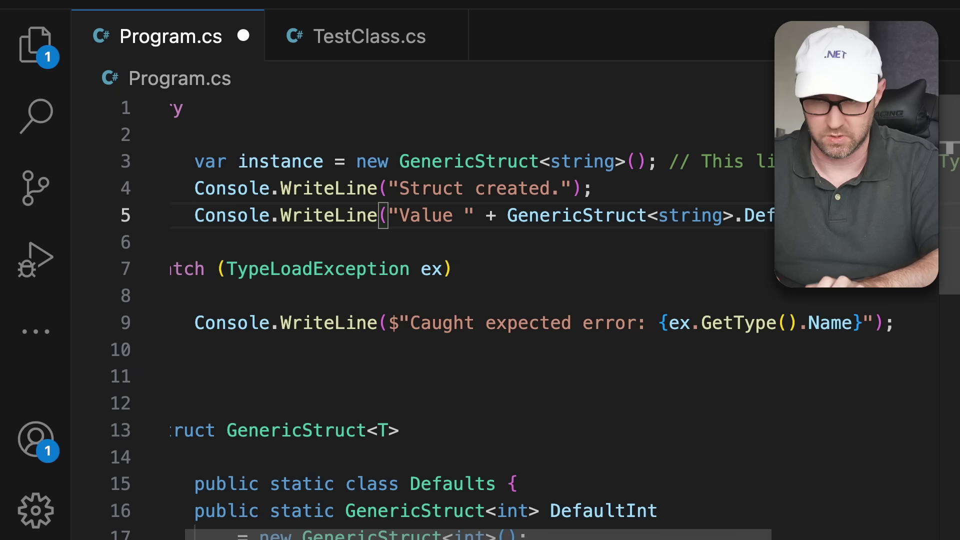
scroll(452, 216, "right", 2)
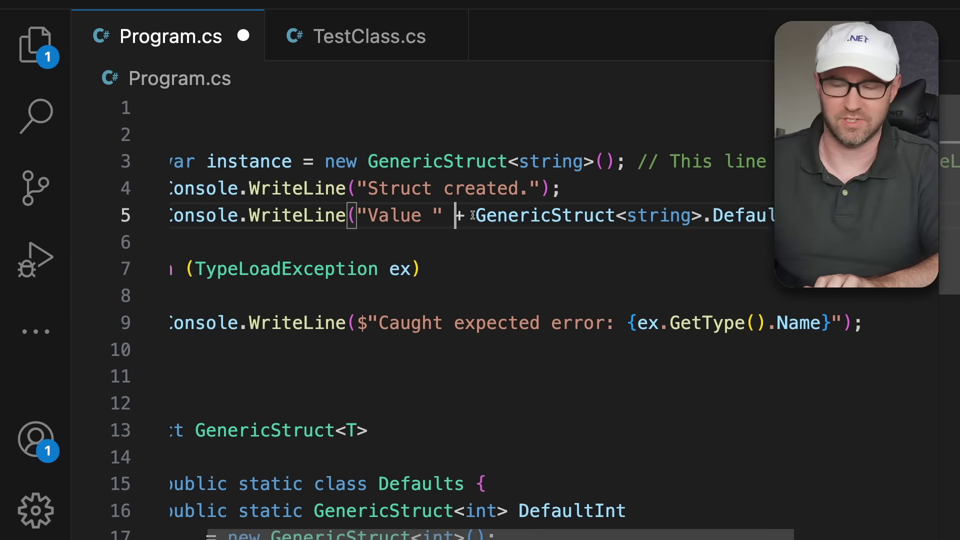
key("Return")
key("Return")
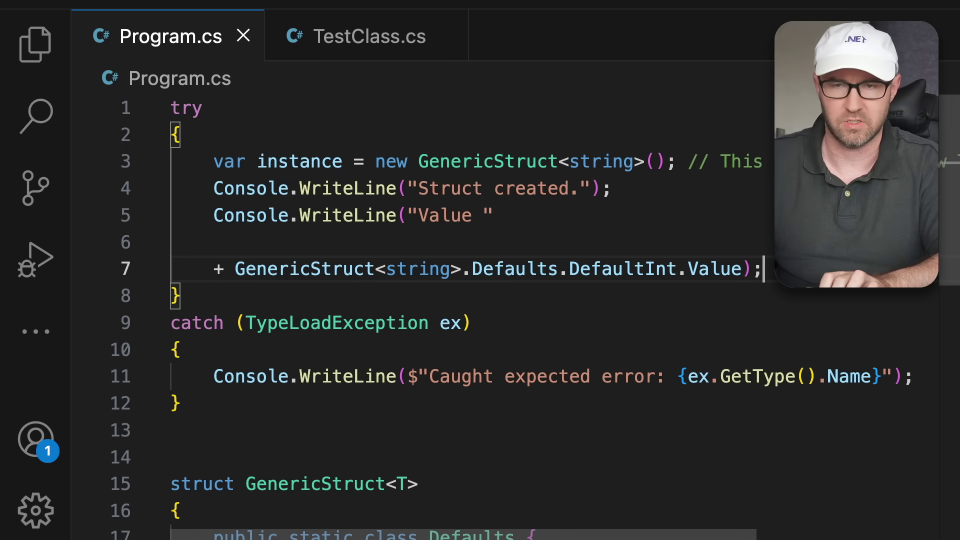
key("F5")
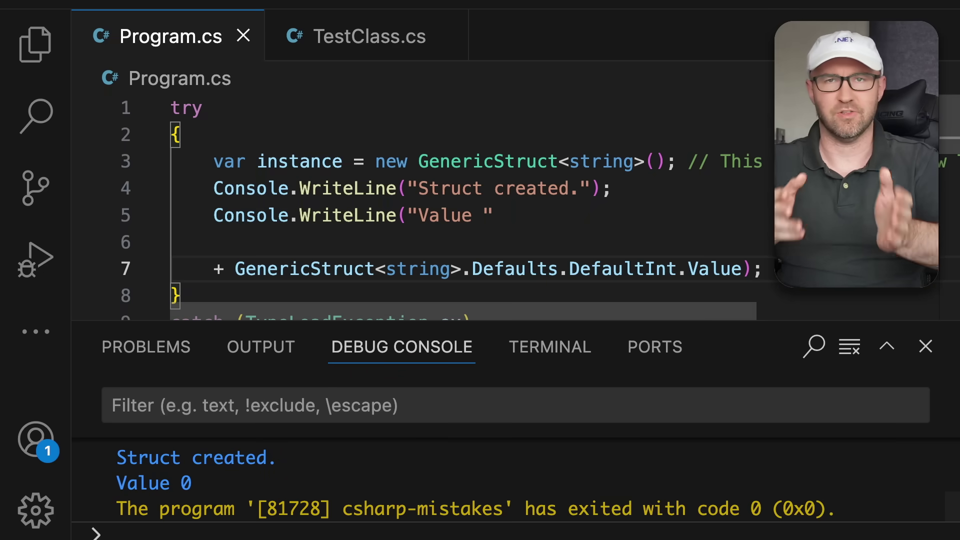
- Check the debug output reads 'Struct created.' and 'Value 0', then return to the code
mouse_move(279, 458)
left_mouse_down()
mouse_move(243, 456)
mouse_move(294, 461)
left_mouse_up()
left_click(283, 463)
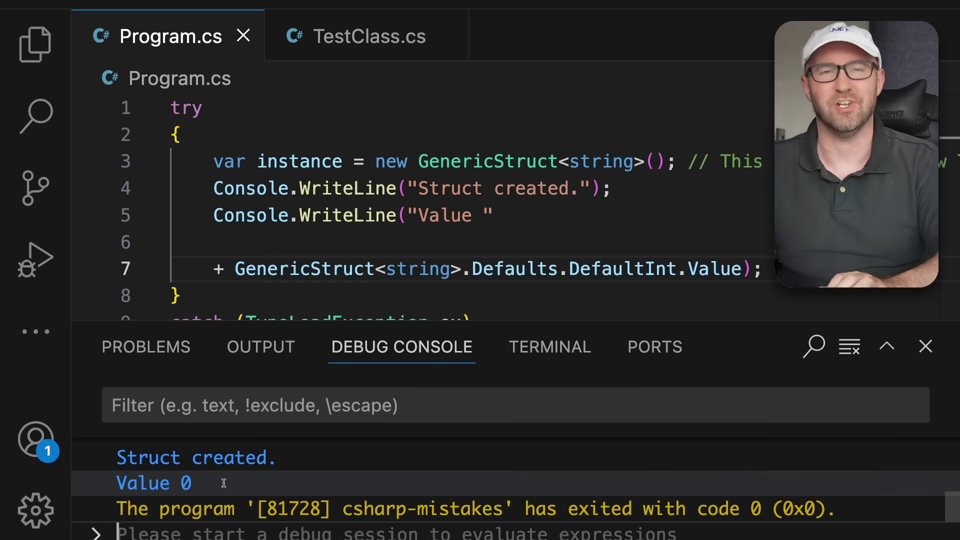
left_click(516, 227)
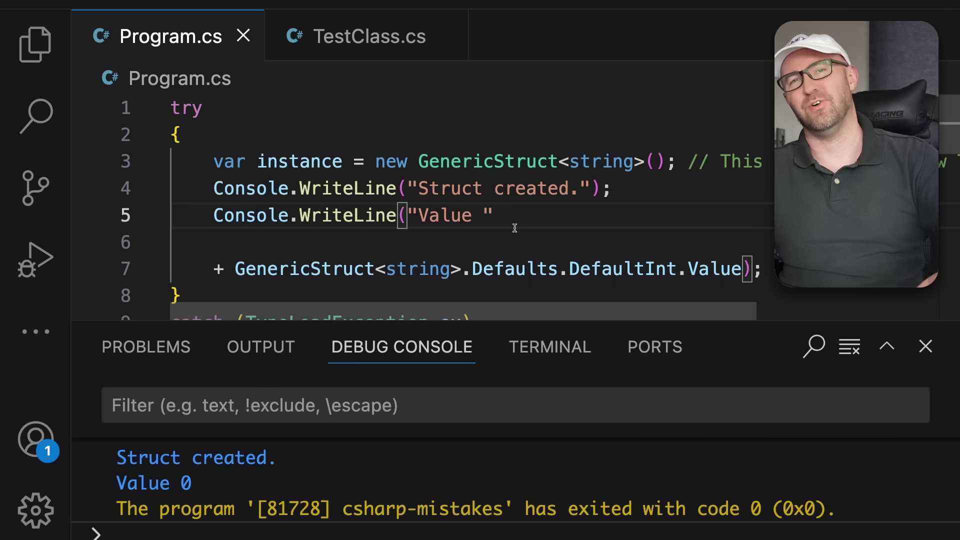
scroll(518, 218, "down", 5)
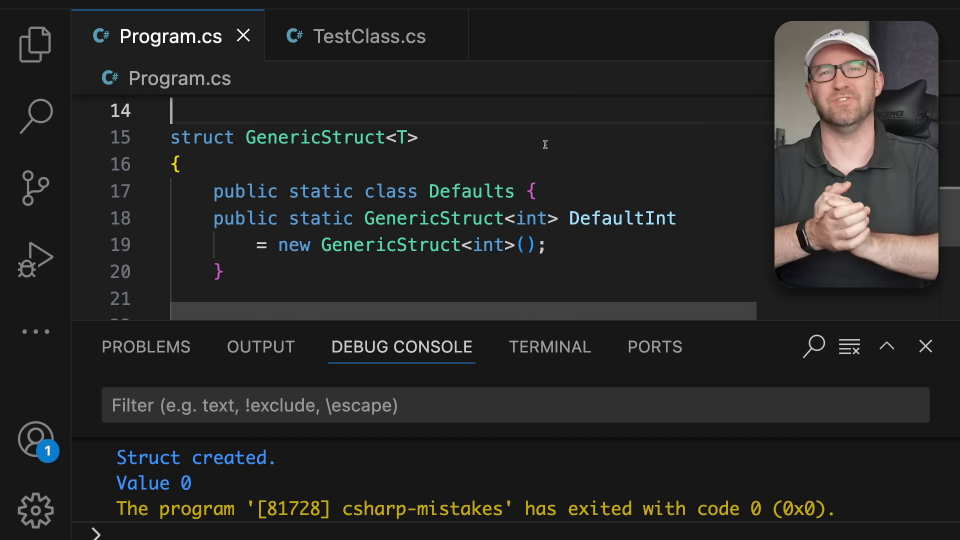